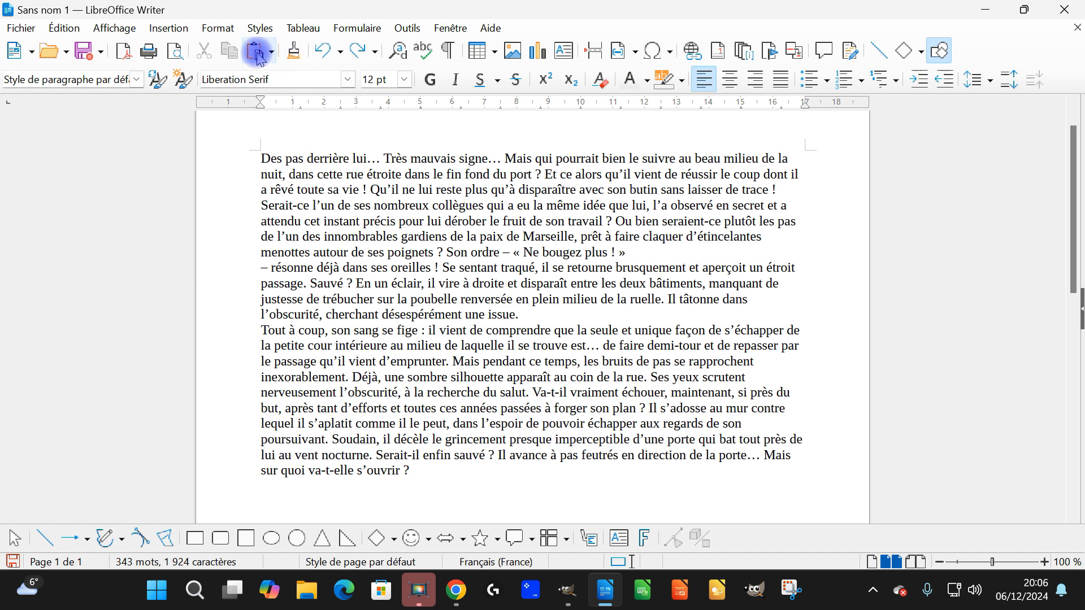
- Paste the copied hummingbird photo into the text and set its text wrap to Contour
{"action": "left_click", "coordinate": [256, 52]}
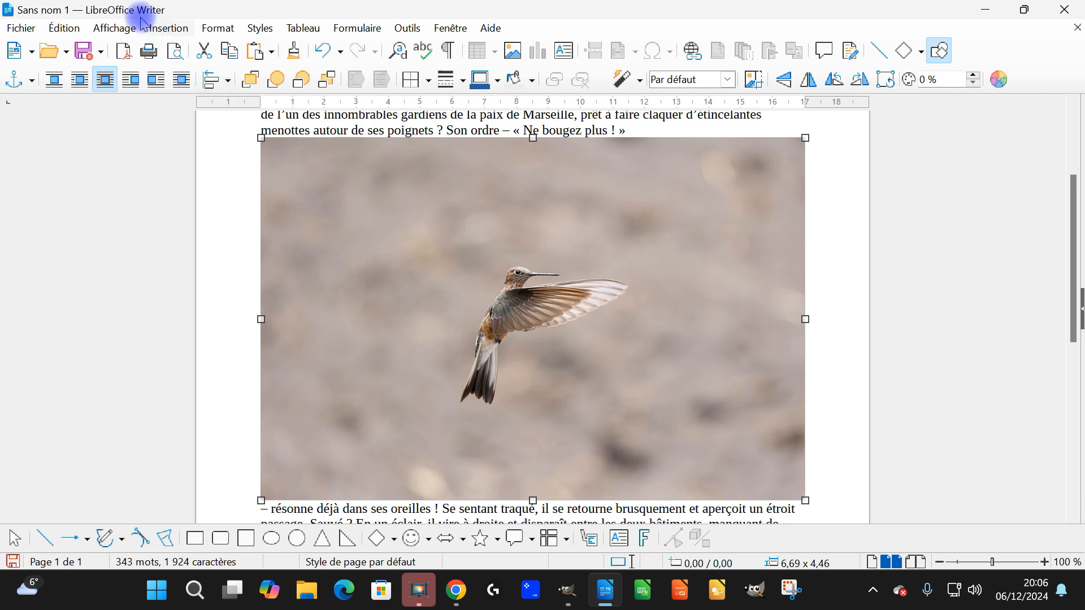
{"action": "right_click", "coordinate": [520, 299]}
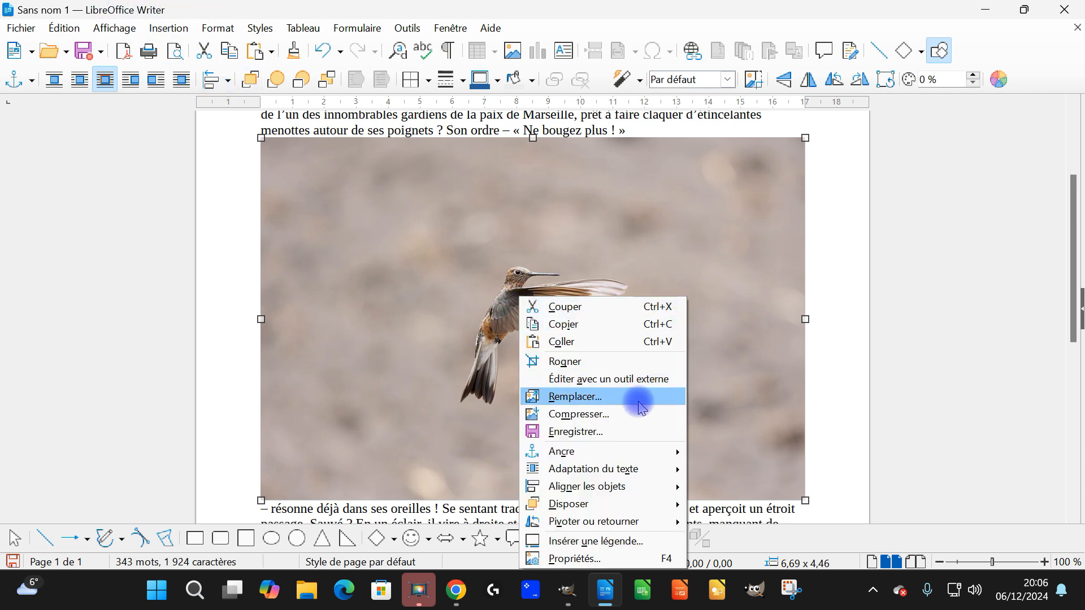
{"action": "mouse_move", "coordinate": [630, 475]}
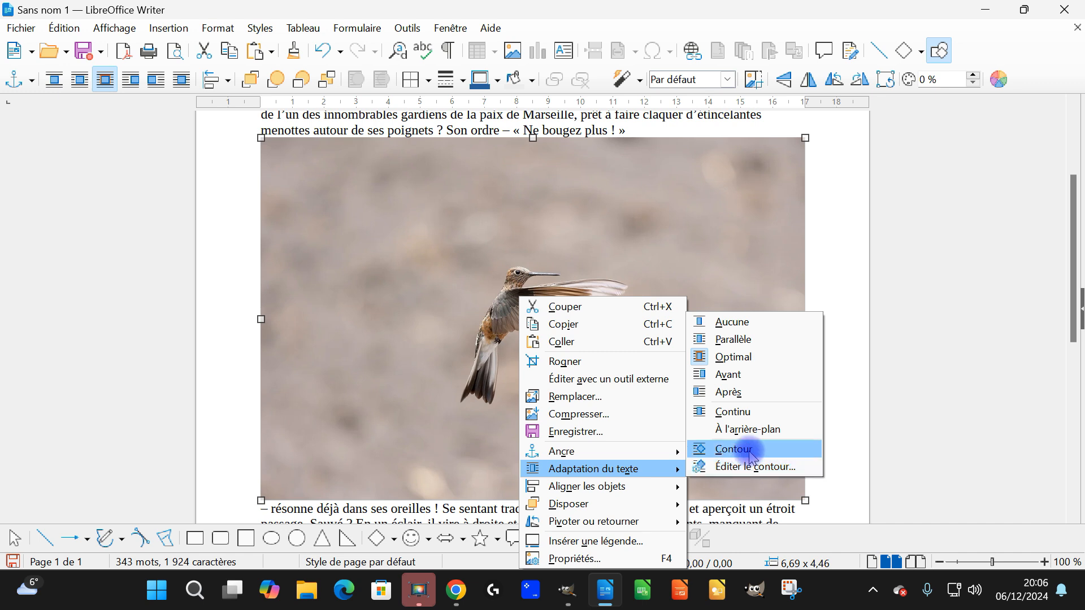
{"action": "left_click", "coordinate": [733, 449]}
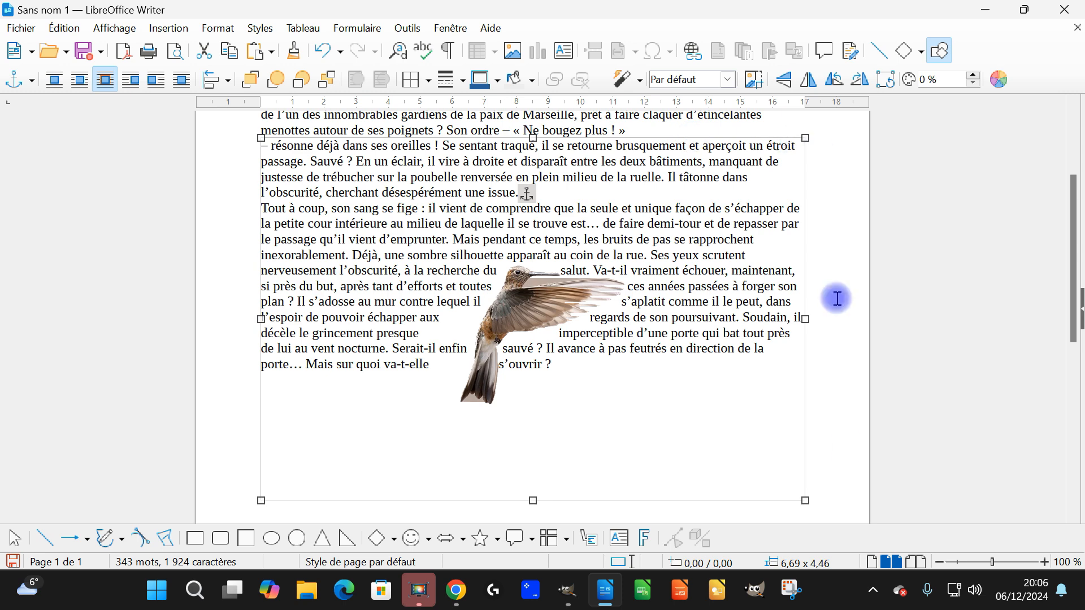
- Crop the hummingbird image on all four sides close around the bird, to about 2.40 × 2.06 inches
{"action": "right_click", "coordinate": [514, 303]}
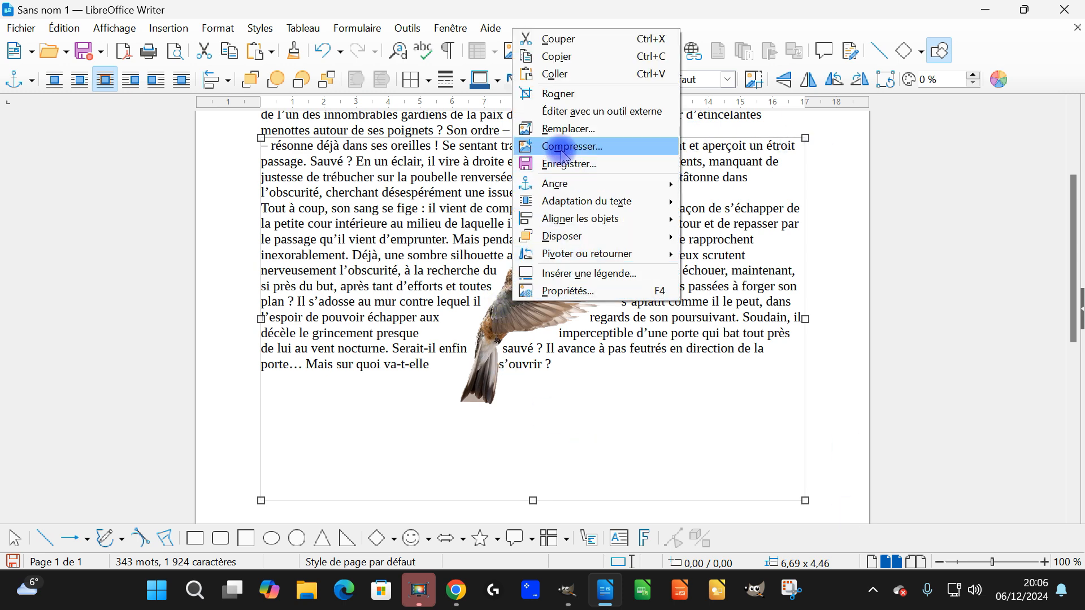
{"action": "left_click", "coordinate": [558, 94]}
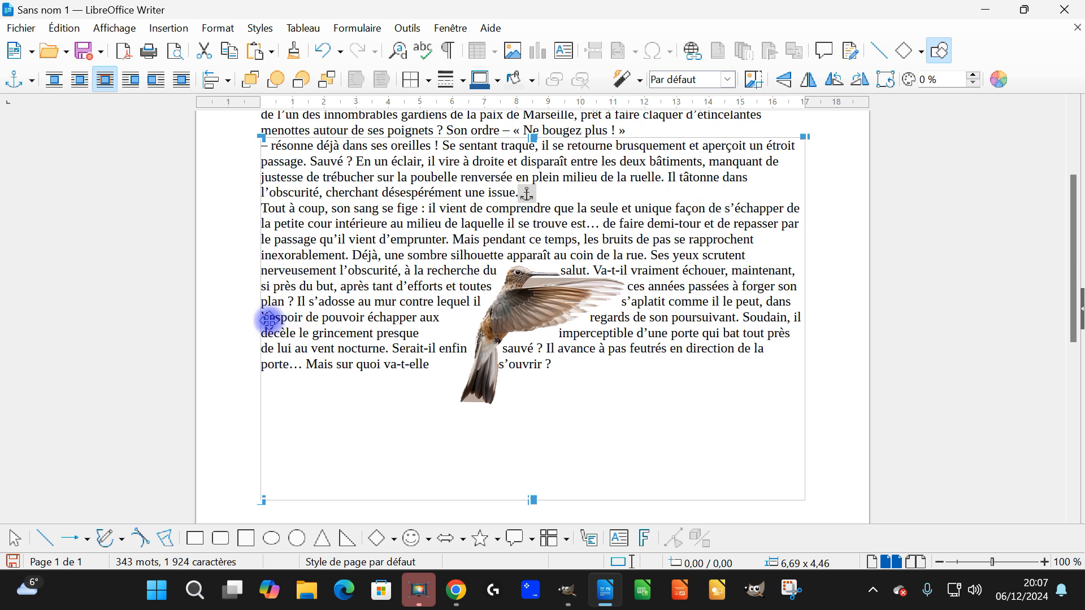
{"action": "left_click_drag", "start_coordinate": [264, 320], "coordinate": [447, 321]}
{"action": "left_click_drag", "start_coordinate": [626, 499], "coordinate": [627, 417]}
{"action": "left_click_drag", "start_coordinate": [628, 138], "coordinate": [627, 247]}
{"action": "left_click_drag", "start_coordinate": [808, 246], "coordinate": [643, 248]}
{"action": "left_click", "coordinate": [681, 309]}
- Move the cropped hummingbird image up into the first paragraph, near the middle of the text
{"action": "scroll", "coordinate": [678, 311], "scroll_direction": "up", "scroll_amount": 1}
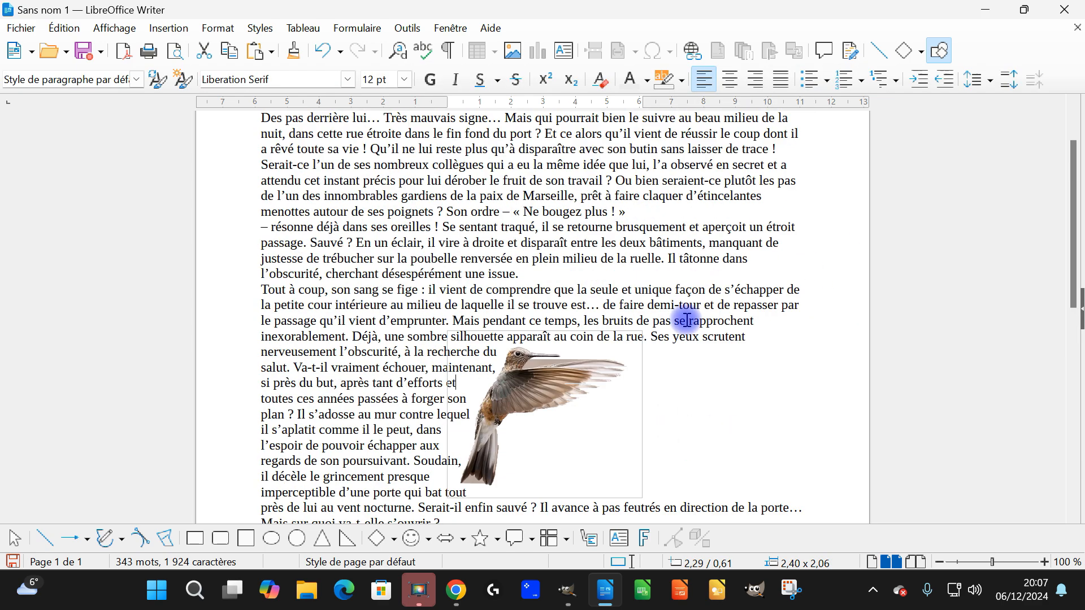
{"action": "left_click", "coordinate": [520, 342]}
{"action": "left_click_drag", "start_coordinate": [525, 351], "coordinate": [495, 206]}
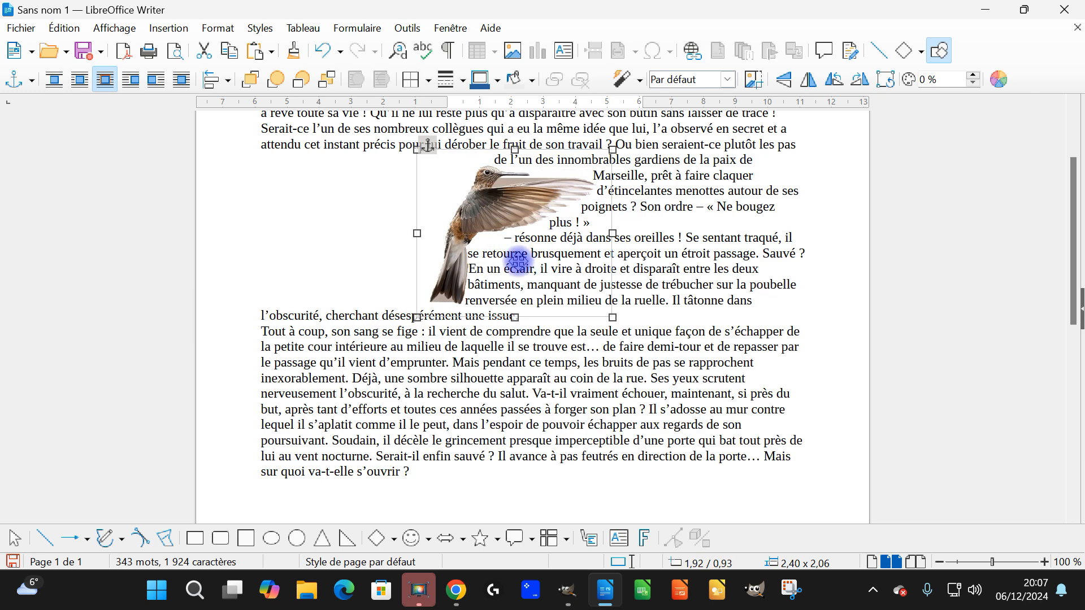
- Change the hummingbird image's text wrap to Parallèle so text runs on both sides, and deselect the image
{"action": "right_click", "coordinate": [504, 210]}
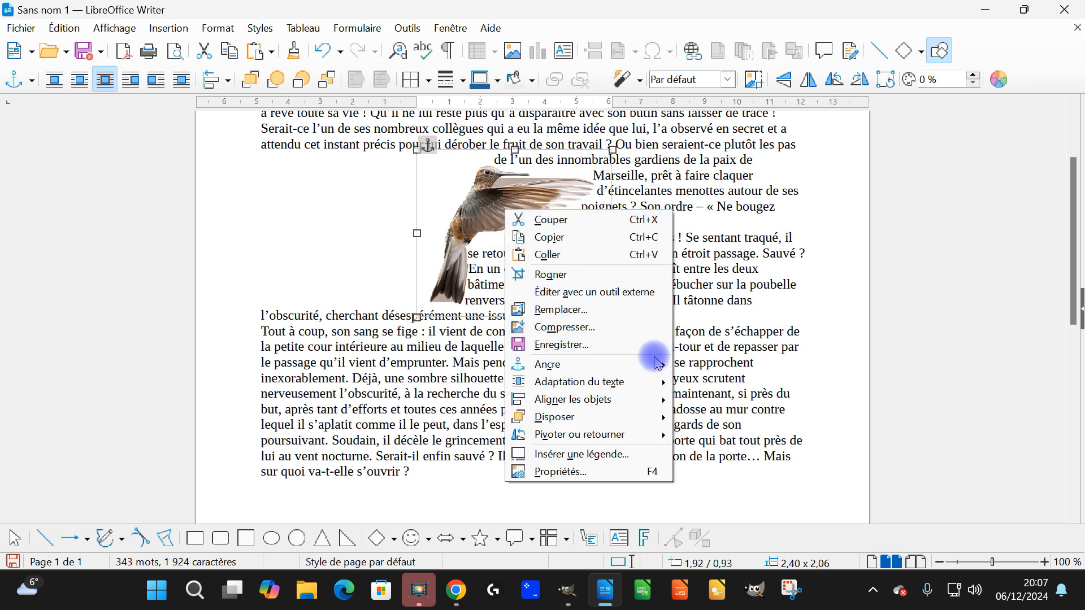
{"action": "mouse_move", "coordinate": [653, 386]}
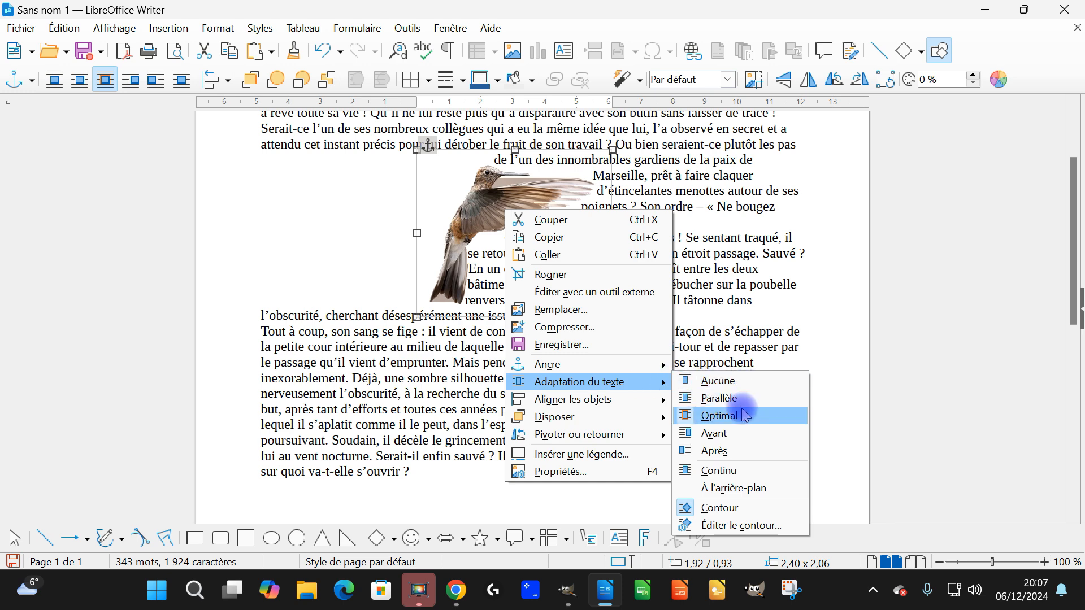
{"action": "left_click", "coordinate": [726, 399]}
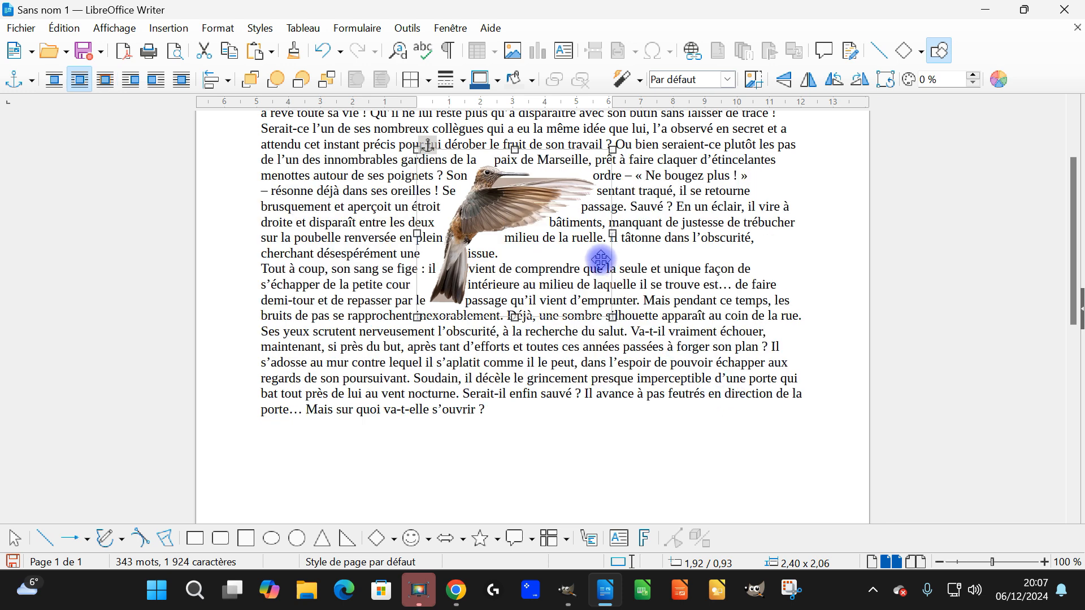
{"action": "left_click", "coordinate": [530, 438]}
- Examine the text wrapping around the hummingbird up close in the print preview, and close the preview
{"action": "scroll", "coordinate": [560, 233], "scroll_direction": "up", "scroll_amount": 2}
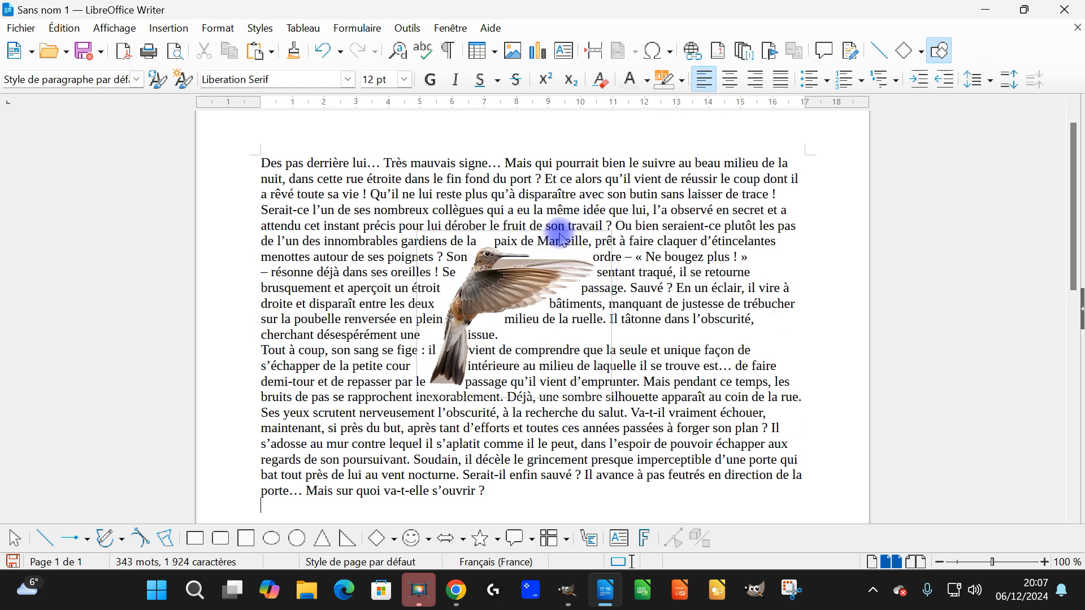
{"action": "left_click", "coordinate": [176, 51]}
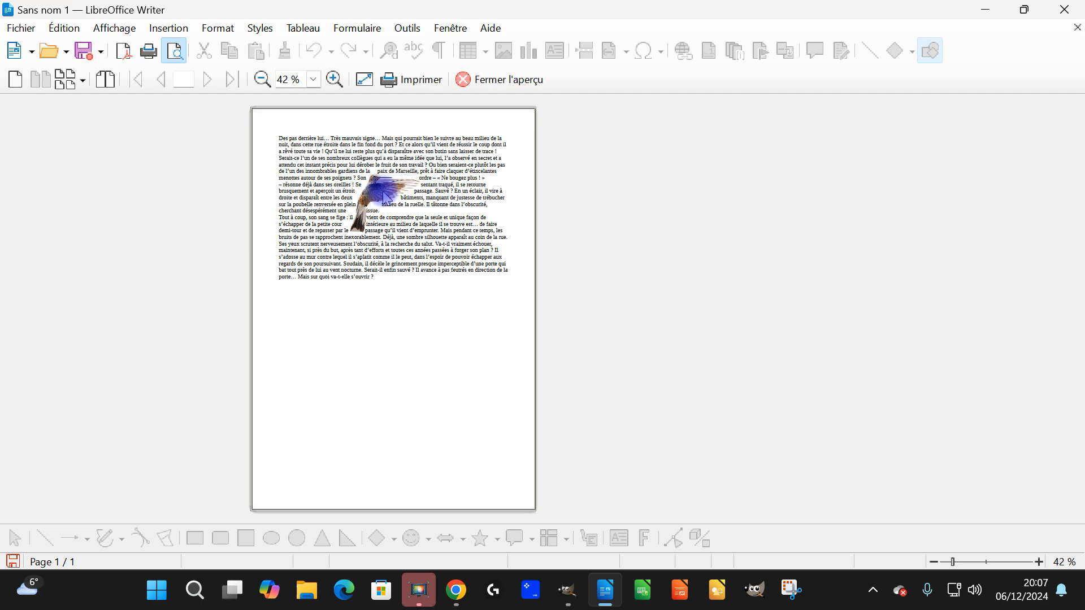
{"action": "scroll", "coordinate": [385, 198], "scroll_direction": "up", "scroll_amount": 6}
{"action": "scroll", "coordinate": [443, 341], "scroll_direction": "up", "scroll_amount": 6}
{"action": "scroll", "coordinate": [446, 339], "scroll_direction": "down", "scroll_amount": 3}
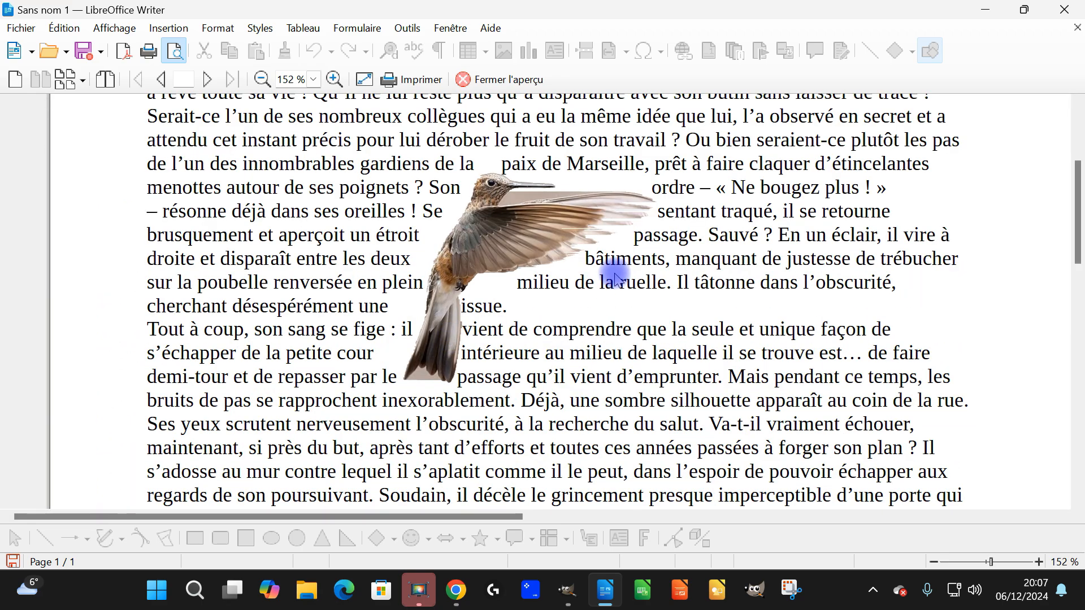
{"action": "left_click", "coordinate": [471, 80]}
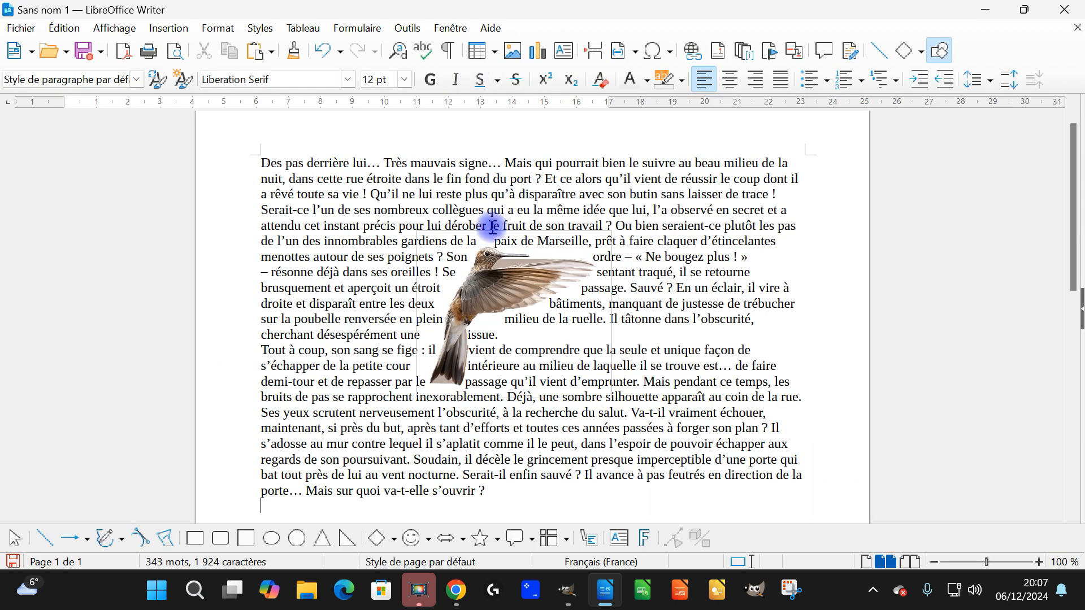
- Add an empty line below the last paragraph of the text
{"action": "scroll", "coordinate": [489, 237], "scroll_direction": "down", "scroll_amount": 6}
{"action": "scroll", "coordinate": [321, 149], "scroll_direction": "up", "scroll_amount": 6}
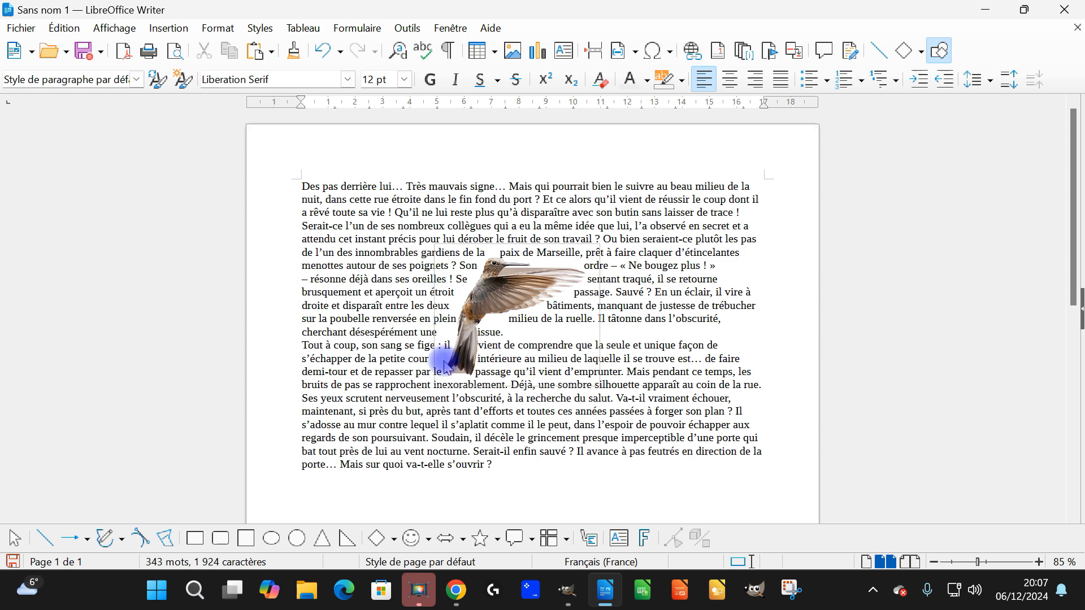
{"action": "key", "text": "Return"}
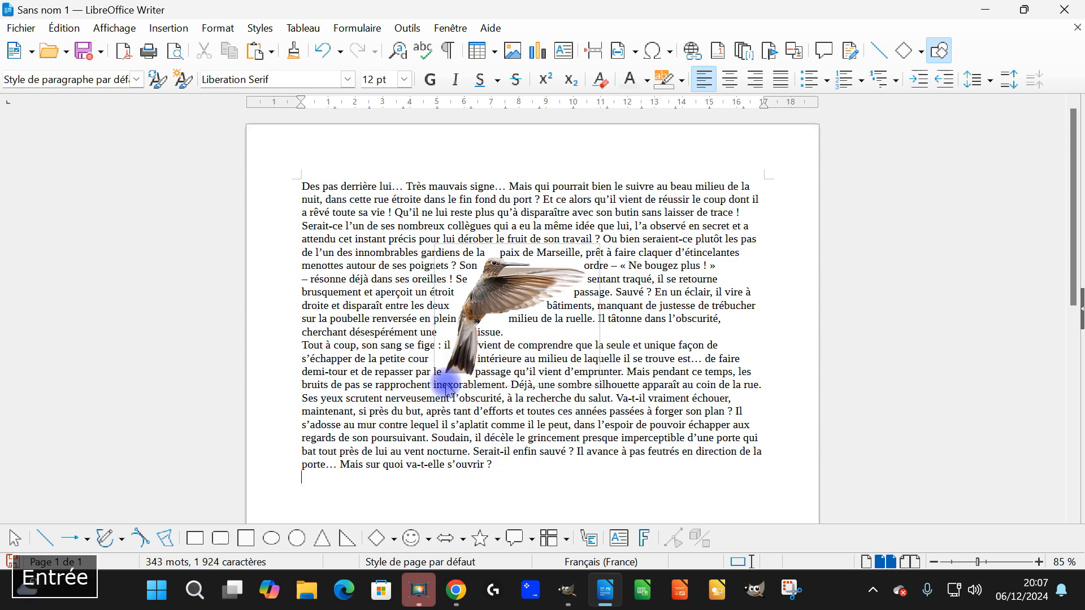
- Copy the photo of the seated woman from its Pixabay tab in Chrome and paste it below the text in LibreOffice Writer
{"action": "left_click", "coordinate": [457, 590]}
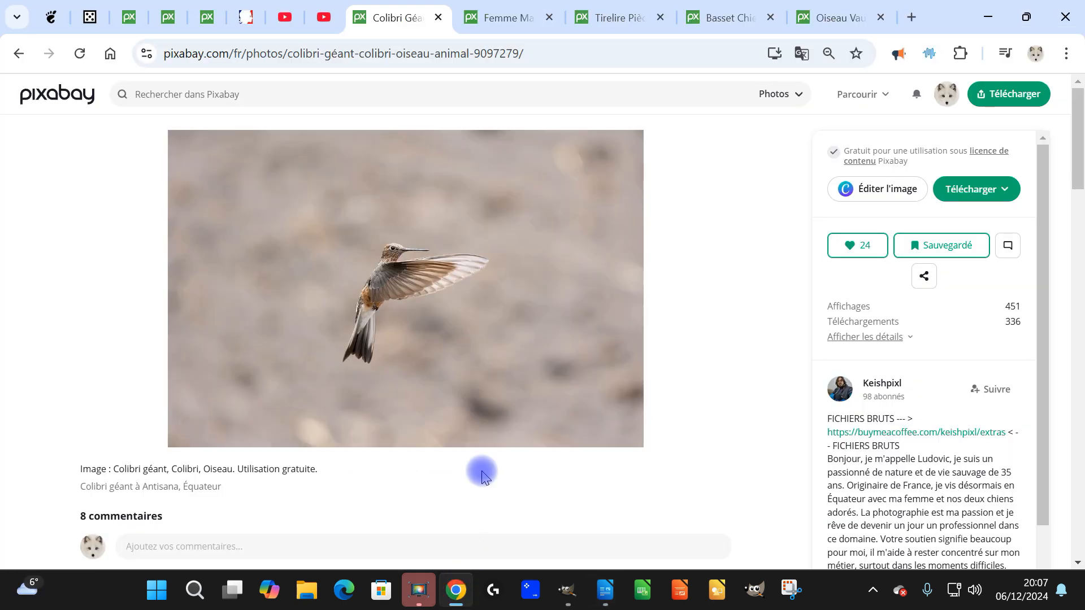
{"action": "left_click", "coordinate": [494, 11]}
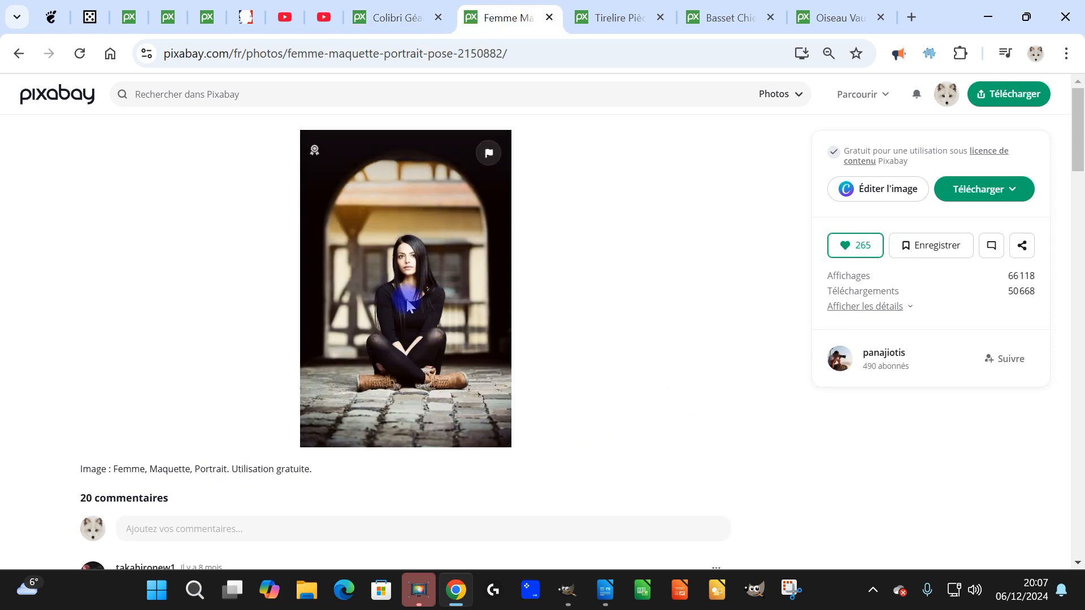
{"action": "right_click", "coordinate": [407, 274]}
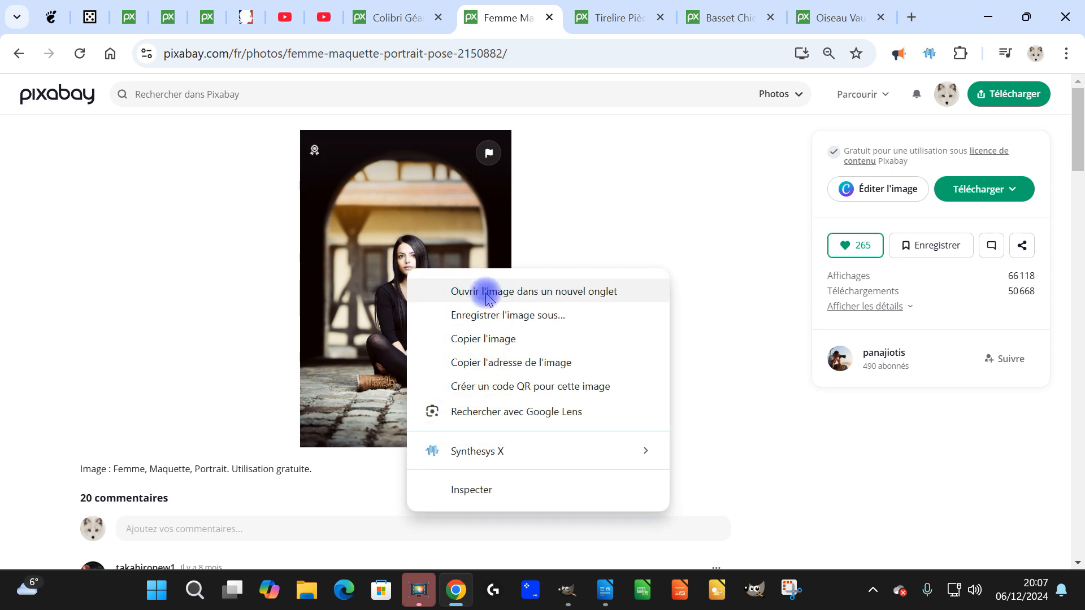
{"action": "left_click", "coordinate": [495, 341]}
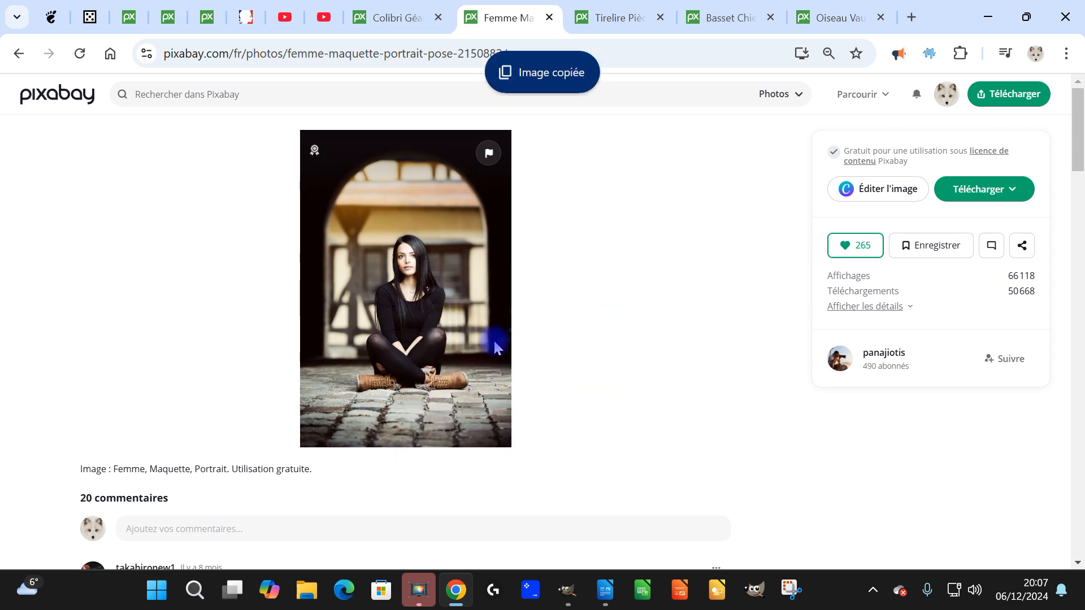
{"action": "left_click", "coordinate": [605, 590]}
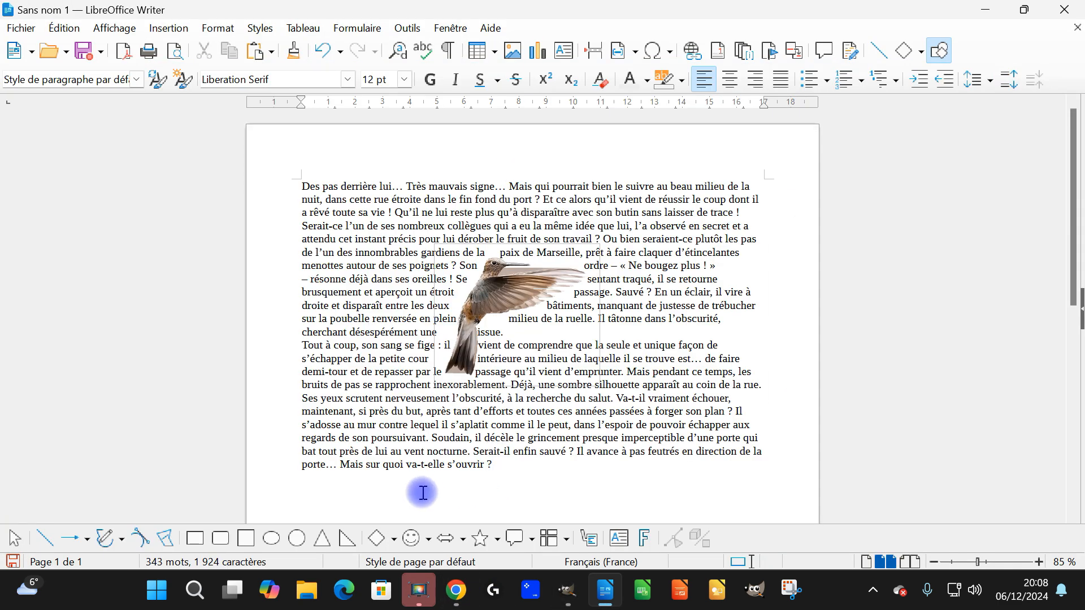
{"action": "left_click", "coordinate": [256, 51]}
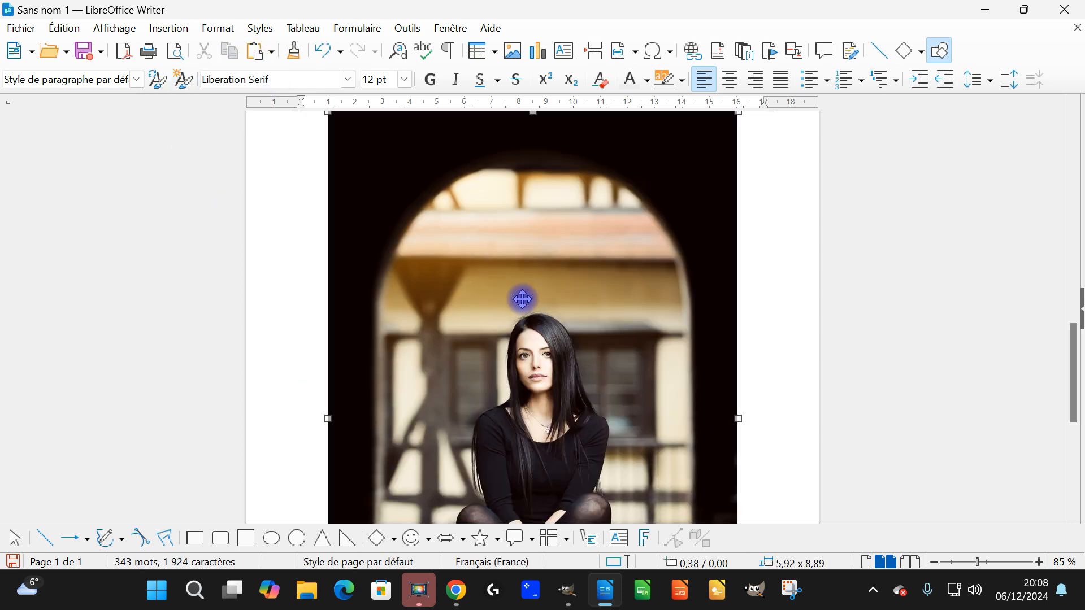
{"action": "right_click", "coordinate": [541, 236]}
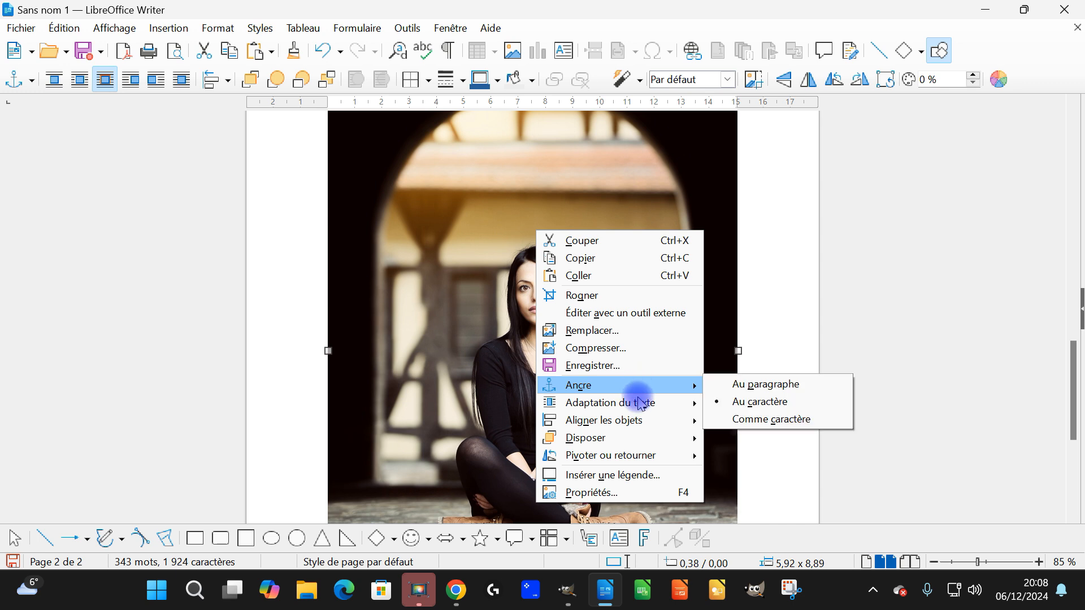
{"action": "mouse_move", "coordinate": [641, 406]}
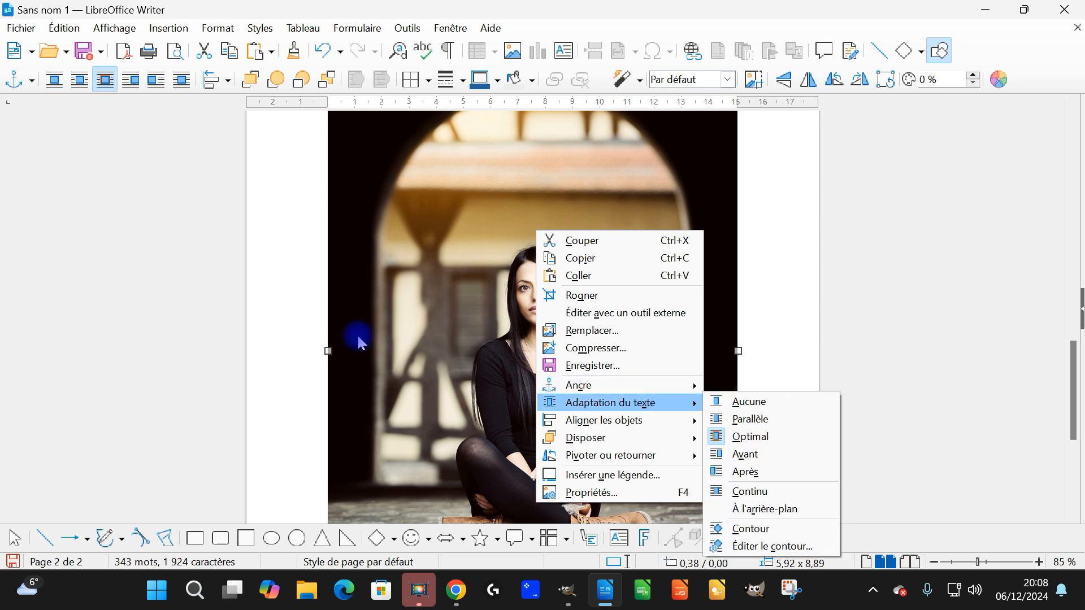
{"action": "left_click", "coordinate": [287, 197]}
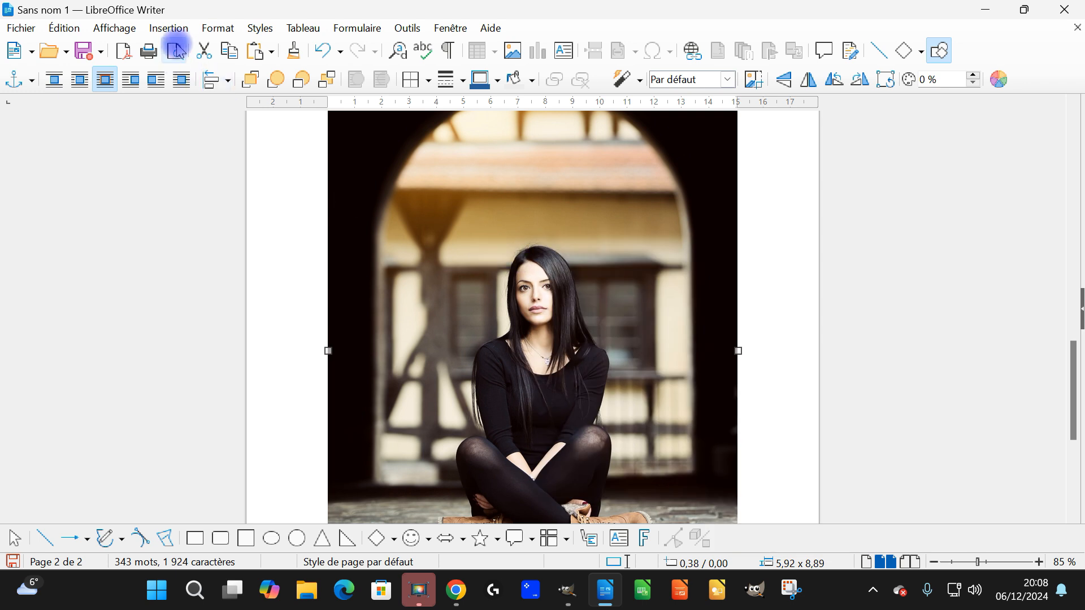
- Open the contour editor for the woman's photo and draw a round ellipse contour around her head
{"action": "left_click", "coordinate": [215, 28]}
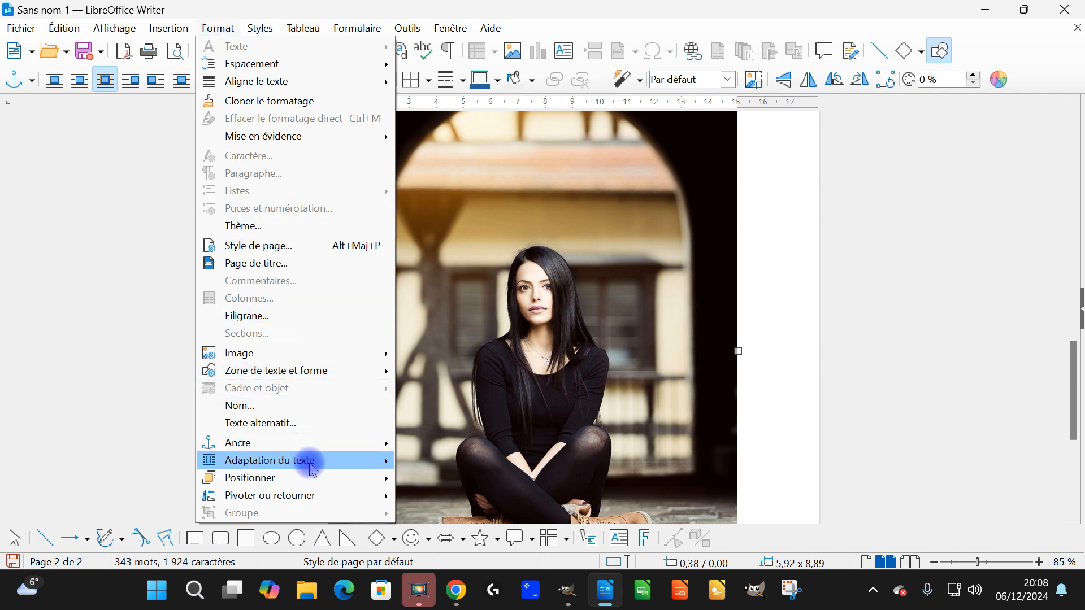
{"action": "mouse_move", "coordinate": [312, 469]}
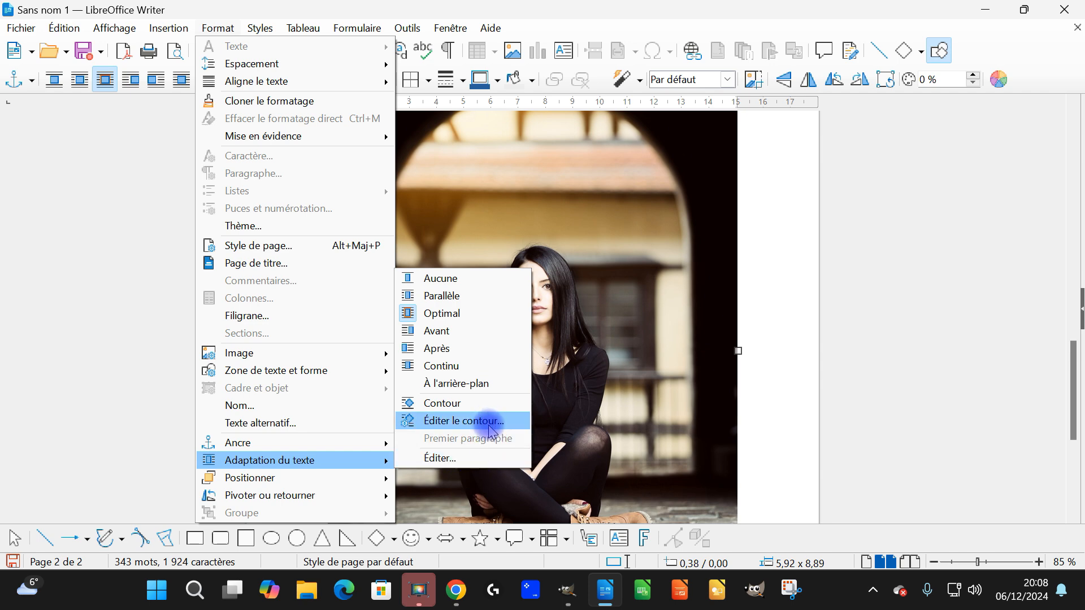
{"action": "left_click", "coordinate": [489, 431]}
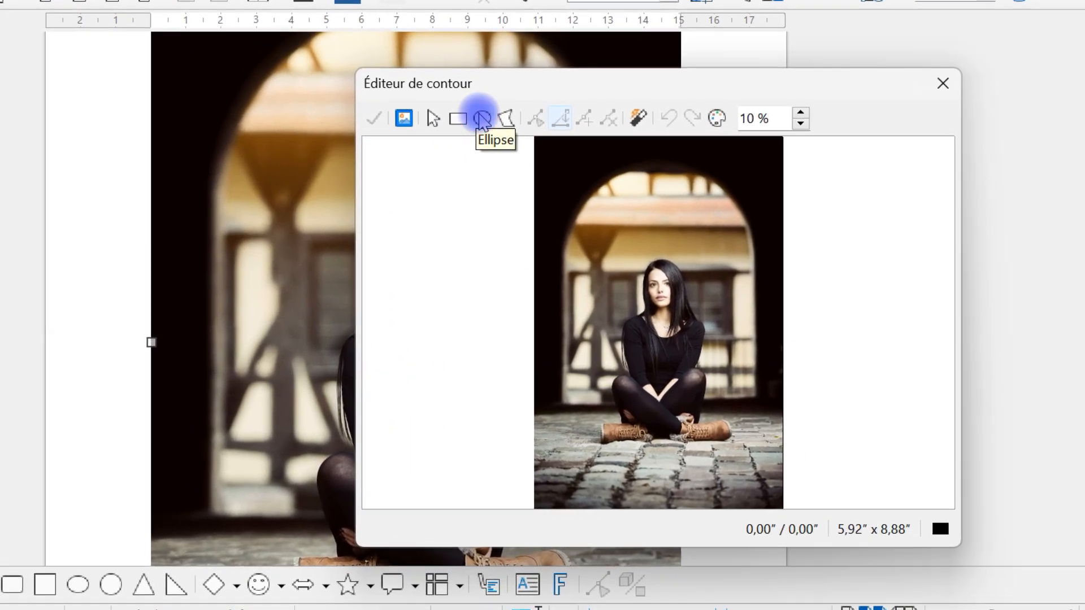
{"action": "left_click", "coordinate": [558, 164]}
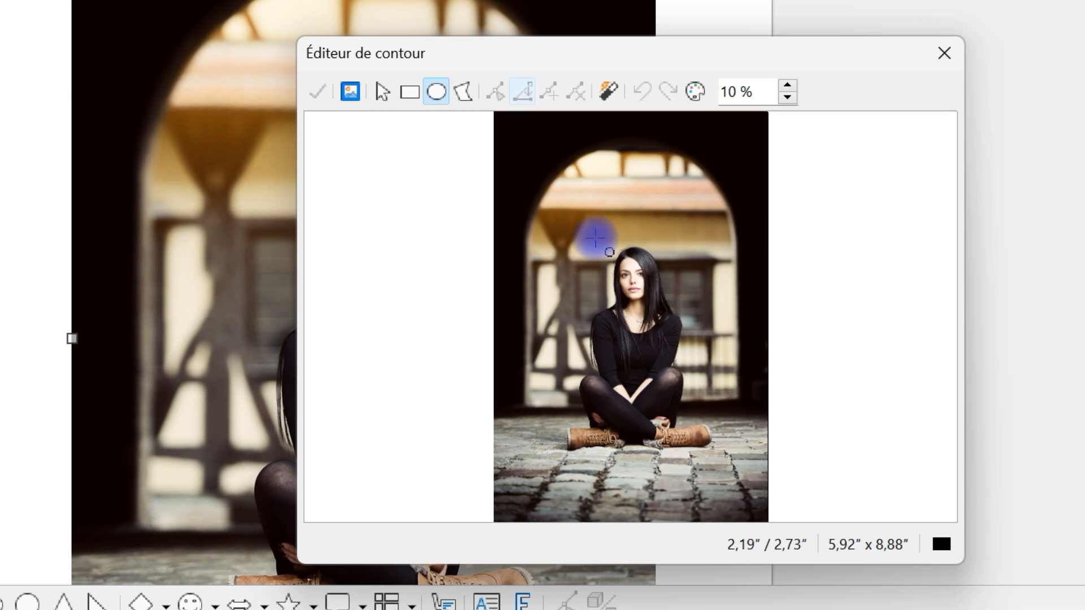
{"action": "left_click_drag", "start_coordinate": [596, 238], "coordinate": [669, 331]}
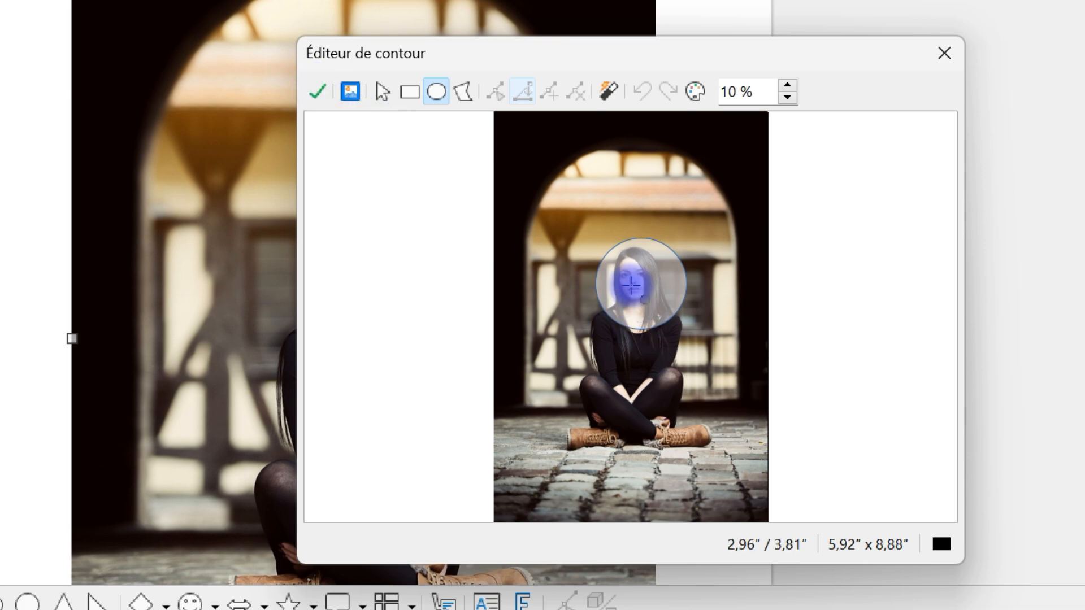
- Shift the round contour slightly left to centre it on the woman's face, and apply it to the photo
{"action": "left_click", "coordinate": [382, 92]}
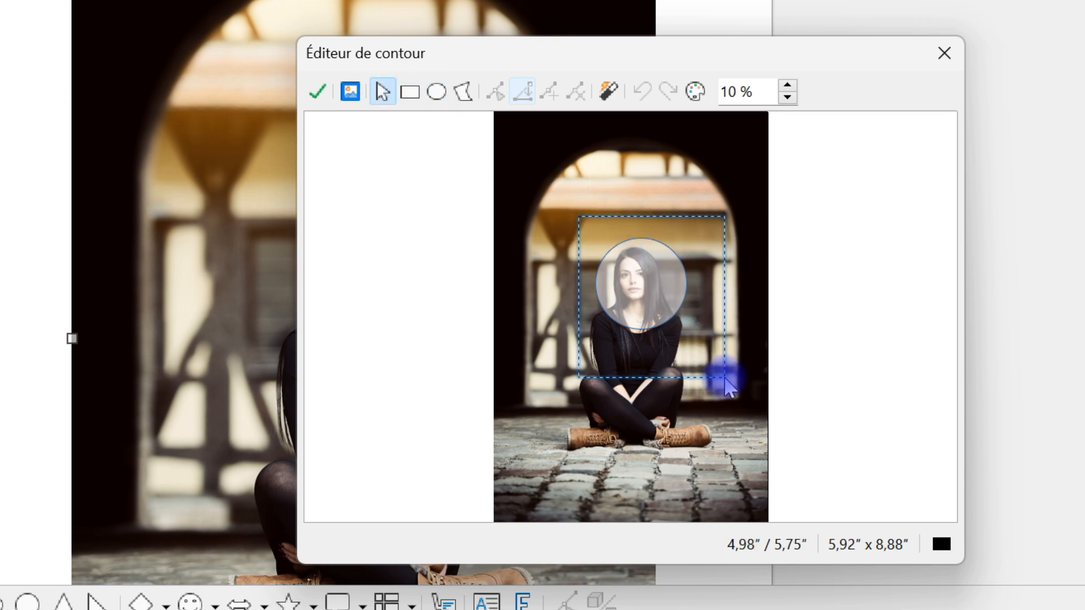
{"action": "left_click", "coordinate": [653, 293]}
{"action": "left_click_drag", "start_coordinate": [652, 293], "coordinate": [641, 291]}
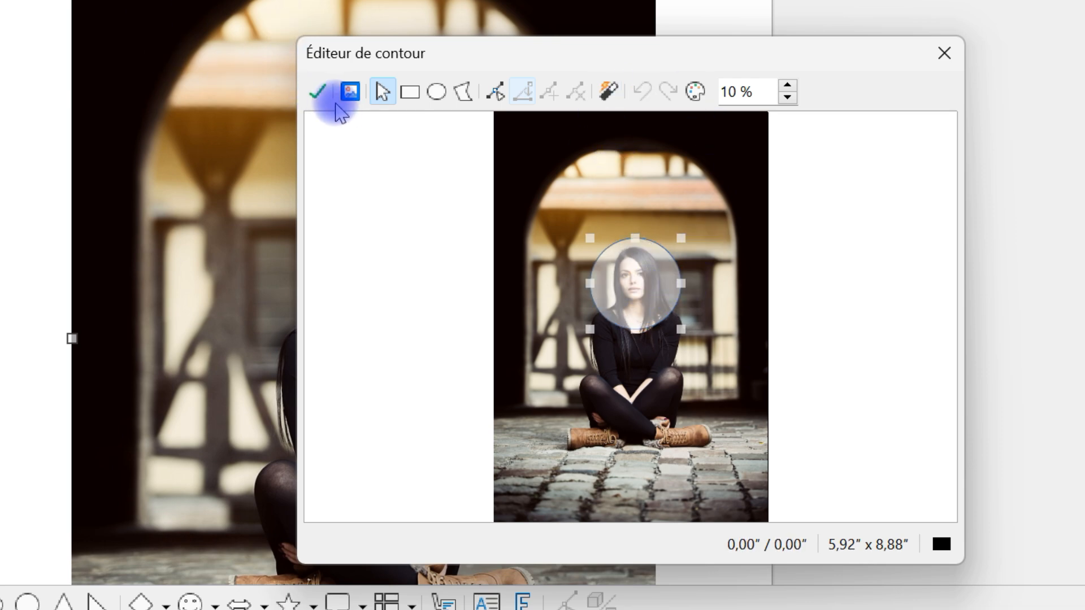
{"action": "left_click", "coordinate": [320, 92]}
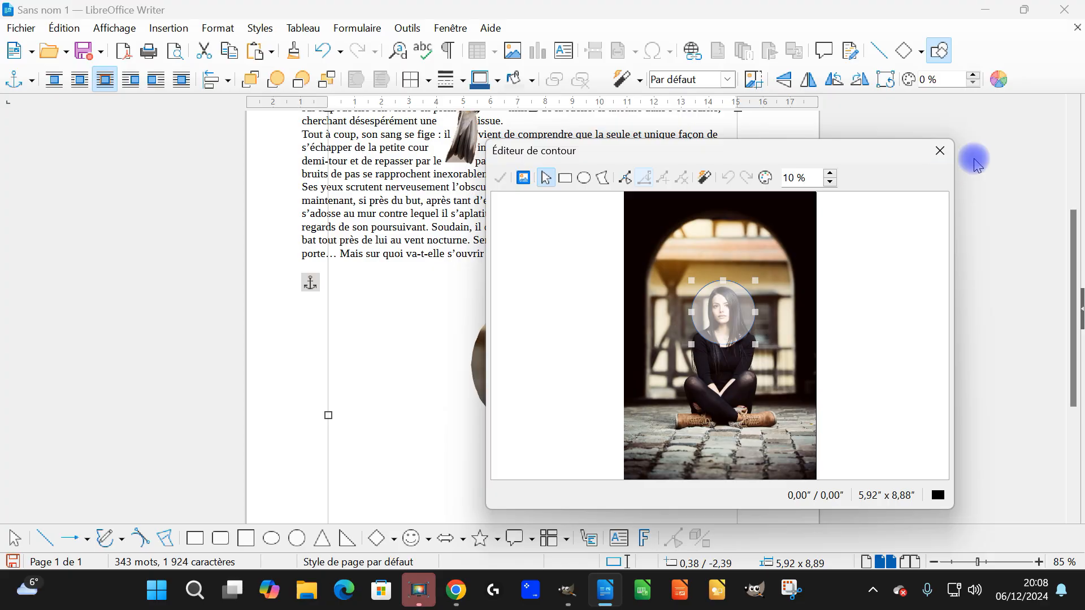
{"action": "left_click", "coordinate": [944, 53]}
- Start cropping the woman's photo and crop its left side close to the round portrait, to about 4.00 inches wide
{"action": "right_click", "coordinate": [558, 346]}
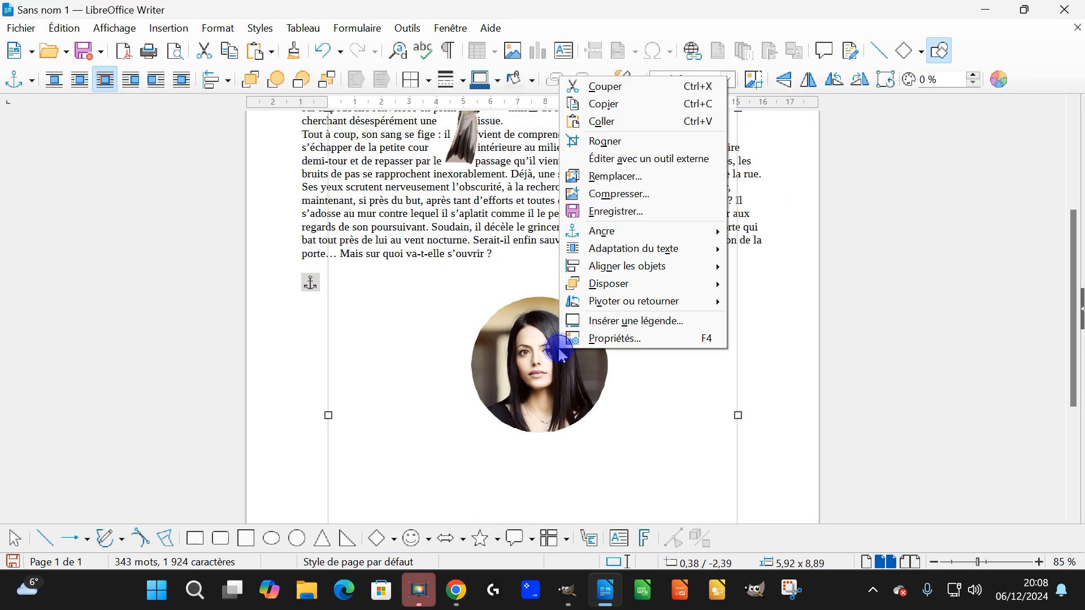
{"action": "left_click", "coordinate": [649, 141]}
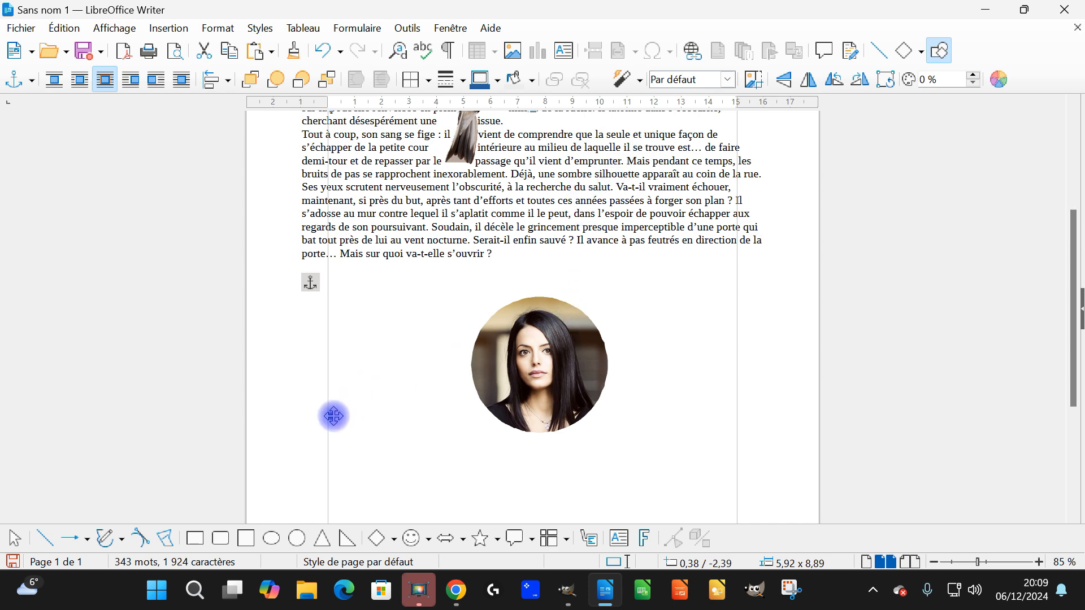
{"action": "left_click_drag", "start_coordinate": [334, 416], "coordinate": [461, 407]}
{"action": "scroll", "coordinate": [758, 353], "scroll_direction": "down", "scroll_amount": 1}
{"action": "scroll", "coordinate": [758, 354], "scroll_direction": "down", "scroll_amount": 5}
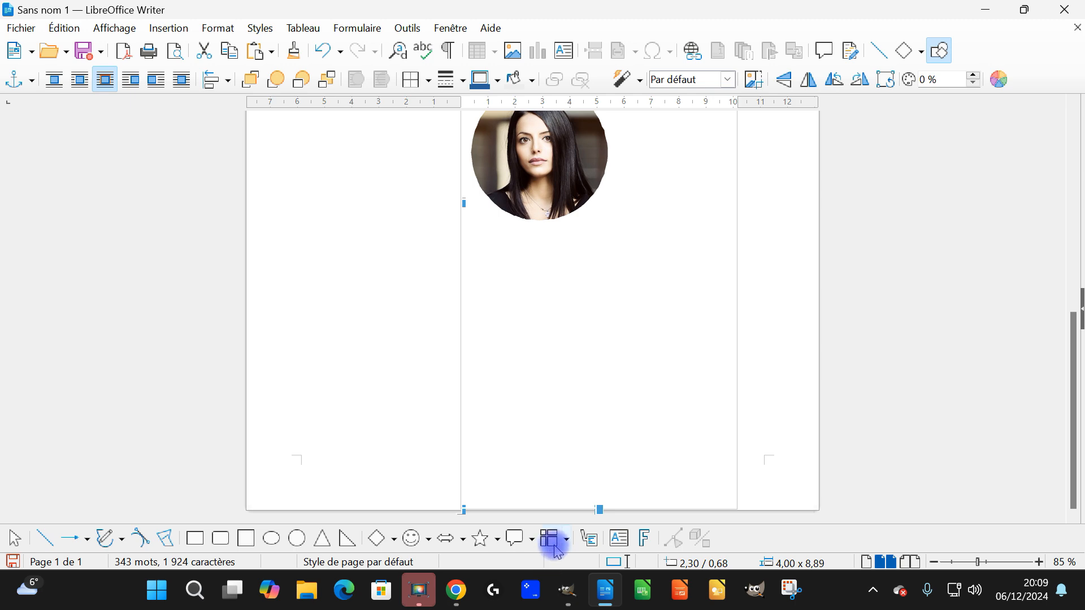
{"action": "scroll", "coordinate": [603, 367], "scroll_direction": "up", "scroll_amount": 6}
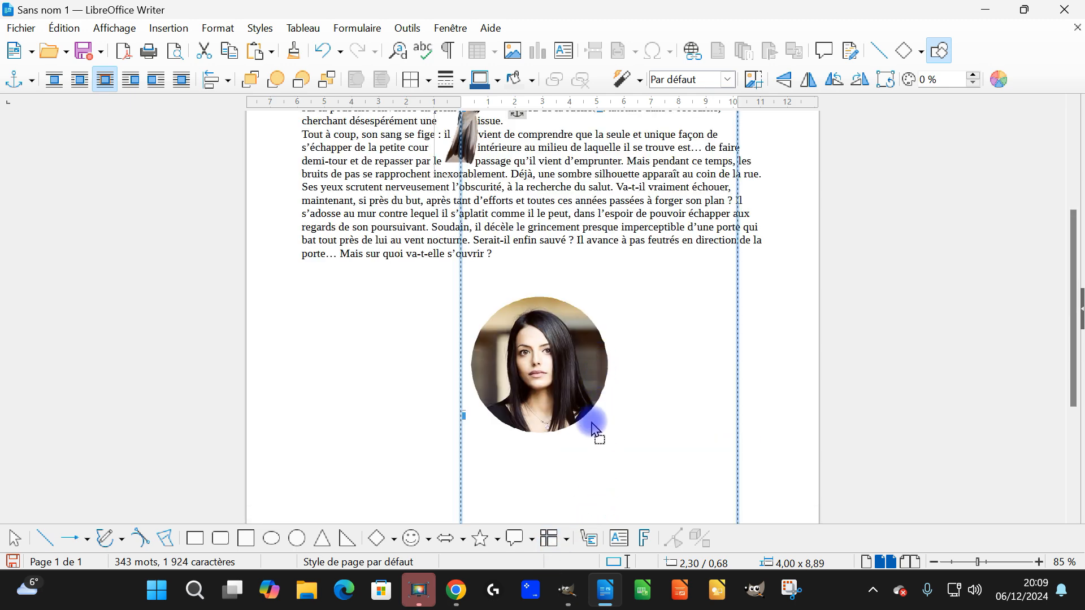
- Crop away the empty areas around the rest of the round portrait, leaving the picture about 2.29 x 2.33 inches
{"action": "scroll", "coordinate": [668, 388], "scroll_direction": "down", "scroll_amount": 5}
{"action": "scroll", "coordinate": [369, 203], "scroll_direction": "down", "scroll_amount": 4, "text": "ctrl"}
{"action": "left_click_drag", "start_coordinate": [369, 203], "coordinate": [223, 353]}
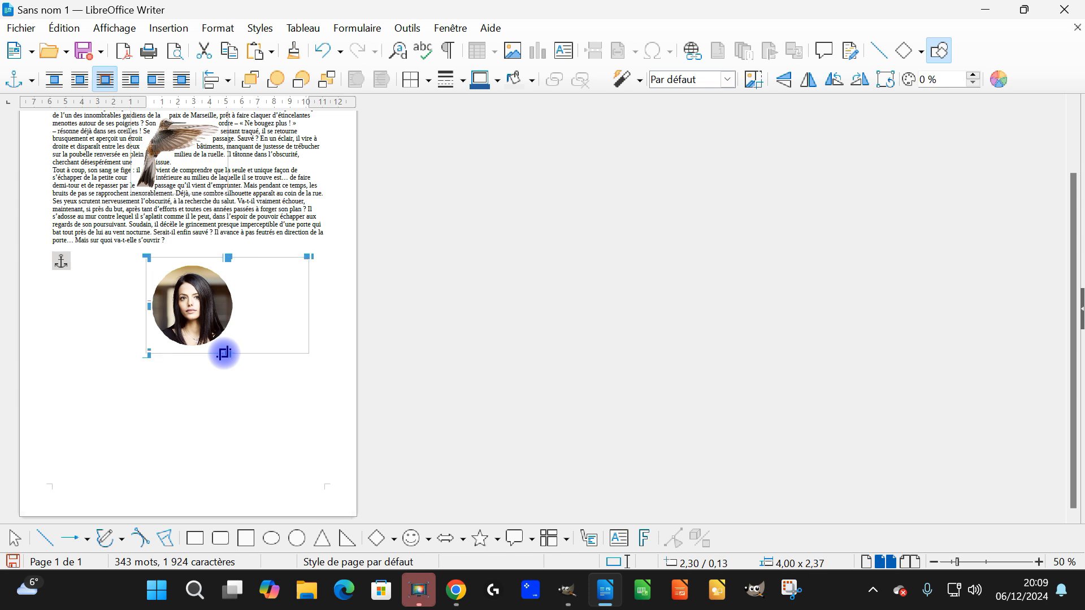
{"action": "scroll", "coordinate": [167, 324], "scroll_direction": "up", "scroll_amount": 5, "text": "ctrl"}
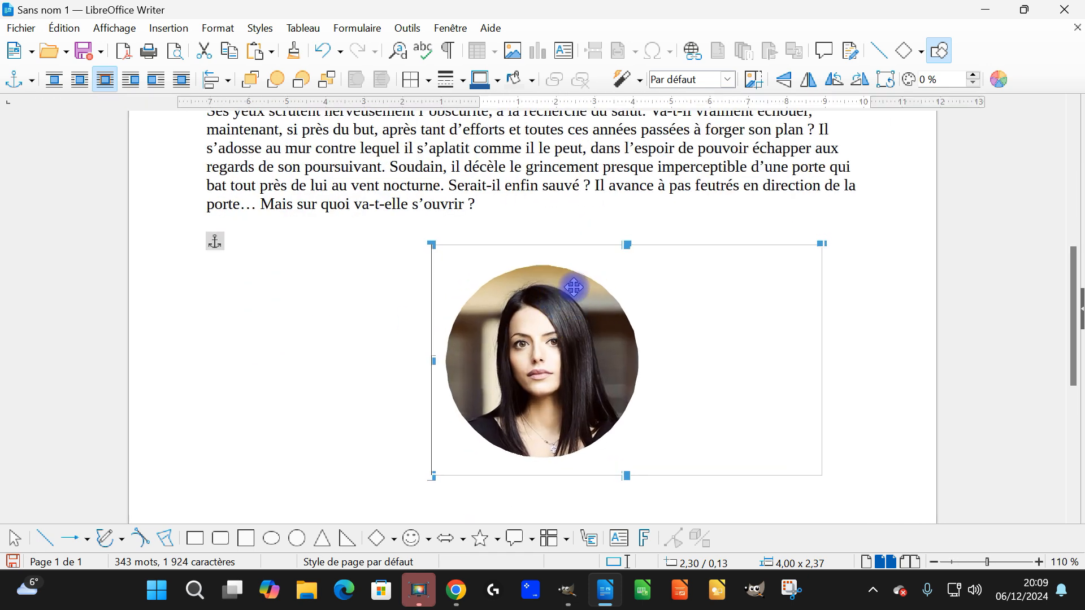
{"action": "left_click_drag", "start_coordinate": [822, 245], "coordinate": [655, 247]}
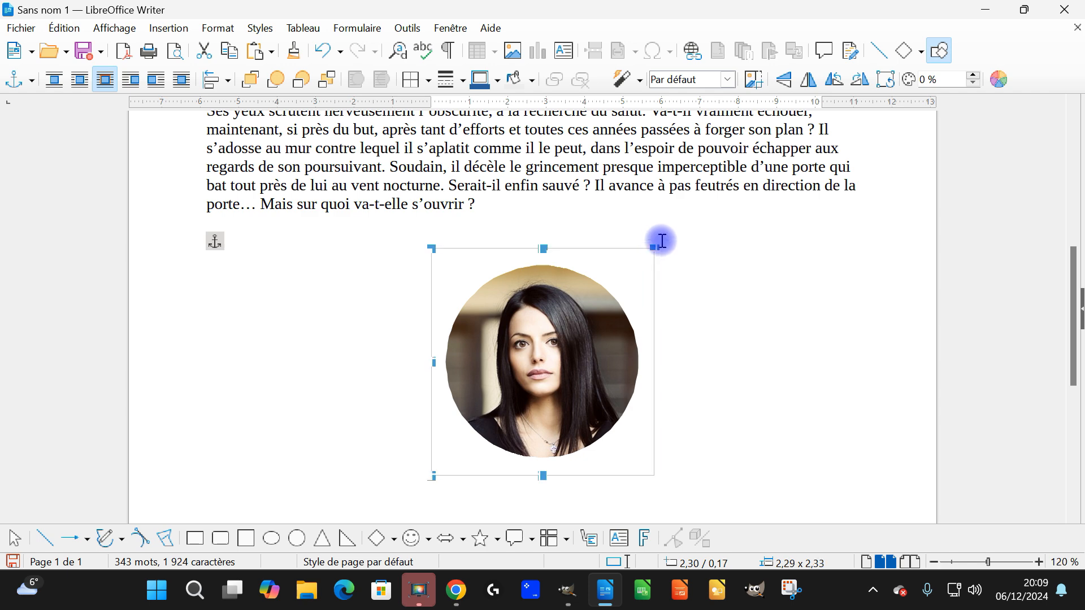
{"action": "left_click", "coordinate": [728, 310]}
- Move the round portrait up into the second paragraph, just to the right of the hummingbird
{"action": "scroll", "coordinate": [729, 310], "scroll_direction": "up", "scroll_amount": 3}
{"action": "left_click_drag", "start_coordinate": [537, 455], "coordinate": [683, 219]}
{"action": "scroll", "coordinate": [755, 273], "scroll_direction": "down", "scroll_amount": 4, "text": "ctrl"}
{"action": "scroll", "coordinate": [521, 230], "scroll_direction": "up", "scroll_amount": 3, "text": "ctrl"}
- Set the round portrait's text wrap to Parallel so the text runs on both sides of it
{"action": "right_click", "coordinate": [654, 288]}
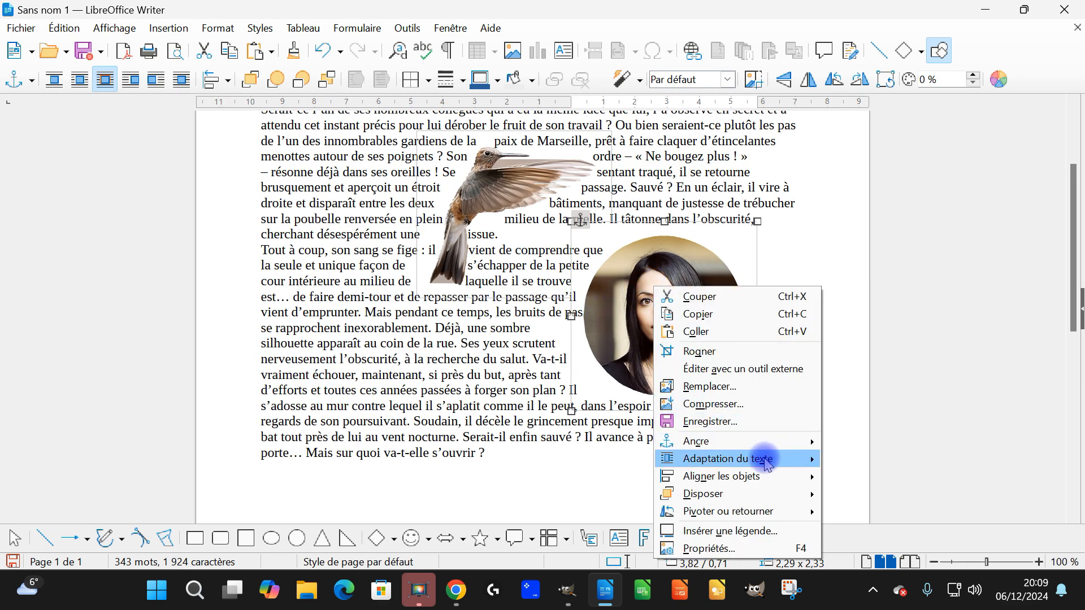
{"action": "mouse_move", "coordinate": [766, 460]}
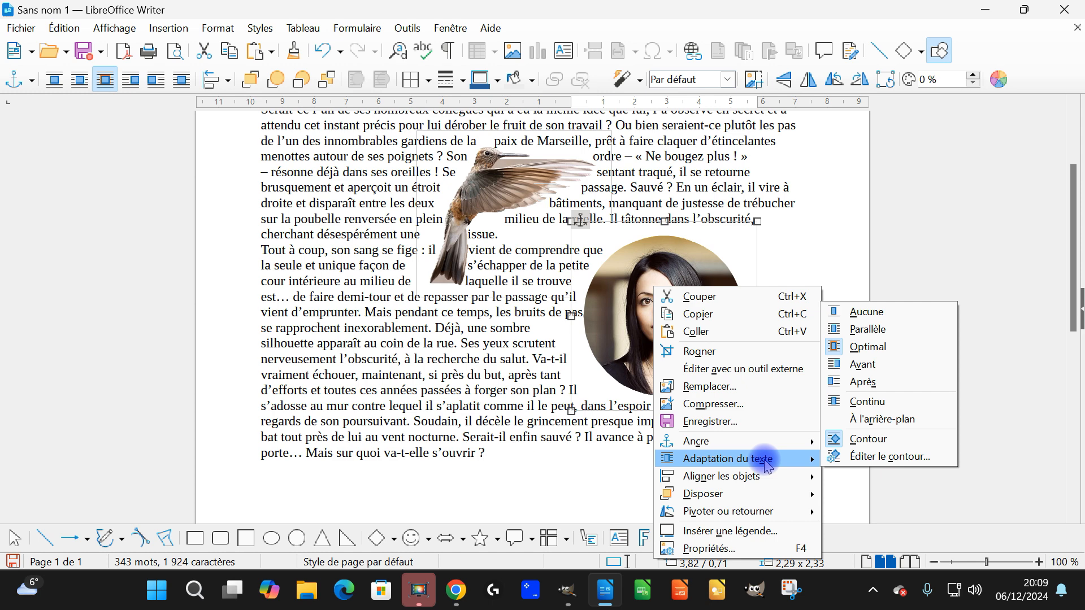
{"action": "left_click", "coordinate": [878, 334]}
{"action": "left_click", "coordinate": [861, 223]}
- Examine how the text flows around the hummingbird and the round portrait across the page
{"action": "scroll", "coordinate": [795, 233], "scroll_direction": "up", "scroll_amount": 3}
{"action": "scroll", "coordinate": [795, 235], "scroll_direction": "down", "scroll_amount": 3}
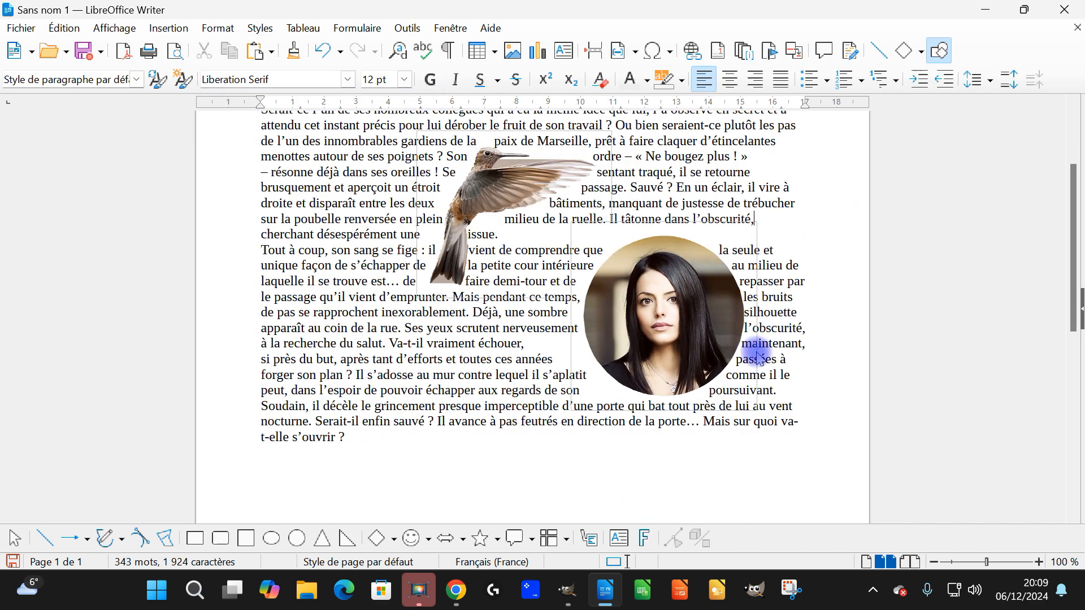
{"action": "scroll", "coordinate": [762, 250], "scroll_direction": "down", "scroll_amount": 1}
{"action": "scroll", "coordinate": [757, 254], "scroll_direction": "down", "scroll_amount": 2}
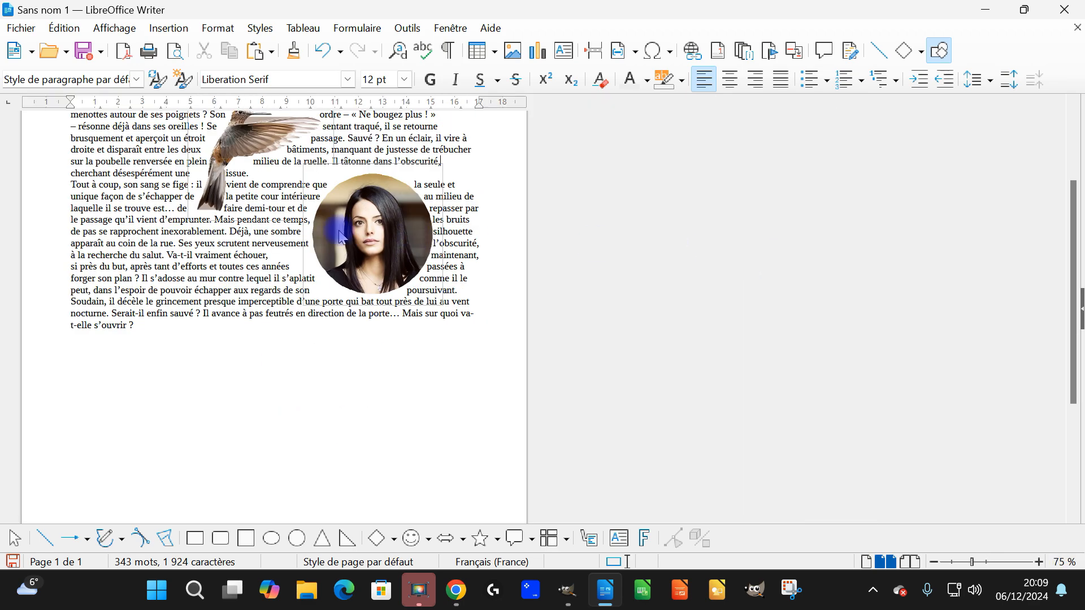
{"action": "scroll", "coordinate": [165, 170], "scroll_direction": "up", "scroll_amount": 2}
{"action": "scroll", "coordinate": [325, 201], "scroll_direction": "up", "scroll_amount": 3}
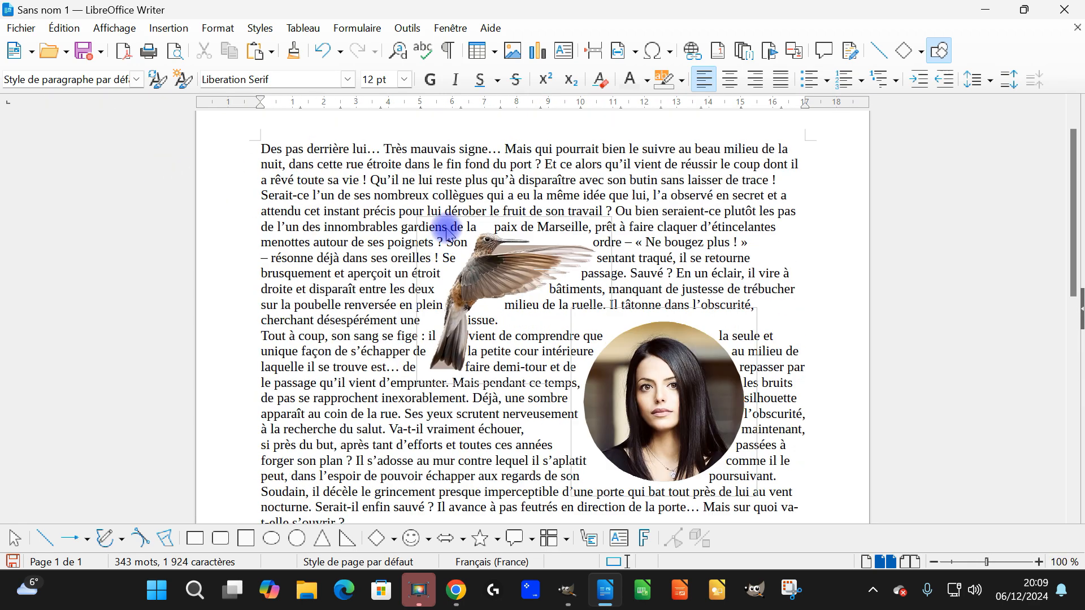
{"action": "scroll", "coordinate": [330, 204], "scroll_direction": "down", "scroll_amount": 2}
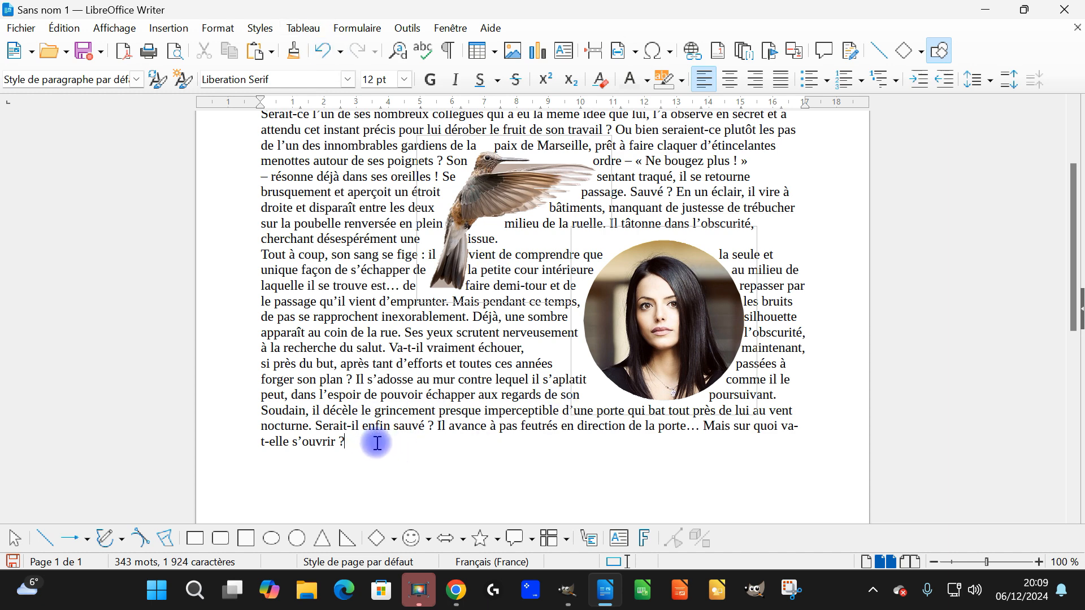
- Switch to Chrome and copy the piggy bank illustration from its Pixabay tab
{"action": "left_click", "coordinate": [458, 602]}
{"action": "left_click", "coordinate": [615, 9]}
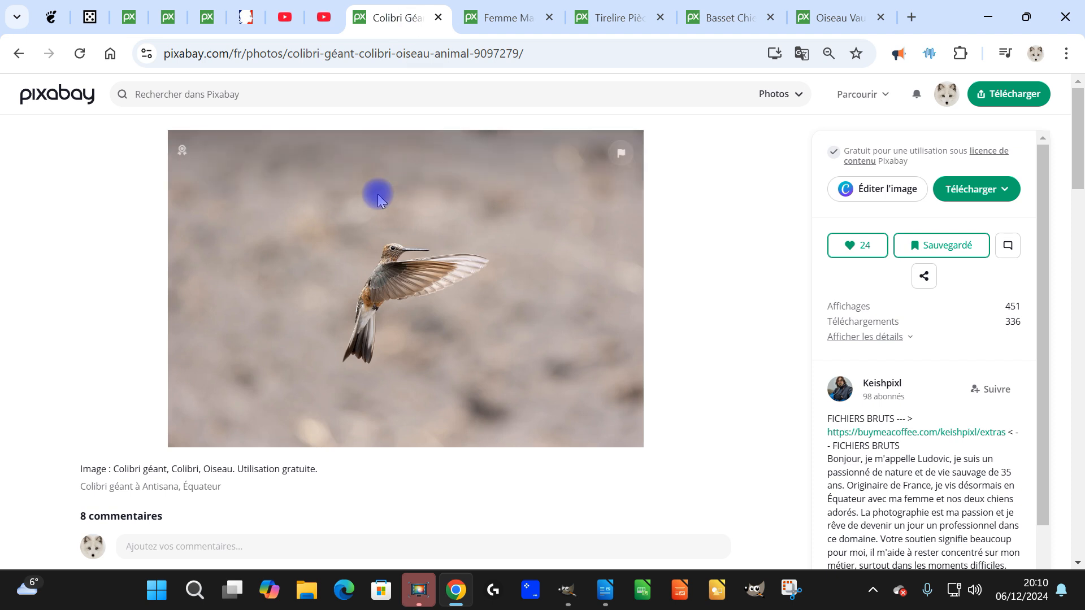
{"action": "left_click", "coordinate": [594, 16]}
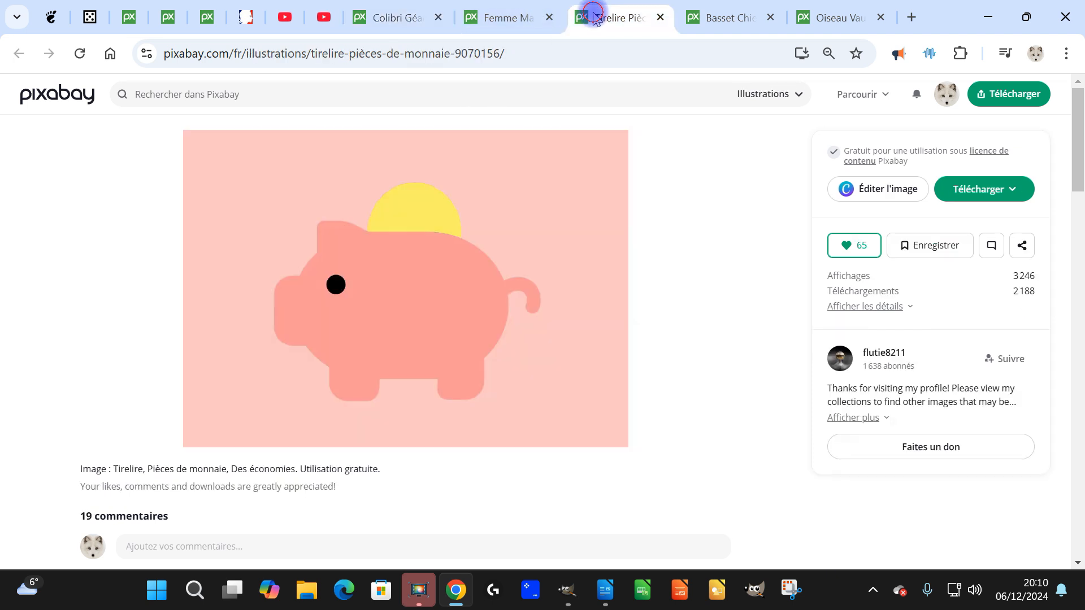
{"action": "right_click", "coordinate": [373, 249]}
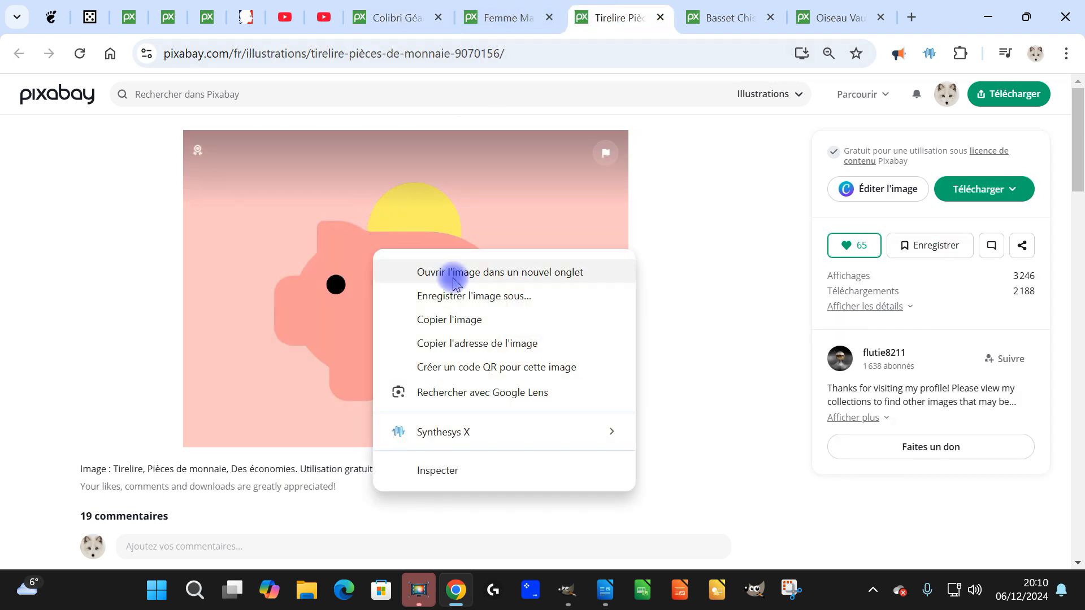
{"action": "left_click", "coordinate": [463, 320]}
{"action": "right_click", "coordinate": [450, 228]}
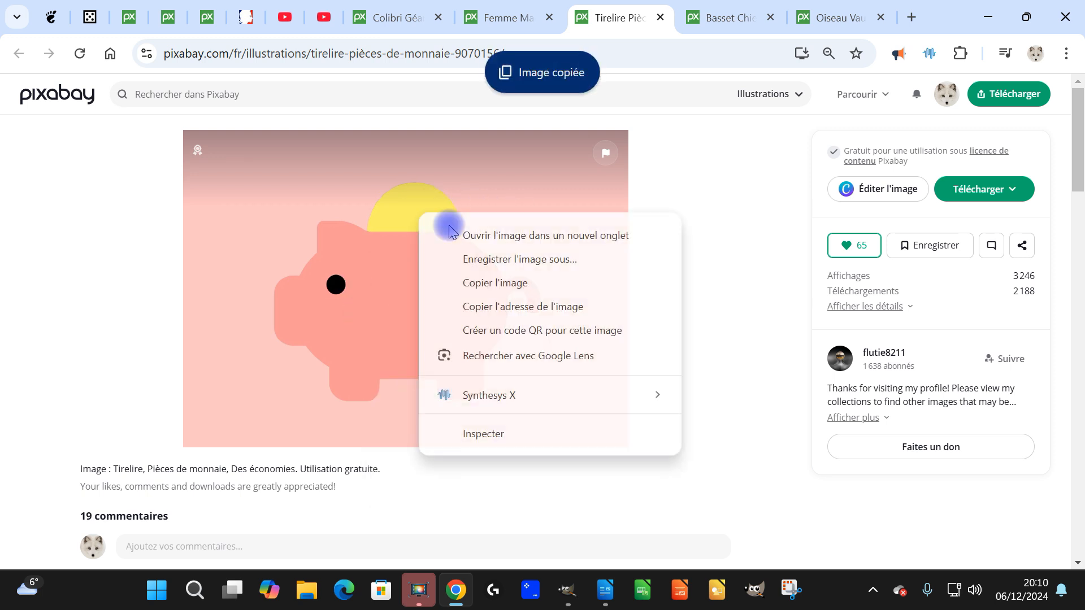
{"action": "left_click", "coordinate": [516, 283]}
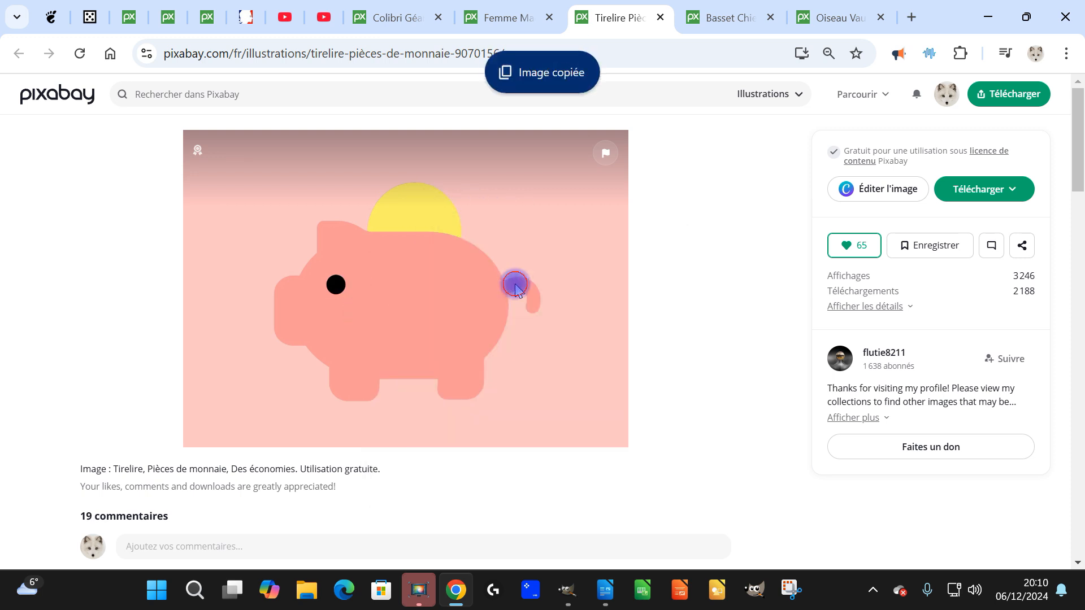
{"action": "left_click", "coordinate": [571, 590]}
{"action": "mouse_move", "coordinate": [567, 597]}
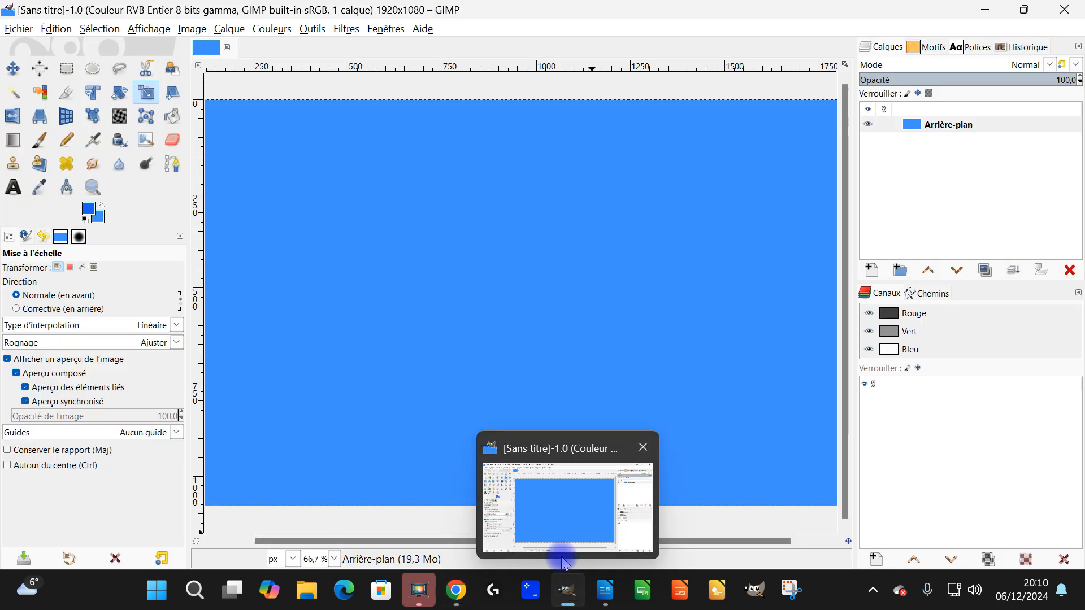
- Return to LibreOffice Writer, add three line breaks after the last paragraph, and insert filler text there with the TEX AutoText entry
{"action": "left_click", "coordinate": [605, 590]}
{"action": "scroll", "coordinate": [460, 376], "scroll_direction": "down", "scroll_amount": 3}
{"action": "key", "text": "Return"}
{"action": "key", "text": "Return"}
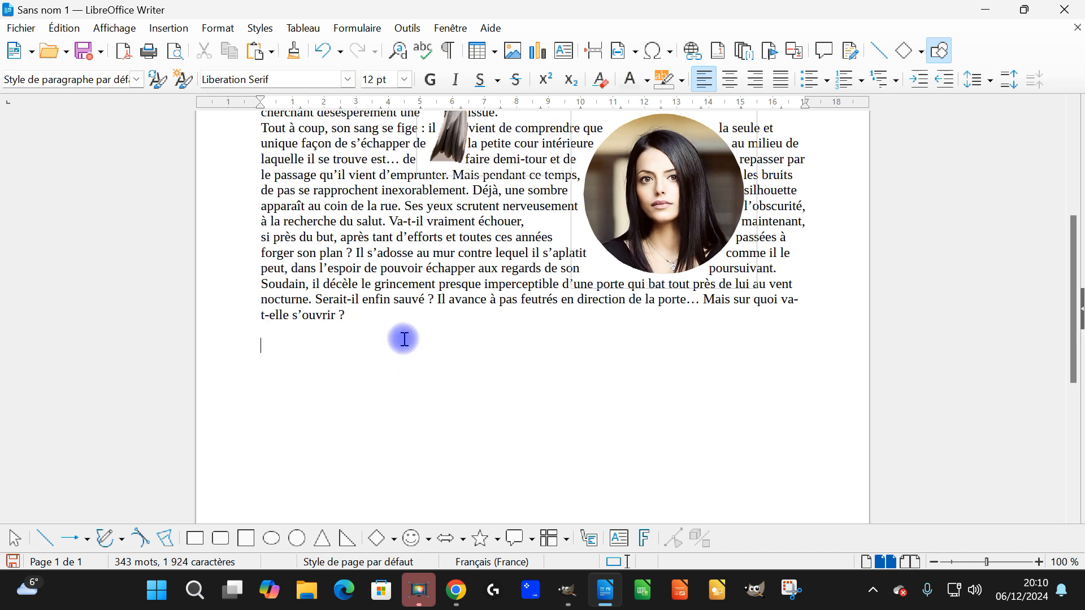
{"action": "key", "text": "Return"}
{"action": "type", "text": "T"}
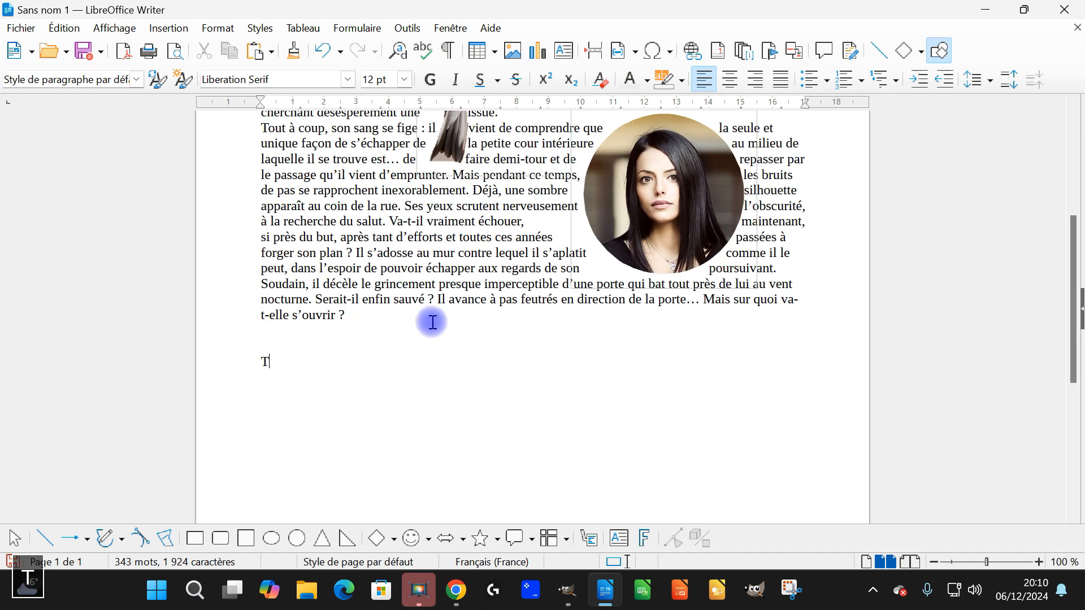
{"action": "type", "text": "EX"}
{"action": "key", "text": "F3"}
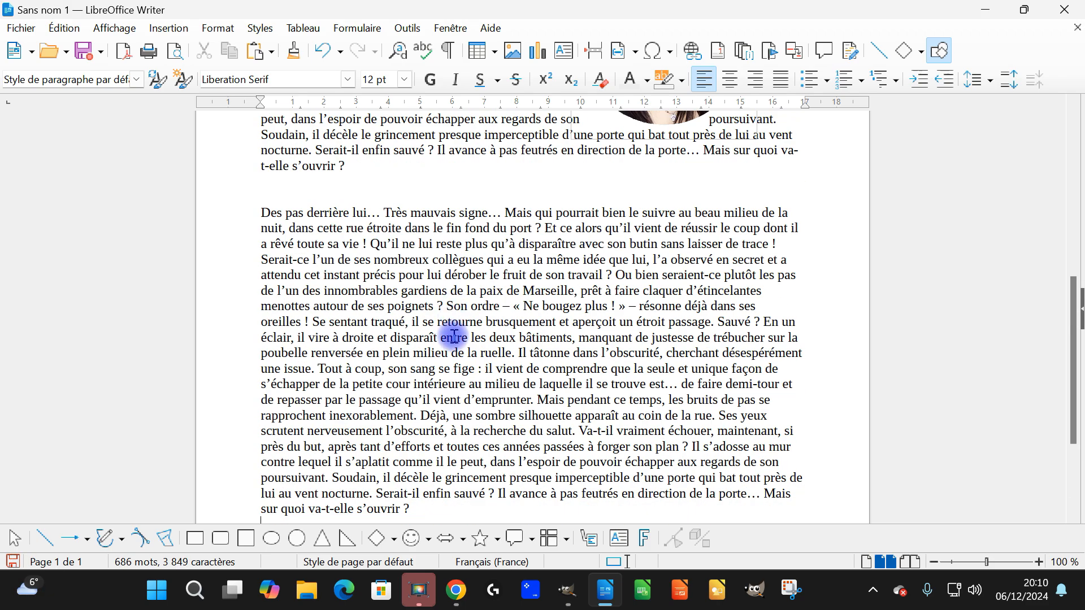
- Paste the copied piggy bank illustration into the middle of the new filler text
{"action": "left_click", "coordinate": [512, 306]}
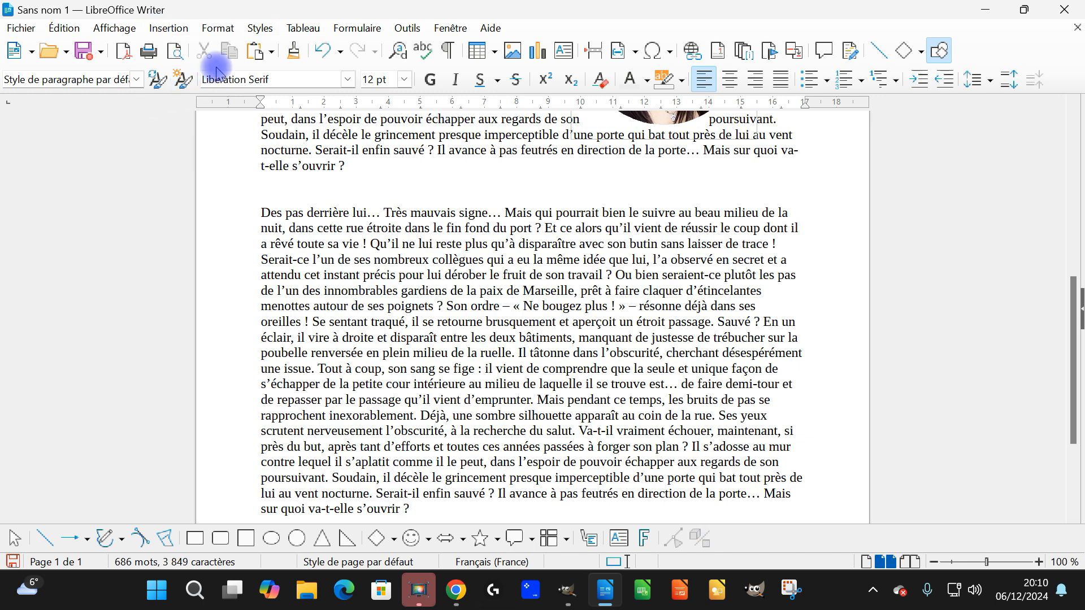
{"action": "left_click", "coordinate": [258, 57]}
- Try the Contour text wrap on the piggy bank picture, and undo it
{"action": "right_click", "coordinate": [490, 232]}
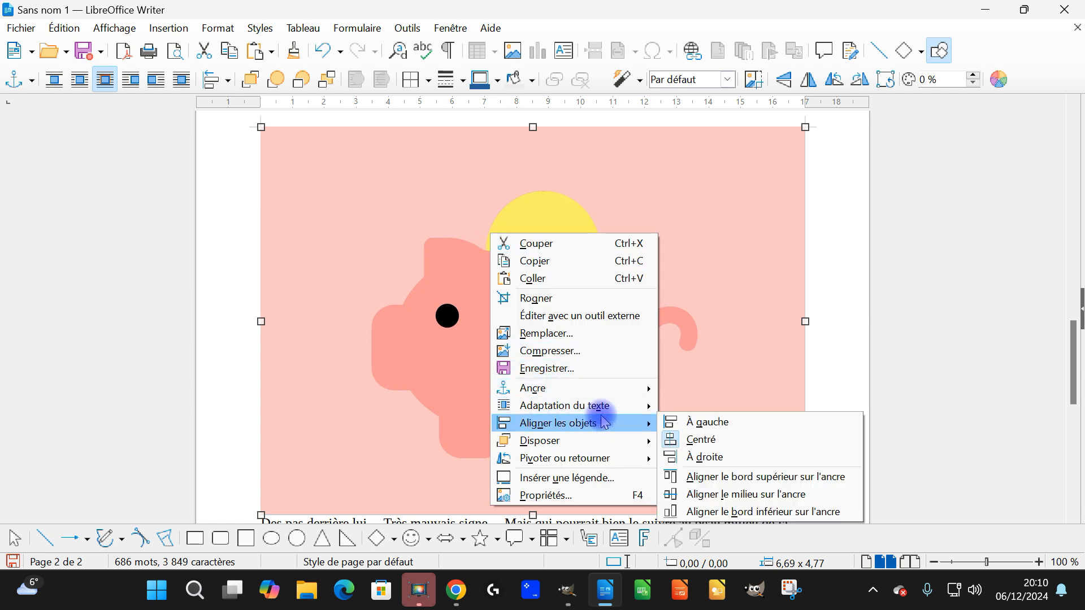
{"action": "mouse_move", "coordinate": [606, 412]}
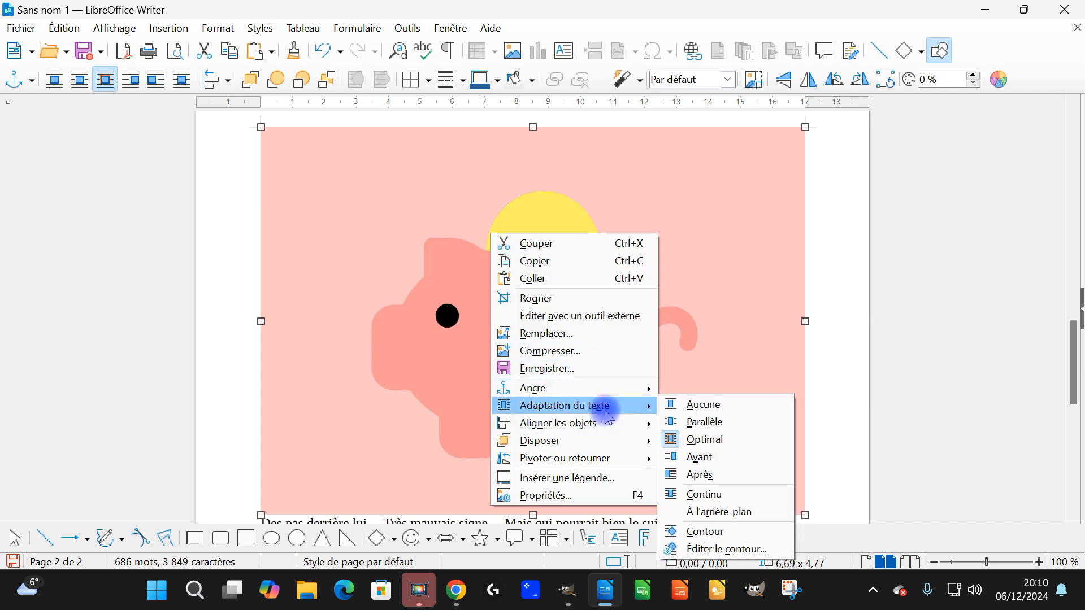
{"action": "left_click", "coordinate": [741, 533]}
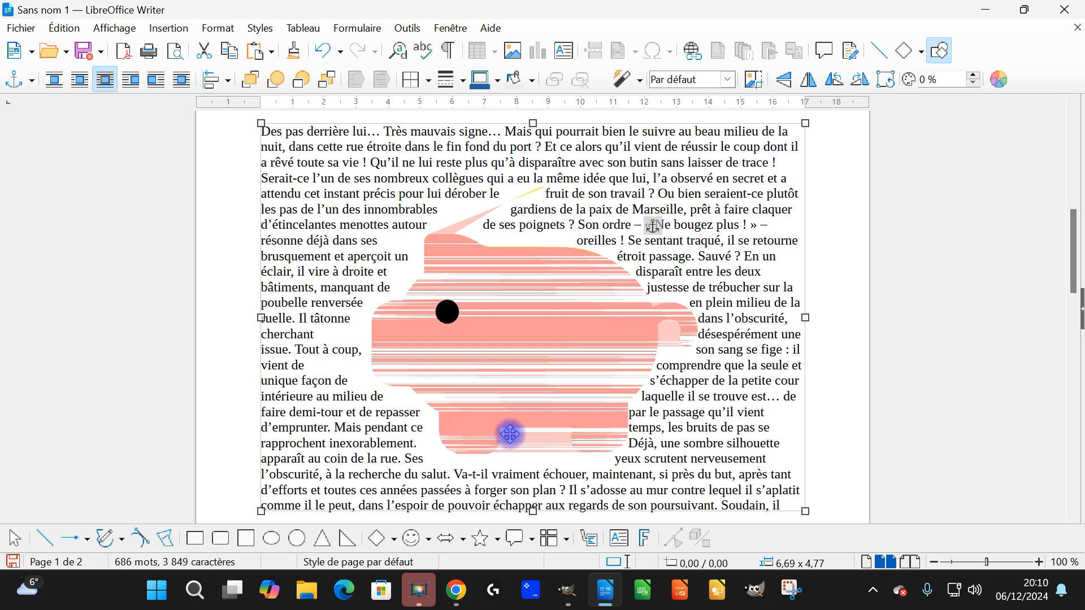
{"action": "left_click", "coordinate": [335, 52]}
- Open the contour editor for the piggy bank and create a new contour by picking the light pink background with the pipette
{"action": "right_click", "coordinate": [530, 278]}
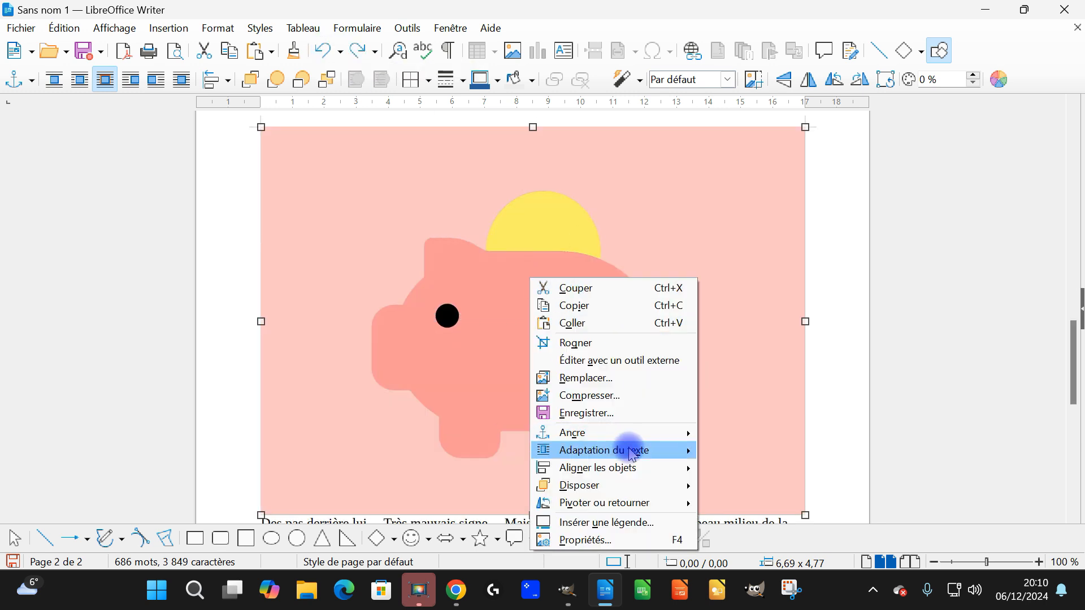
{"action": "mouse_move", "coordinate": [613, 450]}
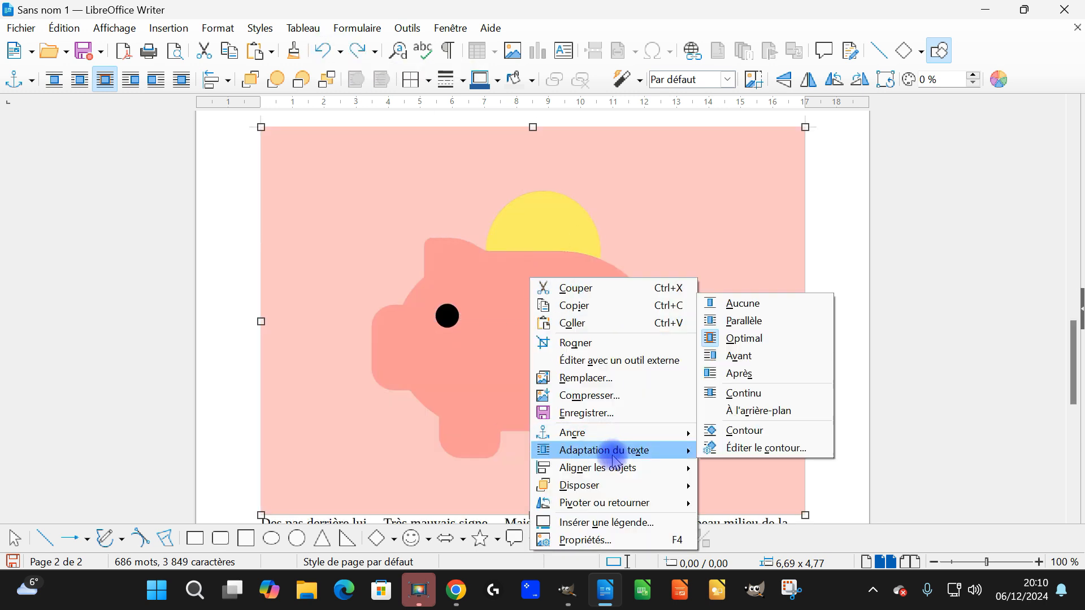
{"action": "left_click", "coordinate": [774, 455]}
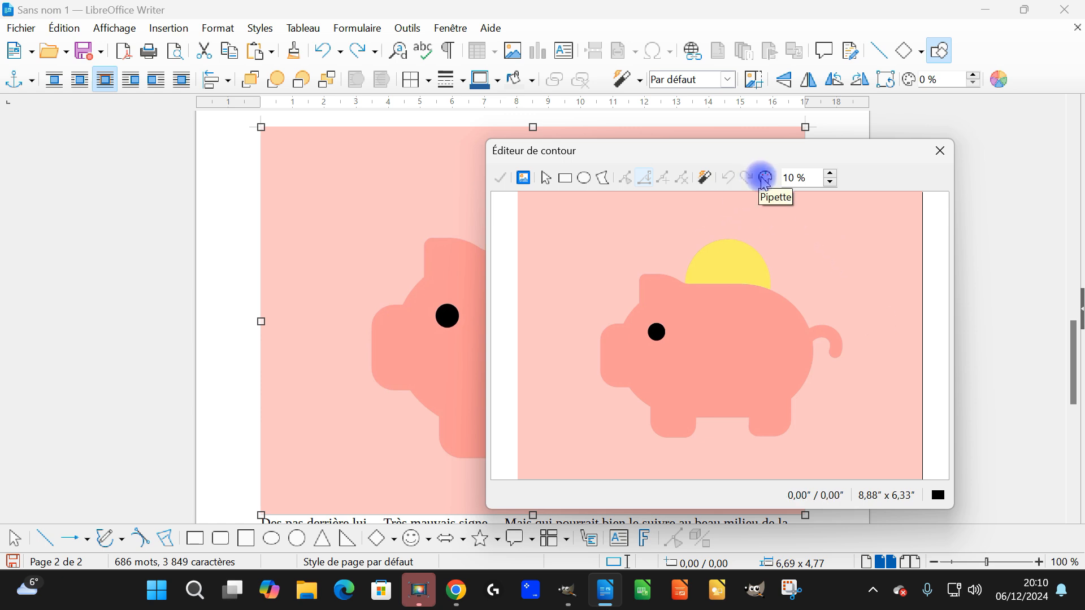
{"action": "left_click", "coordinate": [764, 178]}
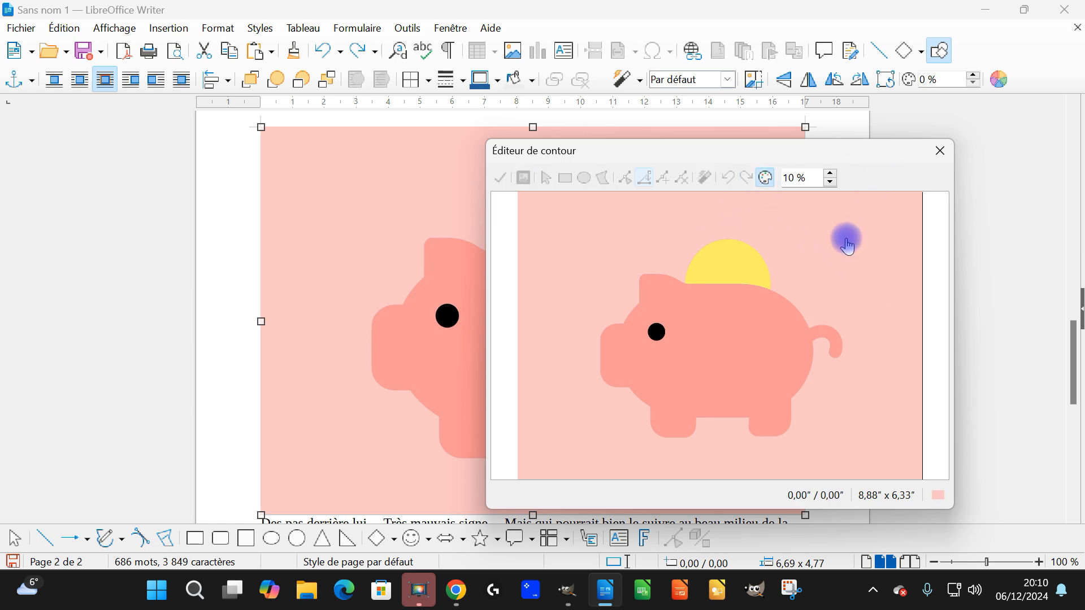
{"action": "left_click", "coordinate": [814, 249]}
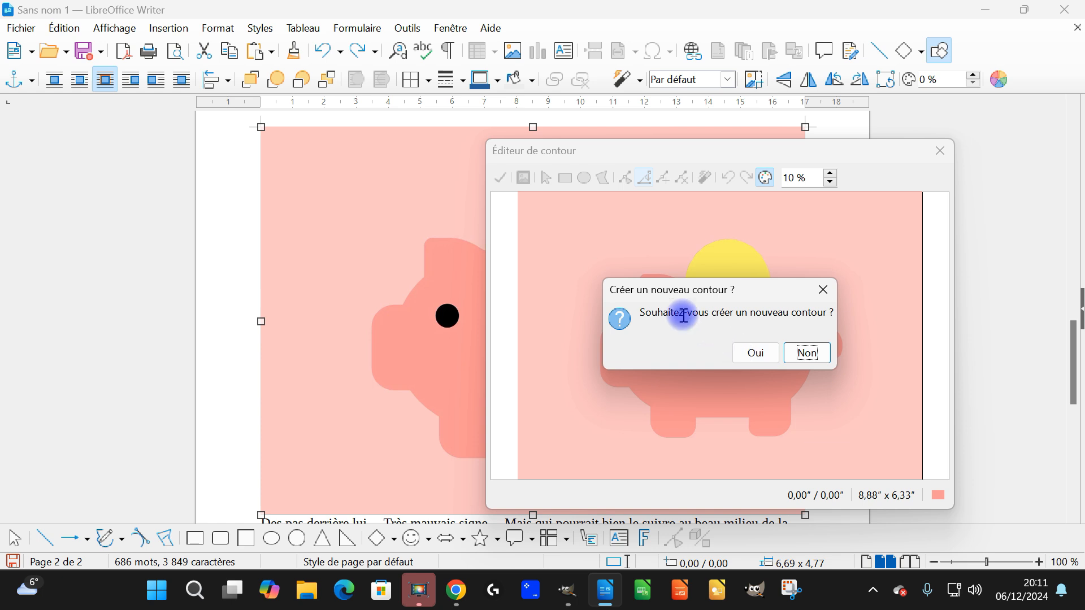
{"action": "left_click", "coordinate": [758, 354]}
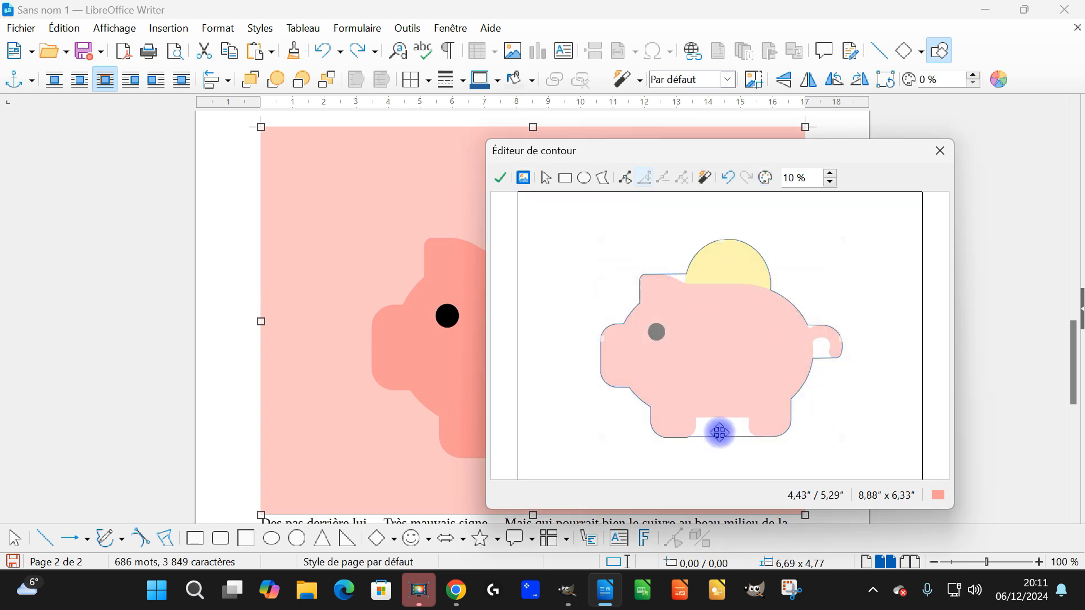
- Try moving the contour point above the coin in point-editing mode, and return it to the coin's edge
{"action": "left_click", "coordinate": [624, 177]}
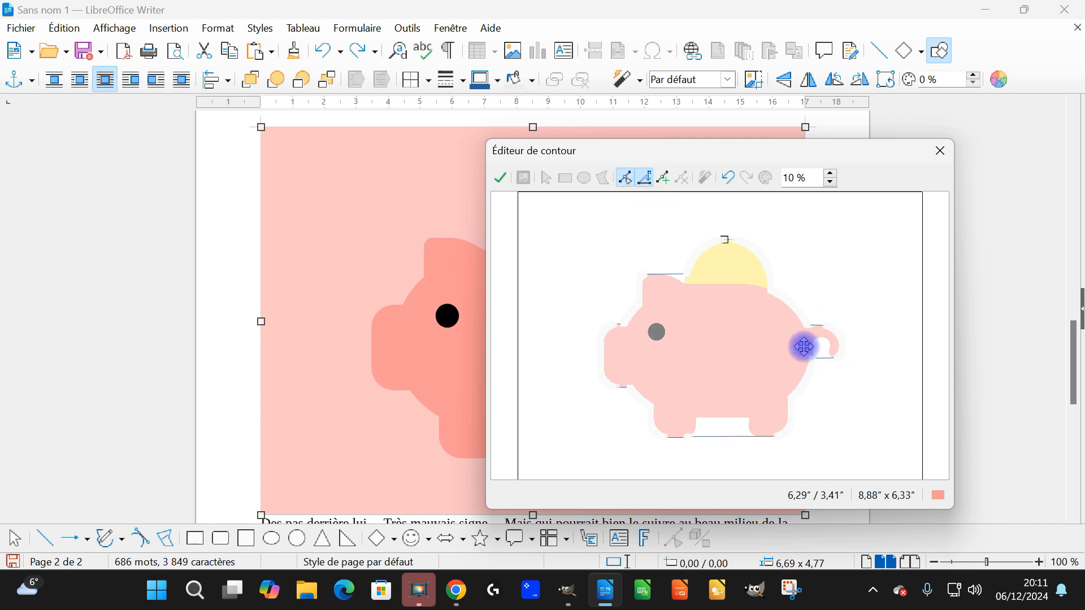
{"action": "left_click_drag", "start_coordinate": [728, 240], "coordinate": [743, 222]}
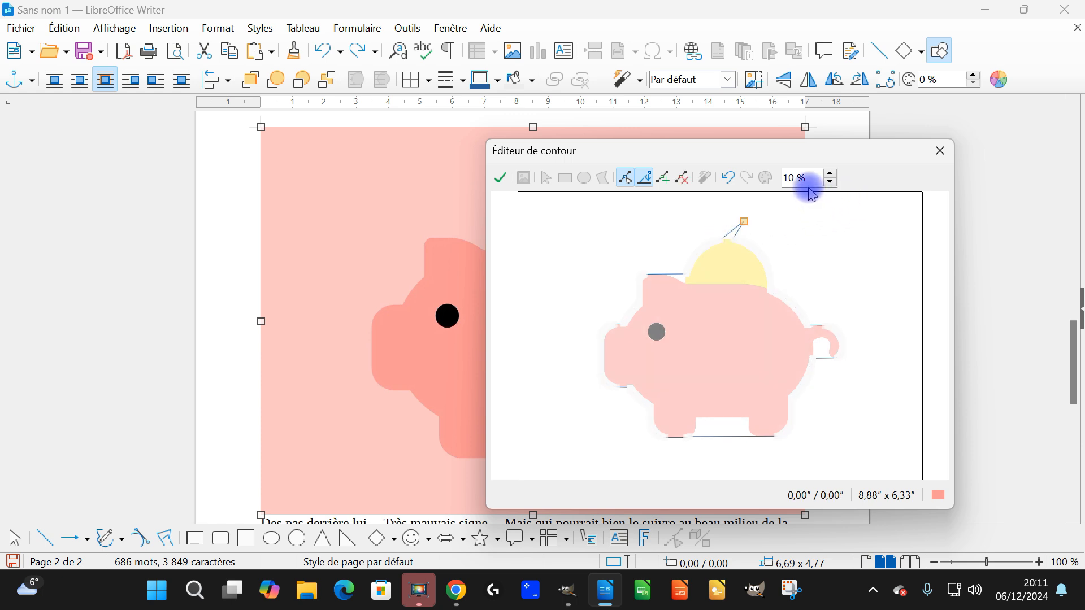
{"action": "key", "text": "ctrl+z"}
{"action": "left_click", "coordinate": [728, 180]}
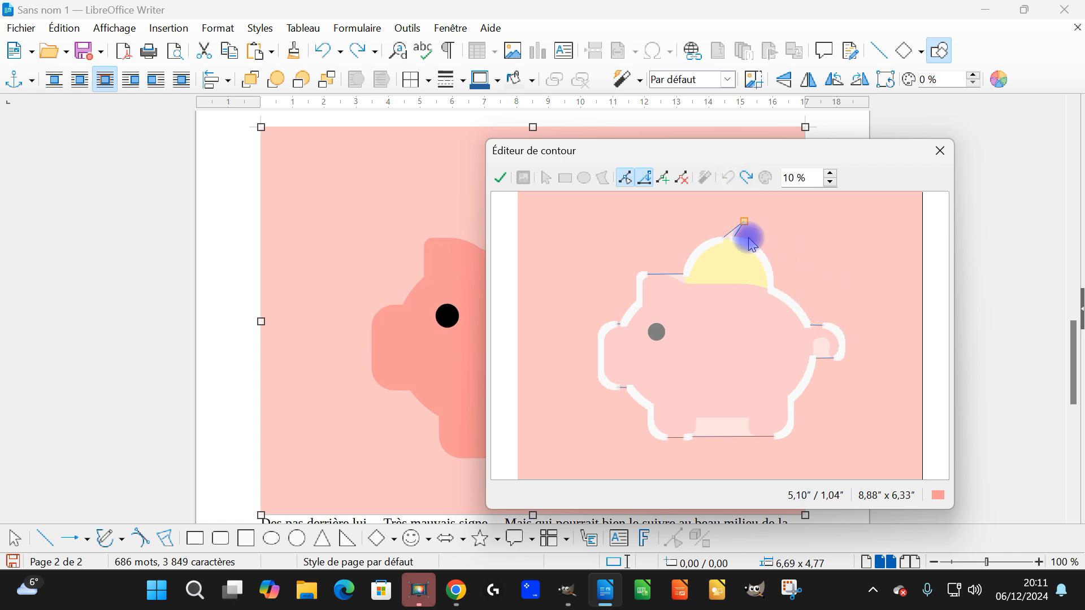
{"action": "left_click_drag", "start_coordinate": [747, 229], "coordinate": [730, 237]}
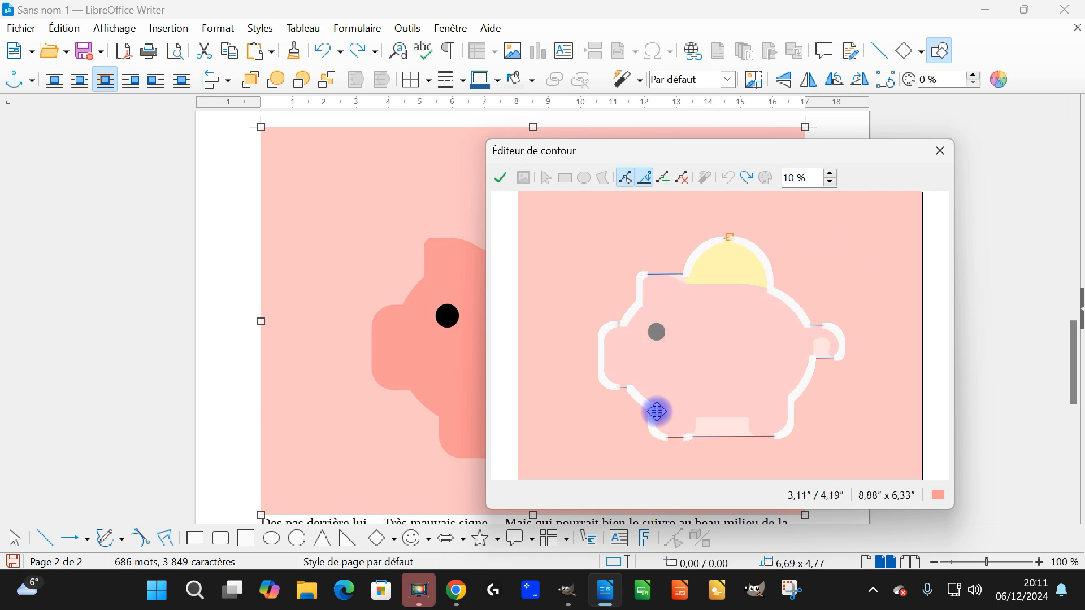
- Apply the contour to the piggy bank picture and close the contour editor
{"action": "left_click", "coordinate": [500, 179]}
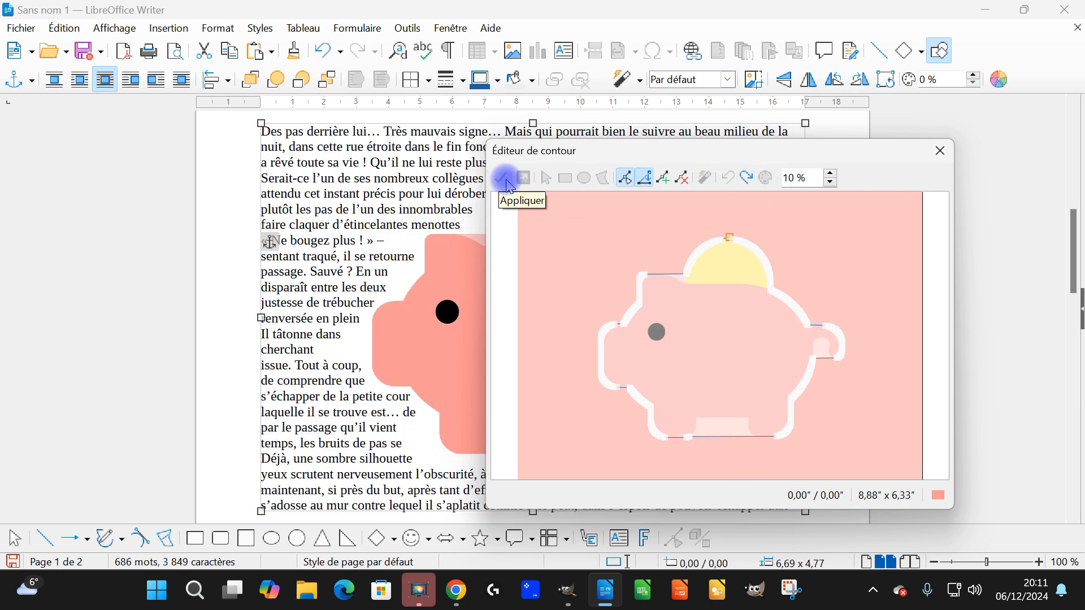
{"action": "left_click", "coordinate": [939, 152]}
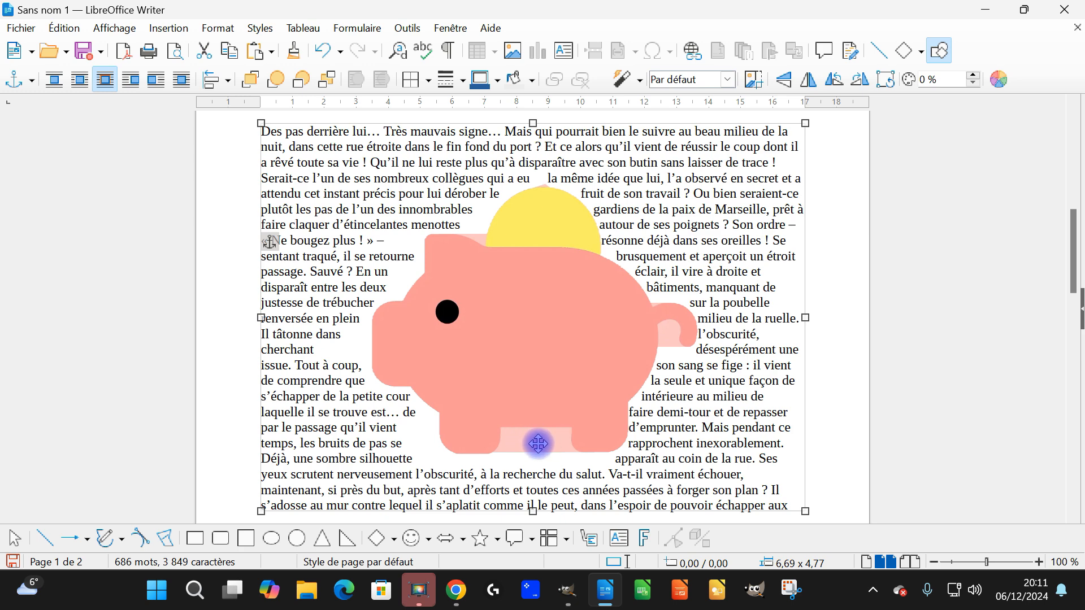
- Crop the piggy bank picture close around the pig on all sides, to about 4.33 x 3.47 inches
{"action": "right_click", "coordinate": [541, 292]}
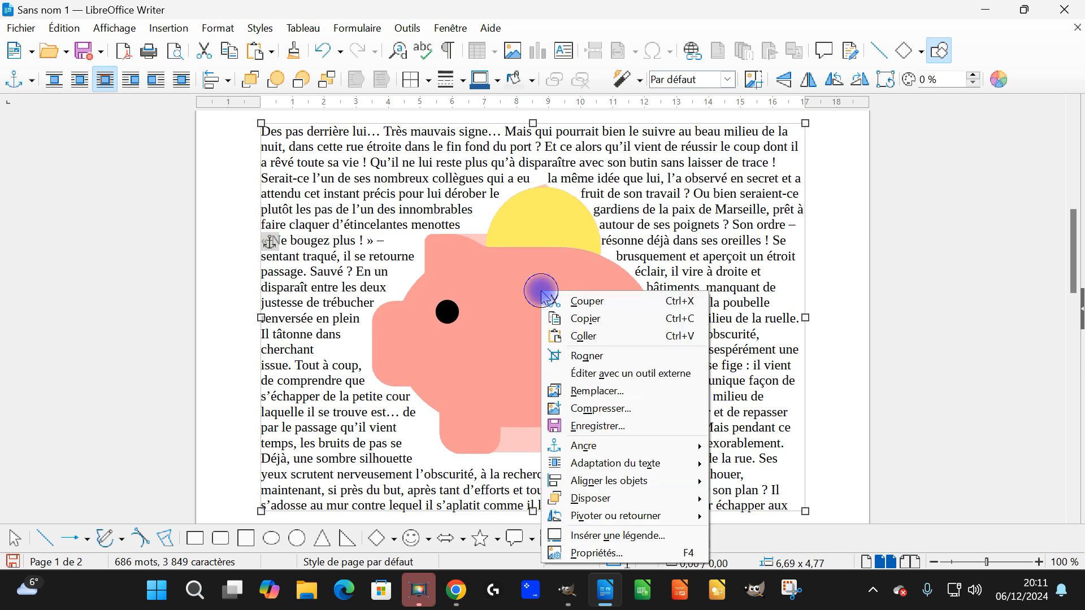
{"action": "left_click", "coordinate": [653, 356]}
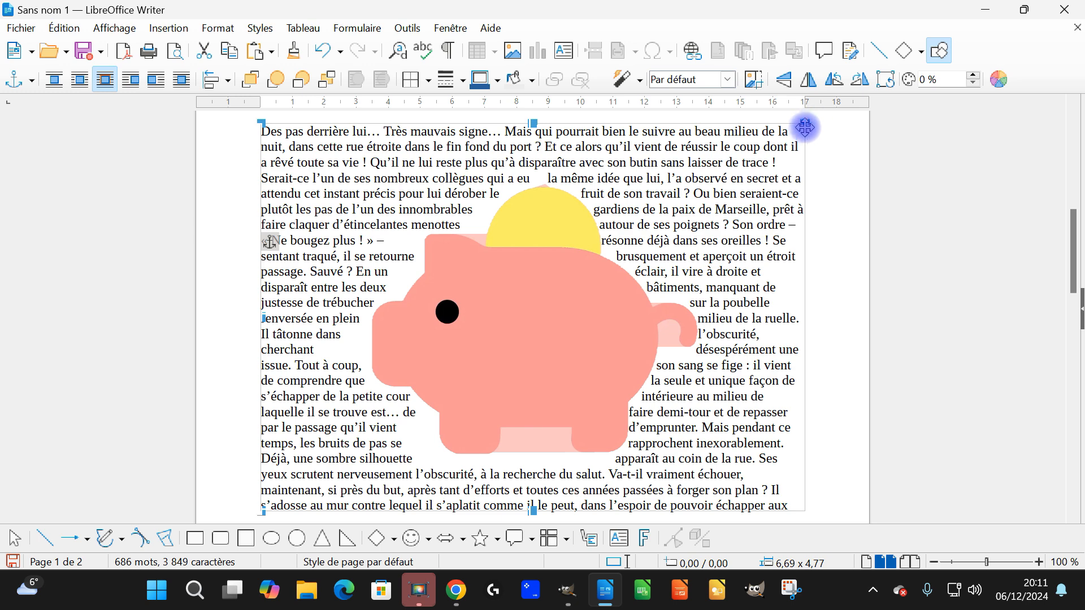
{"action": "left_click_drag", "start_coordinate": [804, 123], "coordinate": [713, 179]}
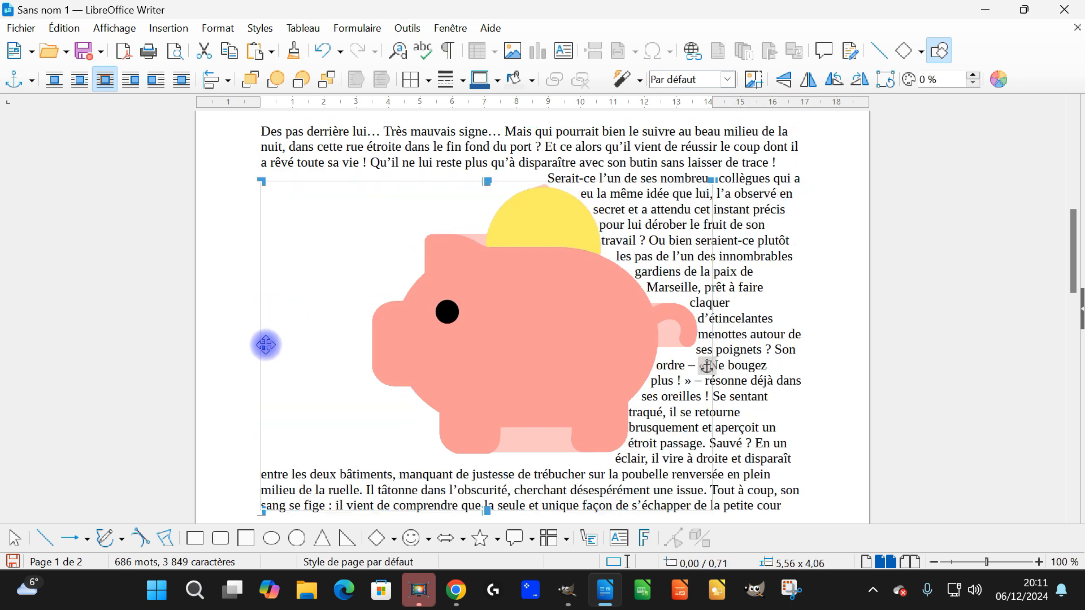
{"action": "left_click_drag", "start_coordinate": [264, 347], "coordinate": [361, 332]}
{"action": "left_click_drag", "start_coordinate": [536, 511], "coordinate": [537, 463]}
{"action": "left_click", "coordinate": [809, 315]}
{"action": "left_click", "coordinate": [624, 361]}
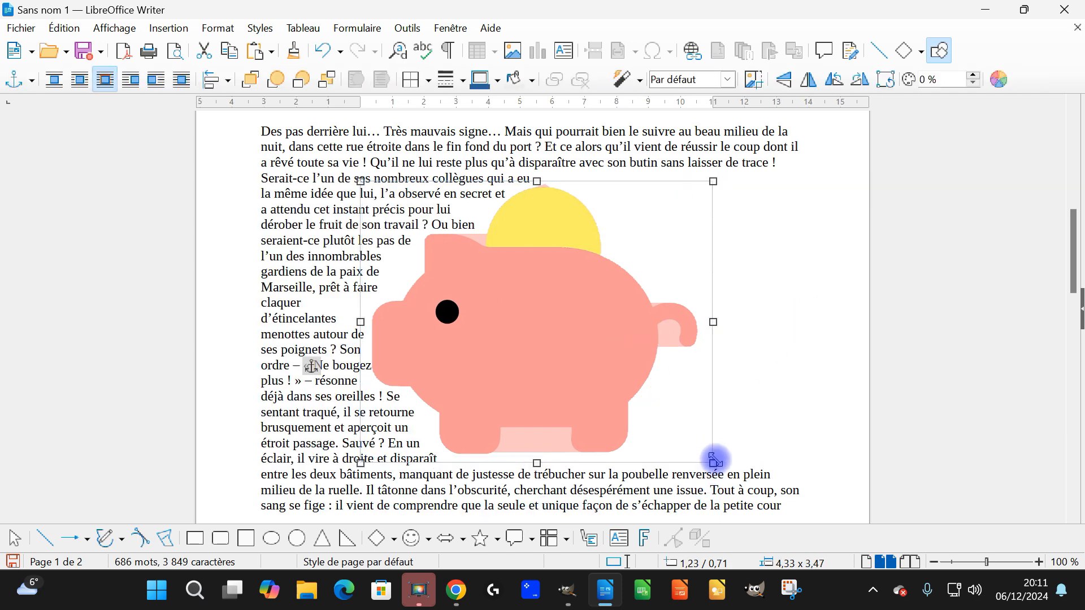
- Scale the piggy bank picture down to about 2.29 x 1.83 inches and move it to the right side of the filler text
{"action": "left_click_drag", "start_coordinate": [711, 462], "coordinate": [547, 330]}
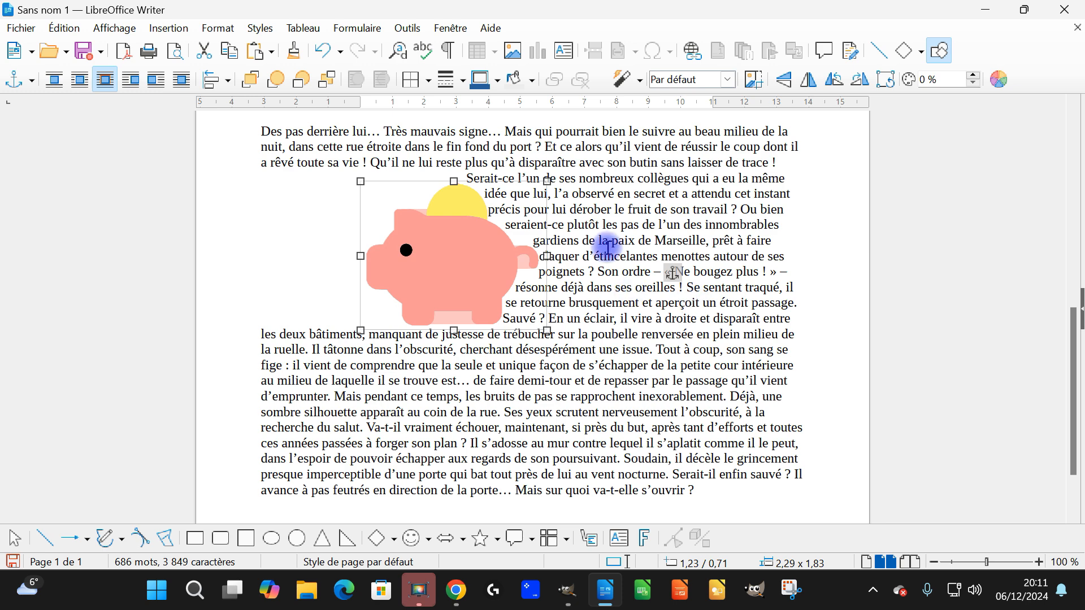
{"action": "left_click_drag", "start_coordinate": [444, 241], "coordinate": [756, 252]}
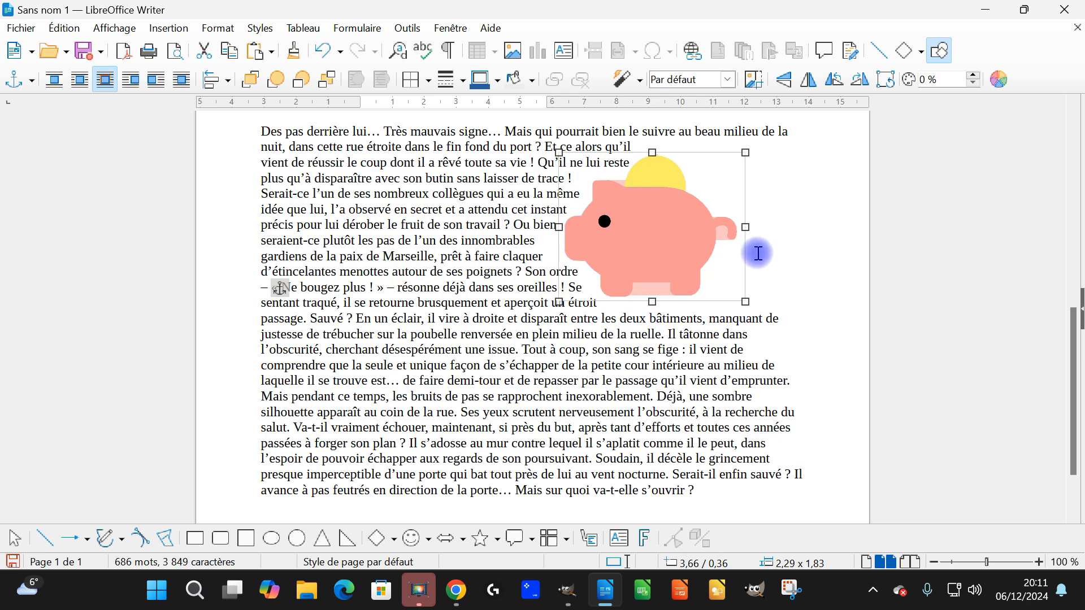
- Add an empty paragraph after the last line of the filler text
{"action": "scroll", "coordinate": [752, 257], "scroll_direction": "down", "scroll_amount": 2}
{"action": "left_click", "coordinate": [715, 408]}
{"action": "key", "text": "Return"}
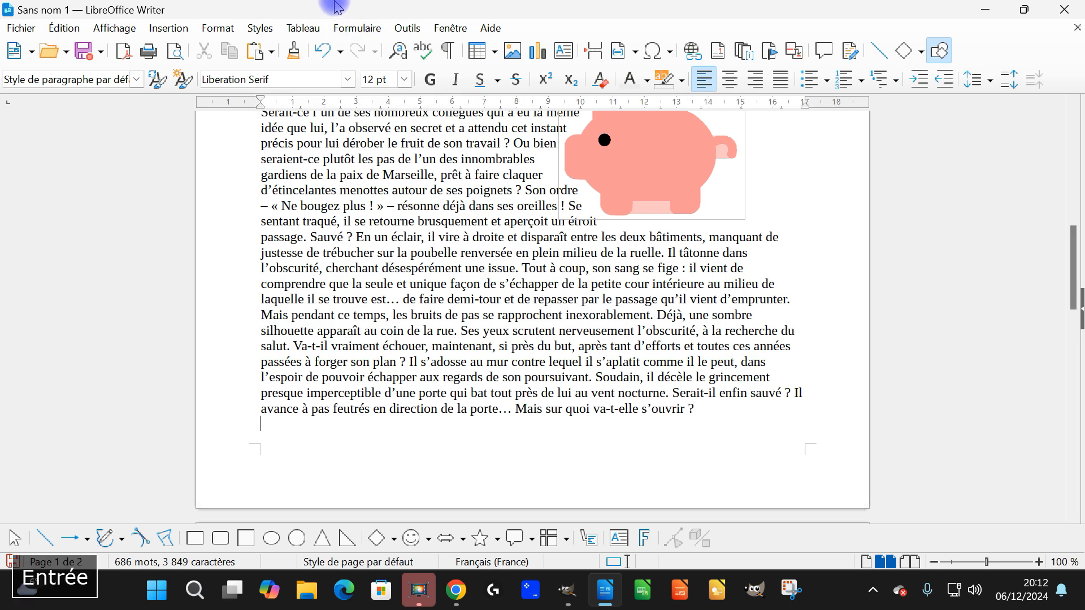
- Switch to the Chrome browser and copy the basset dog photo from its Pixabay page
{"action": "left_click", "coordinate": [456, 590]}
{"action": "left_click", "coordinate": [719, 8]}
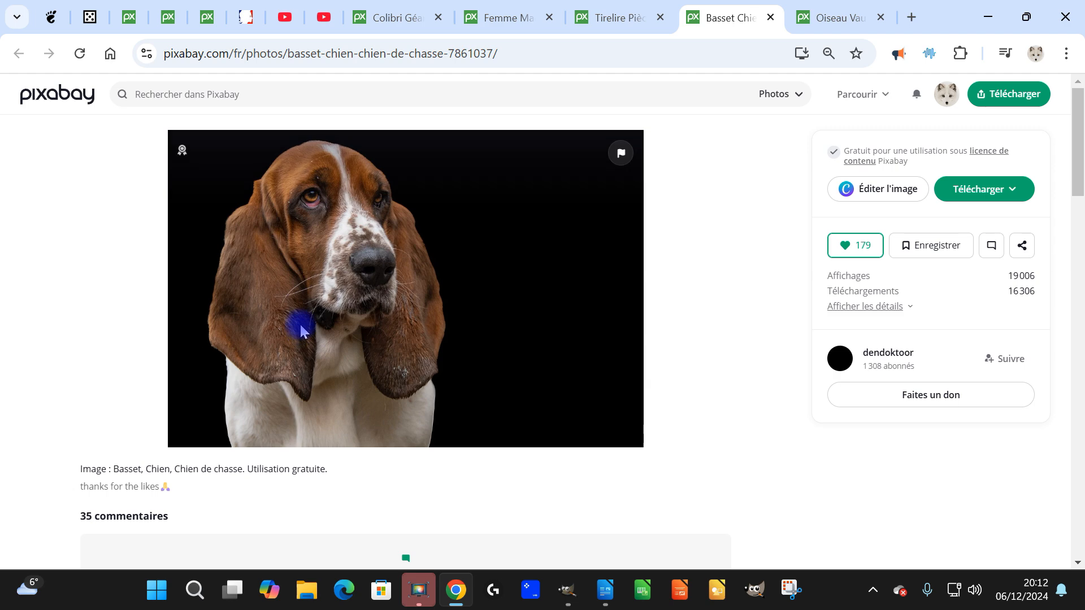
{"action": "left_click", "coordinate": [832, 13]}
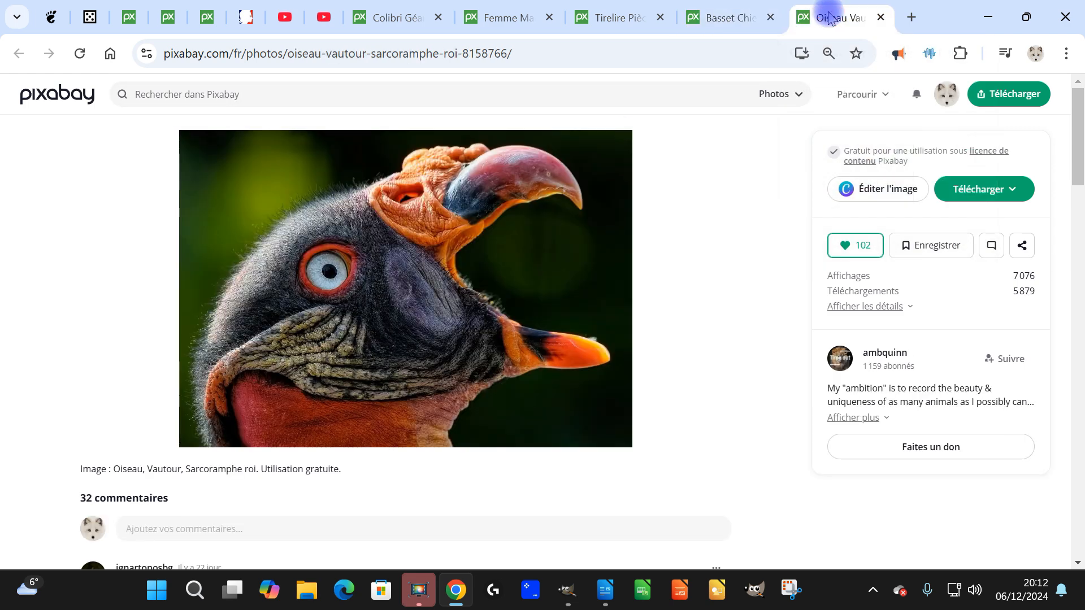
{"action": "left_click", "coordinate": [723, 17]}
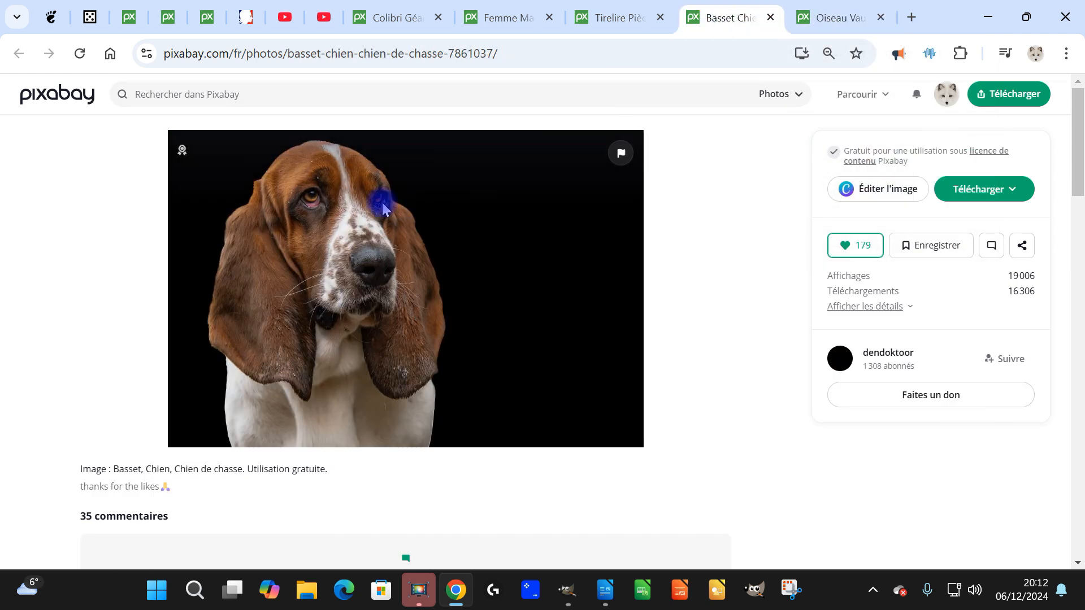
{"action": "right_click", "coordinate": [336, 217]}
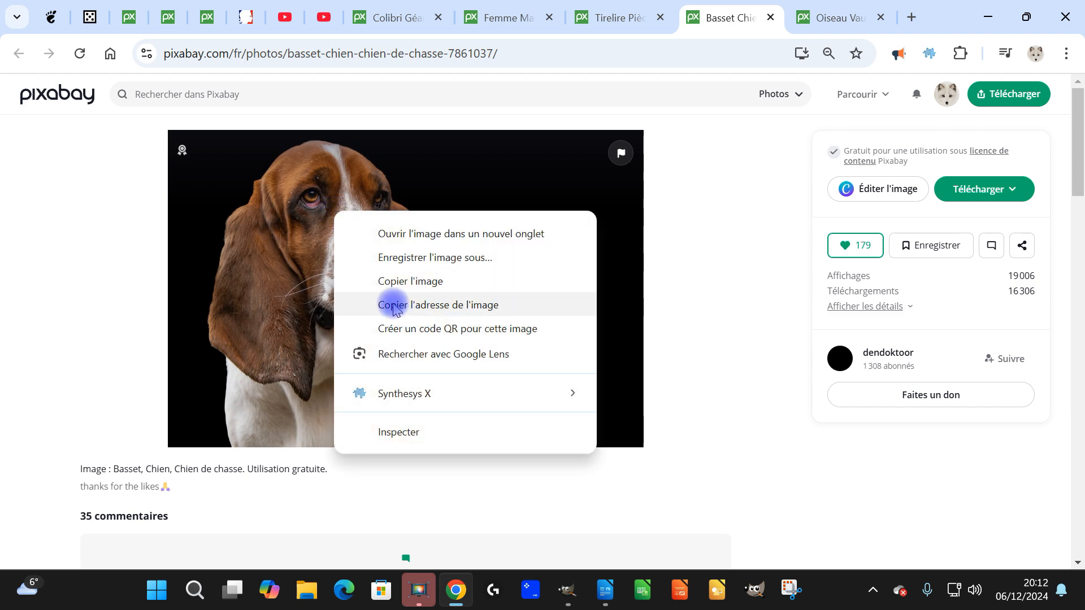
{"action": "left_click", "coordinate": [393, 285]}
- Return to LibreOffice Writer and paste the copied basset photo into the empty paragraph
{"action": "left_click", "coordinate": [567, 590]}
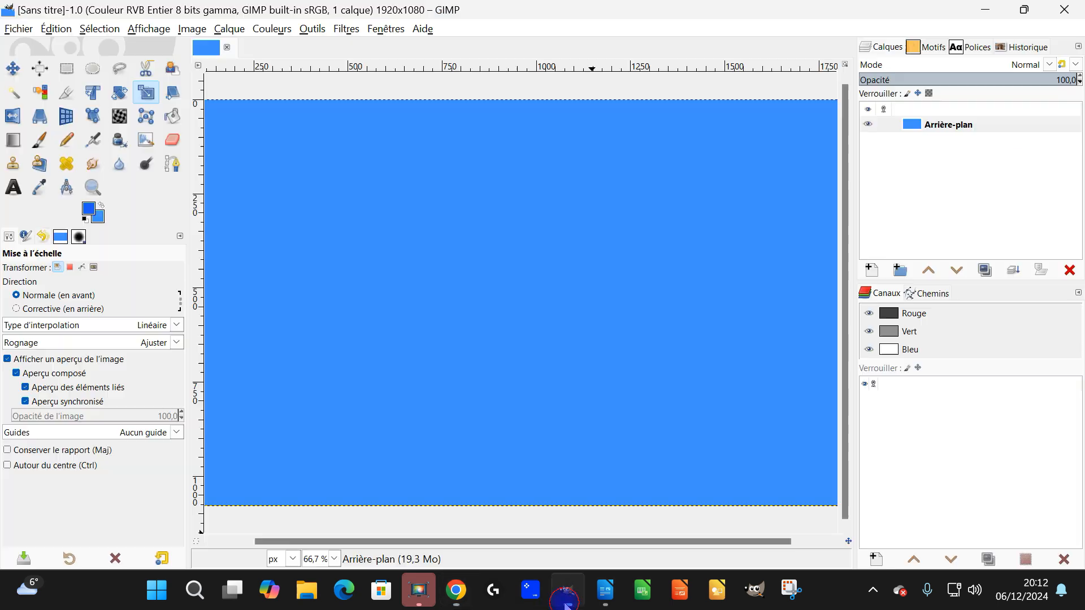
{"action": "left_click", "coordinate": [605, 590]}
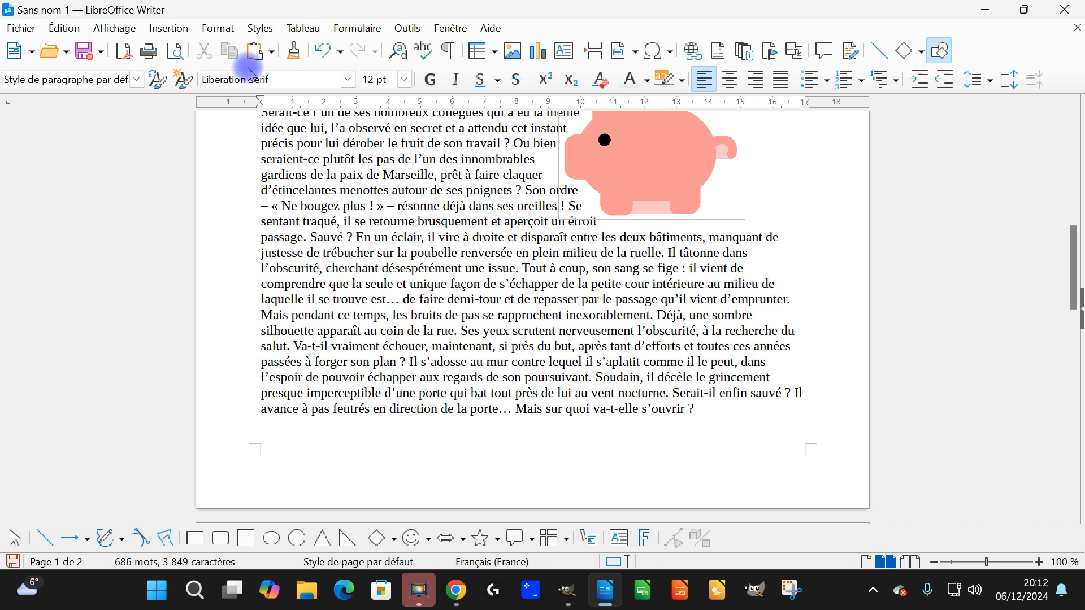
{"action": "left_click", "coordinate": [260, 52]}
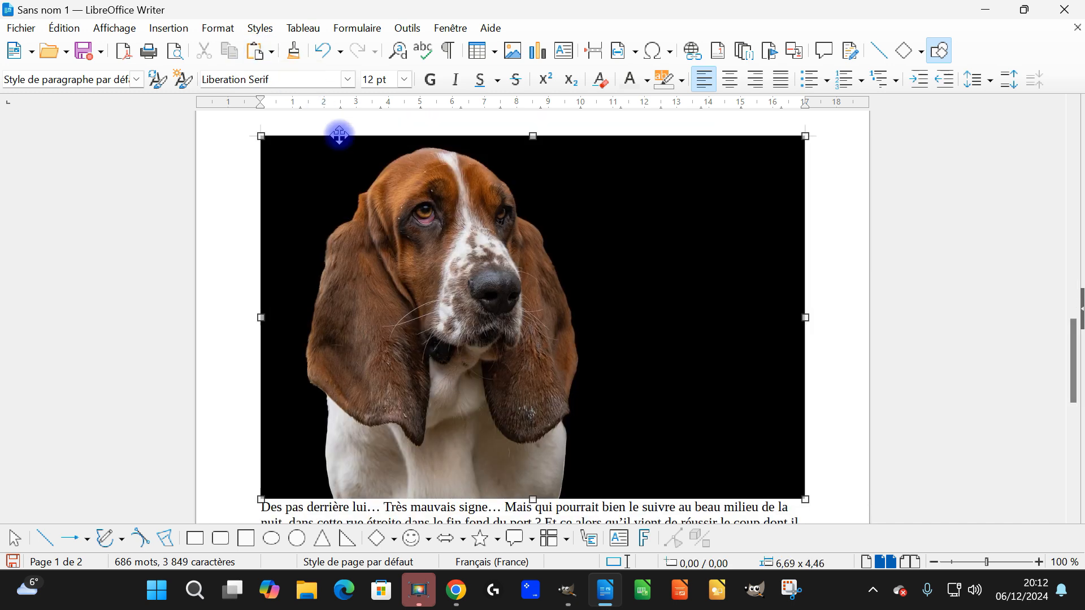
- Apply the Contour text wrap to the basset photo
{"action": "right_click", "coordinate": [452, 243]}
{"action": "mouse_move", "coordinate": [559, 409]}
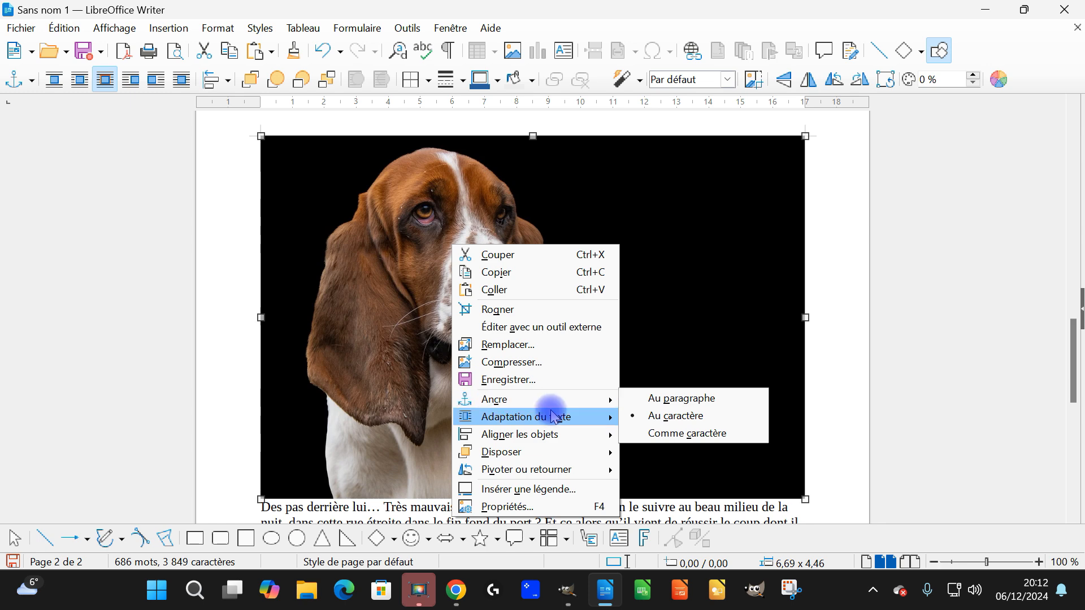
{"action": "left_click", "coordinate": [690, 398]}
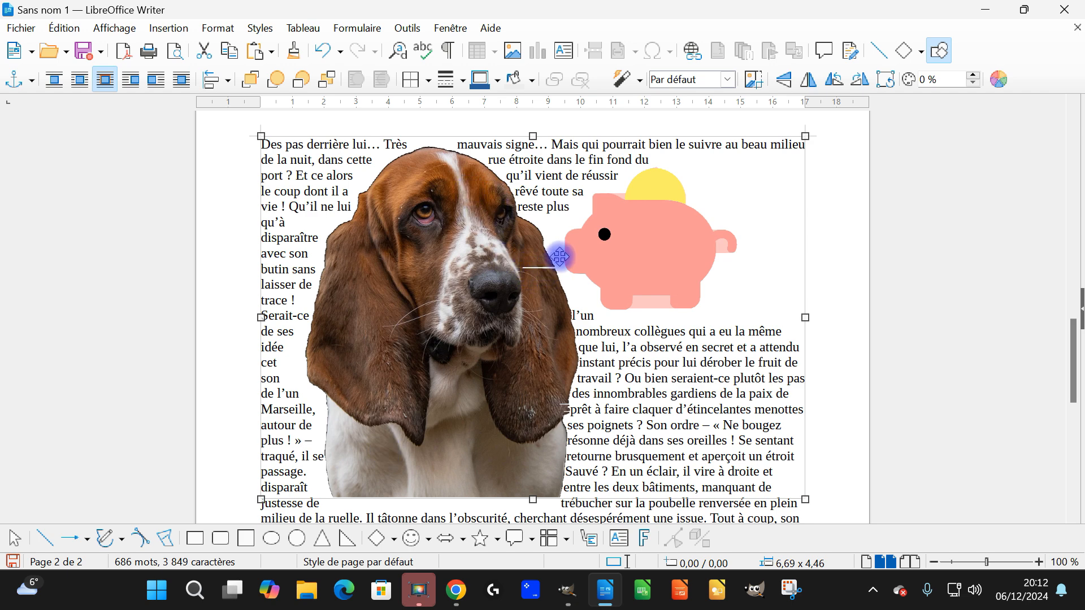
- In the contour editor, delete the stray contour points forming the line beside the basset's muzzle, apply the contour and close the editor
{"action": "scroll", "coordinate": [552, 274], "scroll_direction": "up", "scroll_amount": 8, "text": "ctrl"}
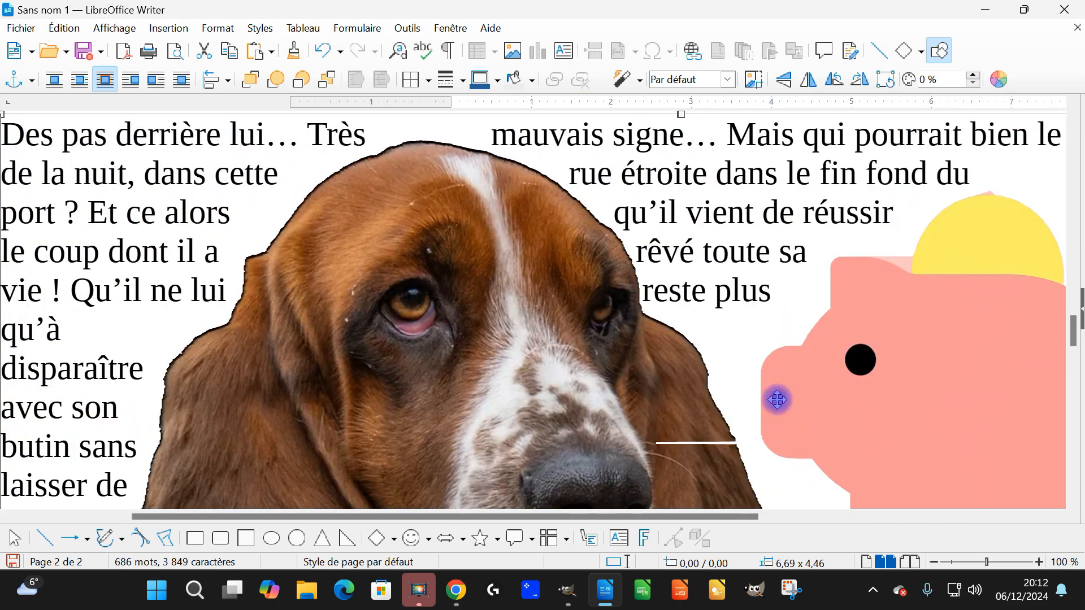
{"action": "scroll", "coordinate": [783, 395], "scroll_direction": "up", "scroll_amount": 3, "text": "ctrl"}
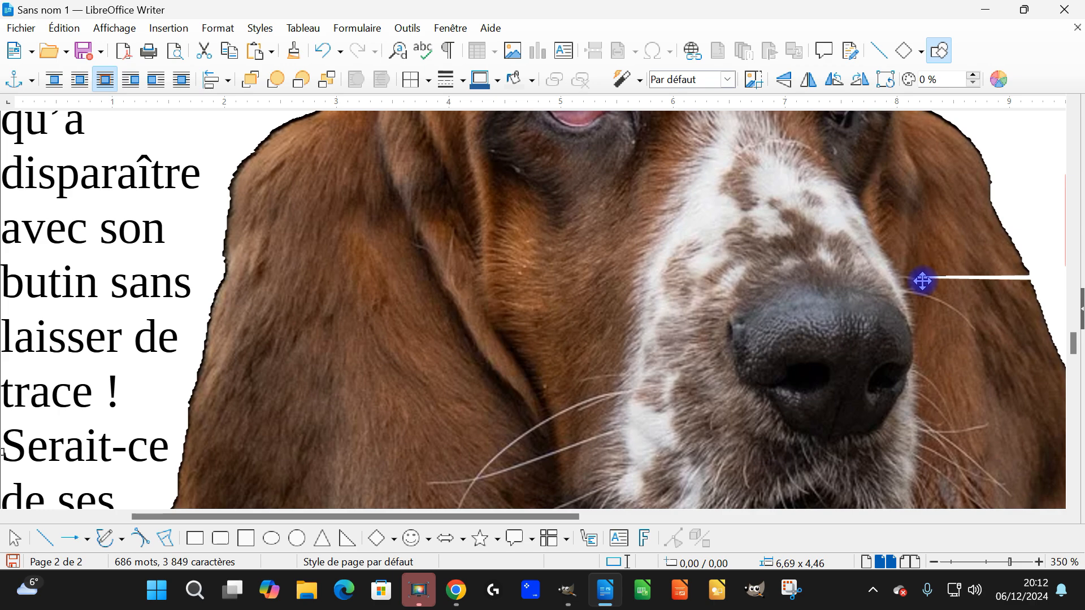
{"action": "right_click", "coordinate": [571, 195]}
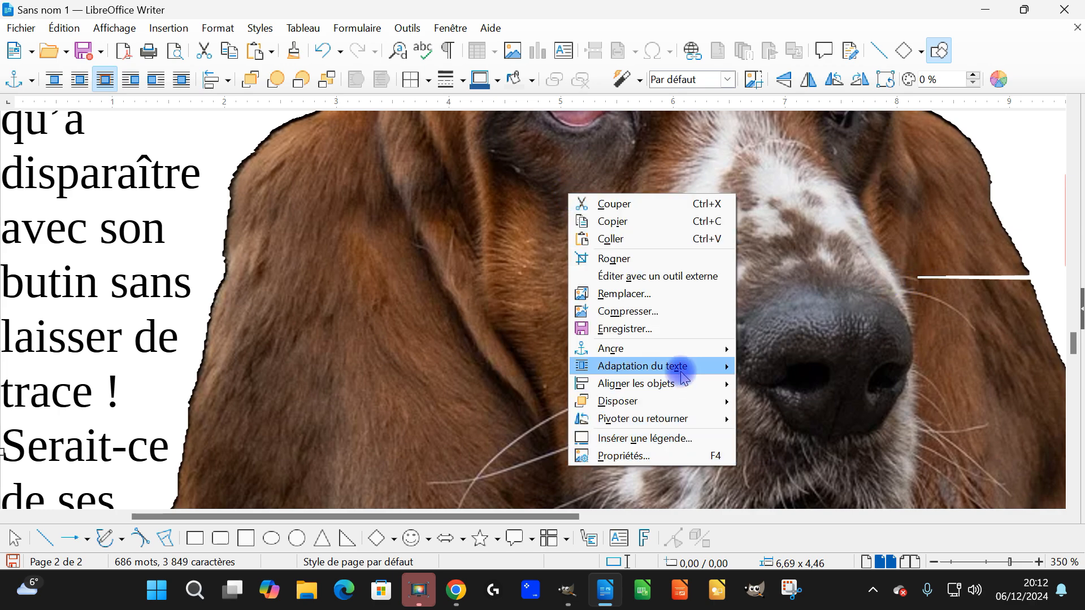
{"action": "mouse_move", "coordinate": [682, 384]}
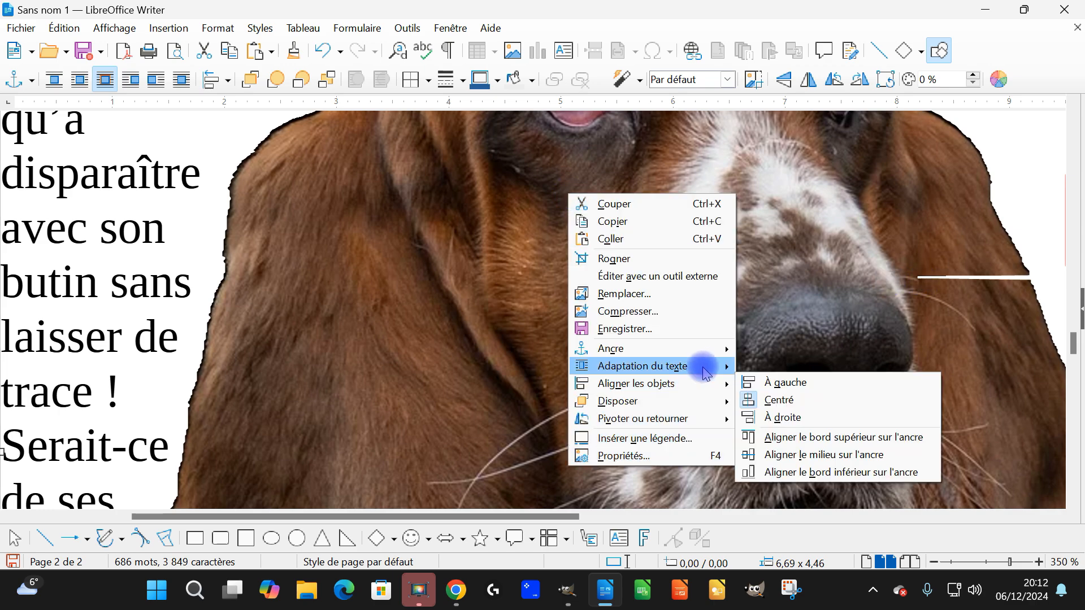
{"action": "mouse_move", "coordinate": [701, 366]}
{"action": "left_click", "coordinate": [815, 510]}
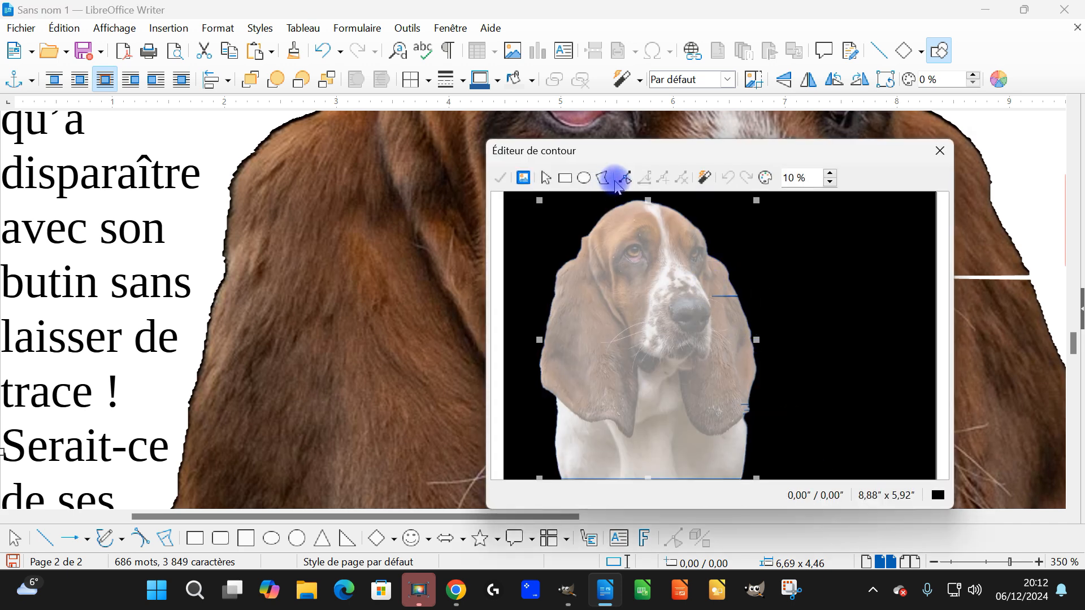
{"action": "left_click", "coordinate": [626, 180]}
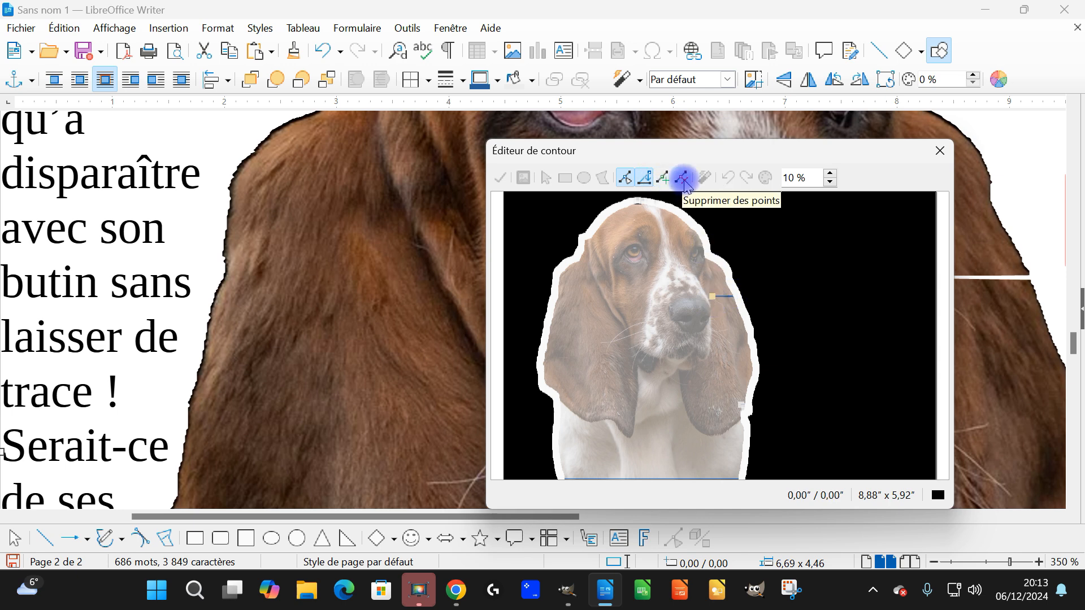
{"action": "left_click", "coordinate": [684, 178]}
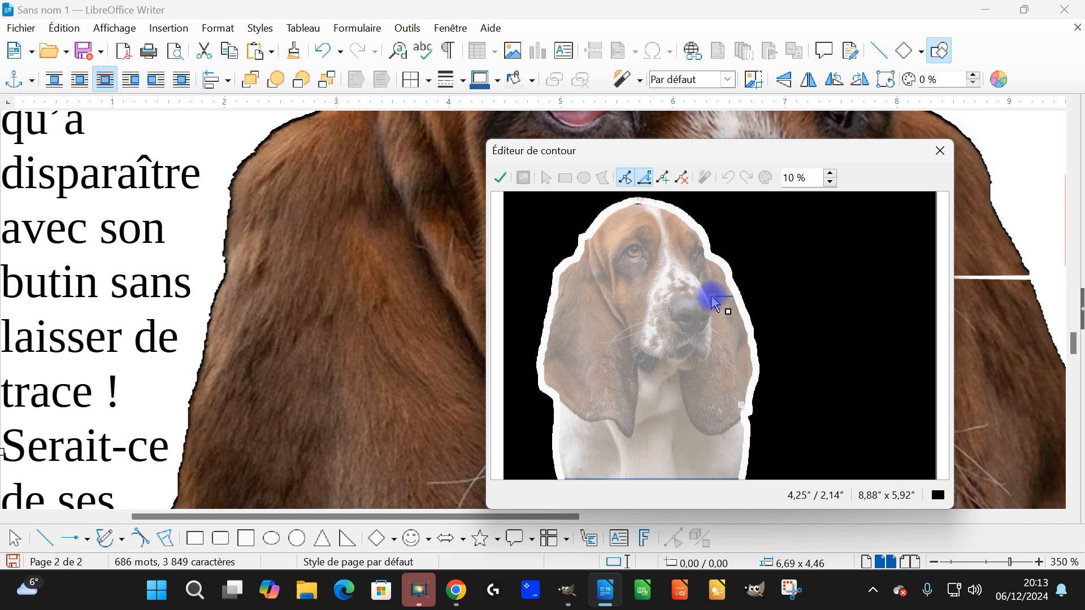
{"action": "left_click_drag", "start_coordinate": [713, 301], "coordinate": [723, 300]}
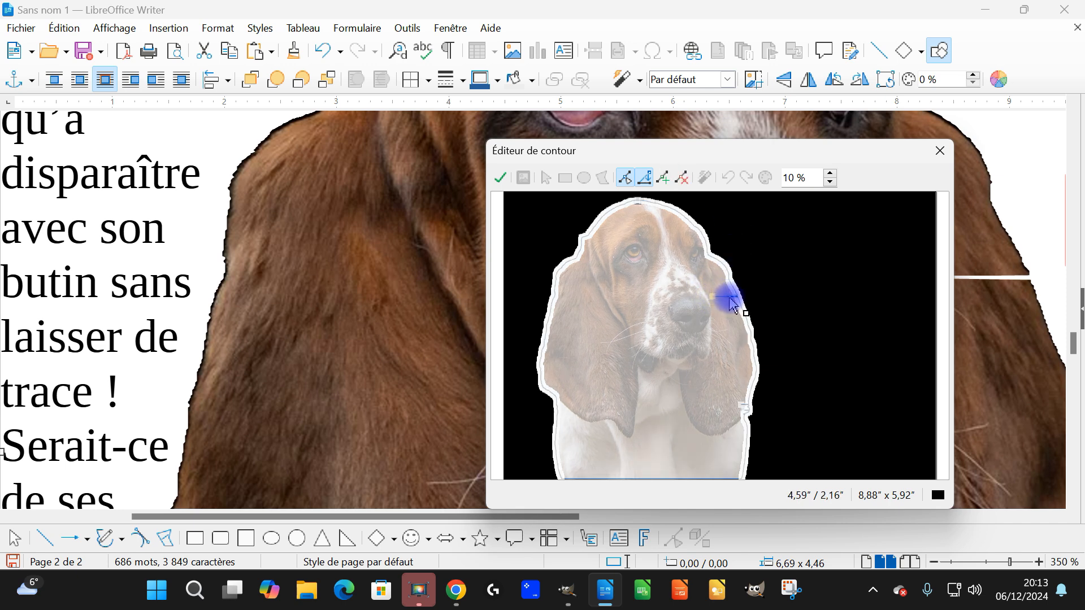
{"action": "left_click_drag", "start_coordinate": [735, 298], "coordinate": [736, 298]}
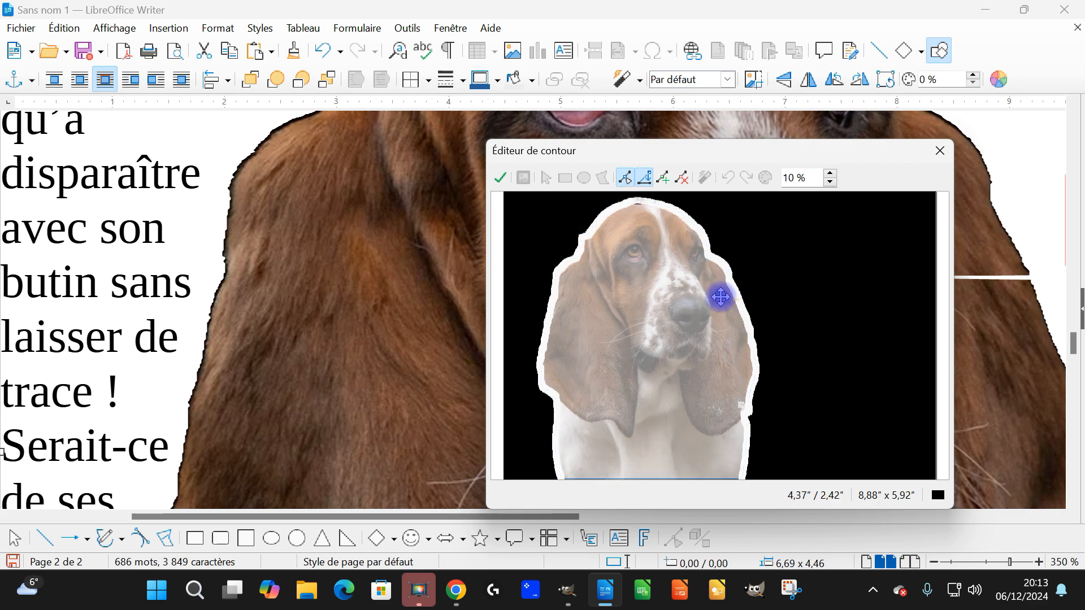
{"action": "left_click", "coordinate": [499, 179]}
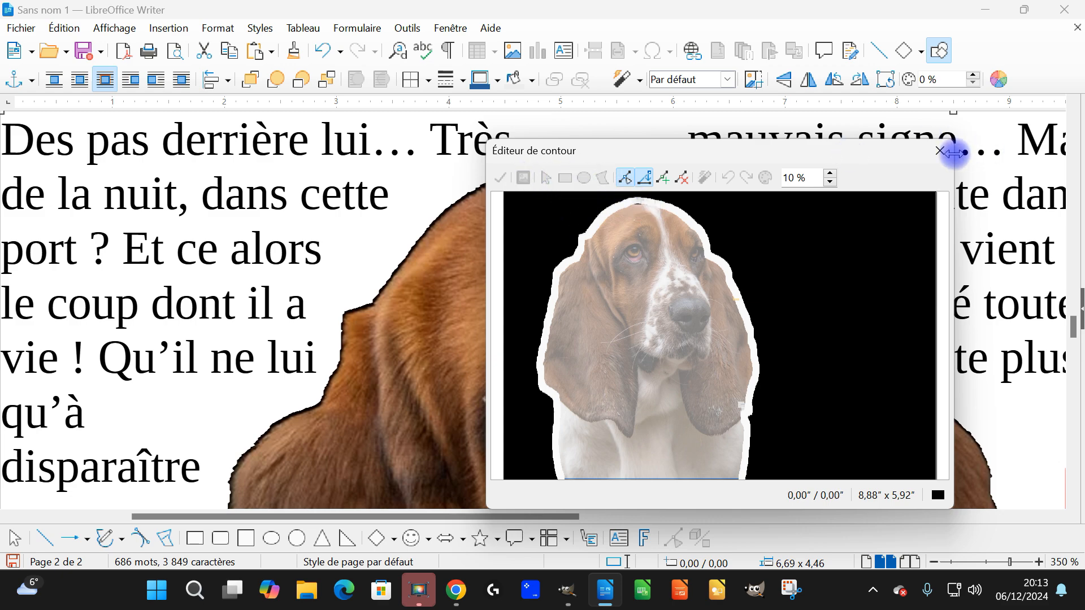
{"action": "left_click", "coordinate": [942, 153]}
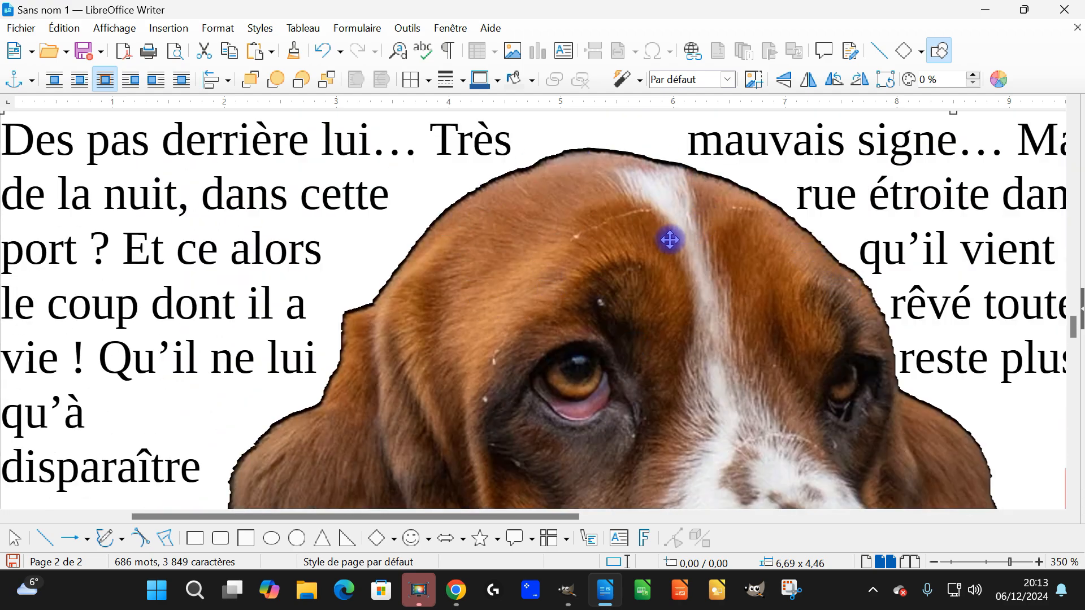
- Crop the basset photo to remove the empty background beside the dog, bringing both side edges close to its outline
{"action": "scroll", "coordinate": [669, 240], "scroll_direction": "down", "scroll_amount": 6}
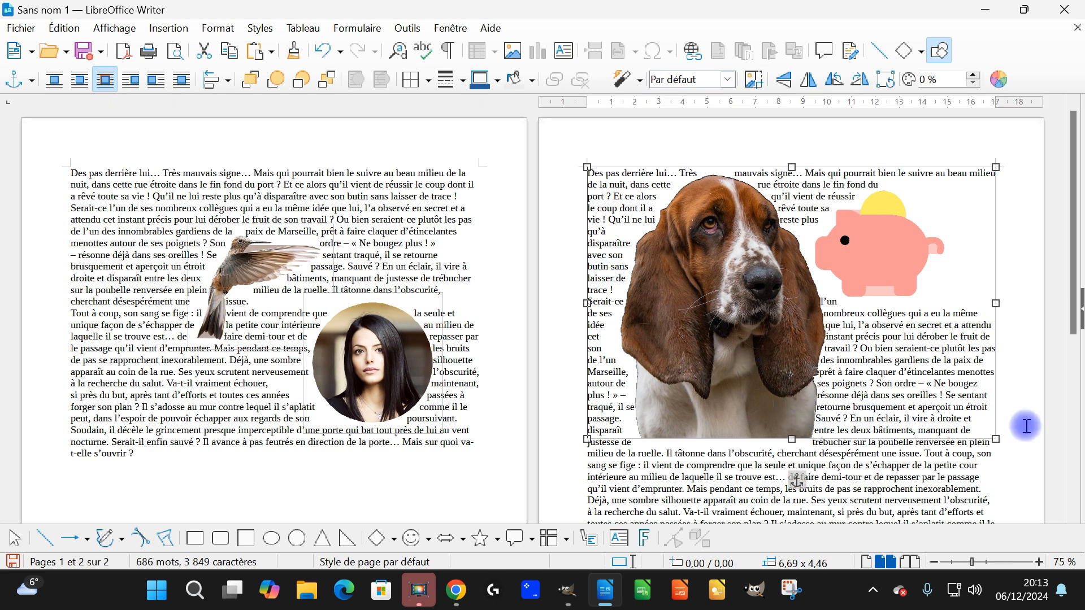
{"action": "right_click", "coordinate": [696, 250]}
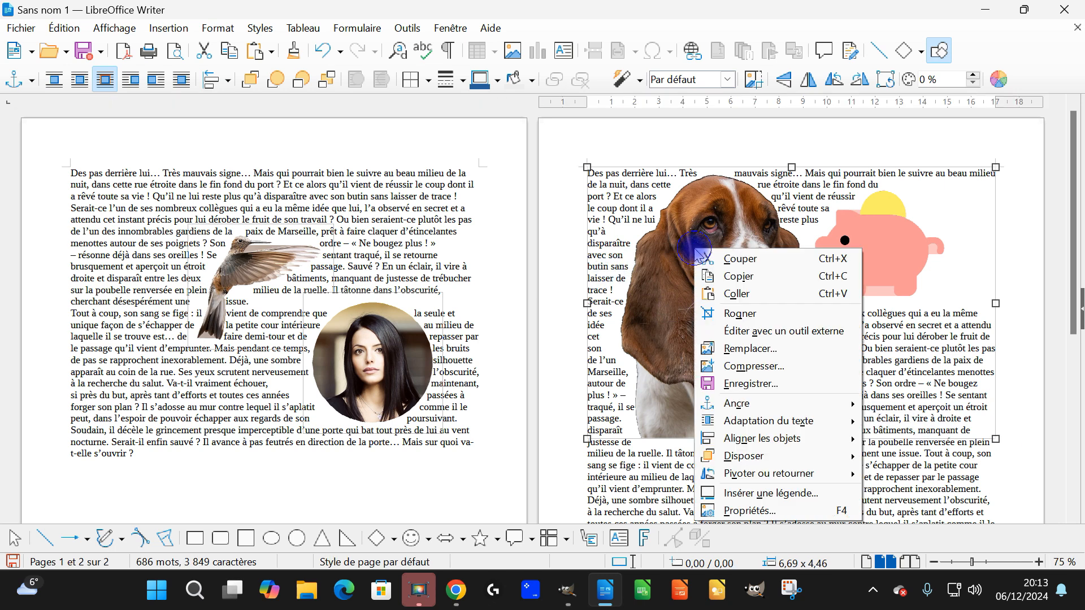
{"action": "left_click", "coordinate": [783, 316]}
{"action": "left_click_drag", "start_coordinate": [996, 167], "coordinate": [811, 171]}
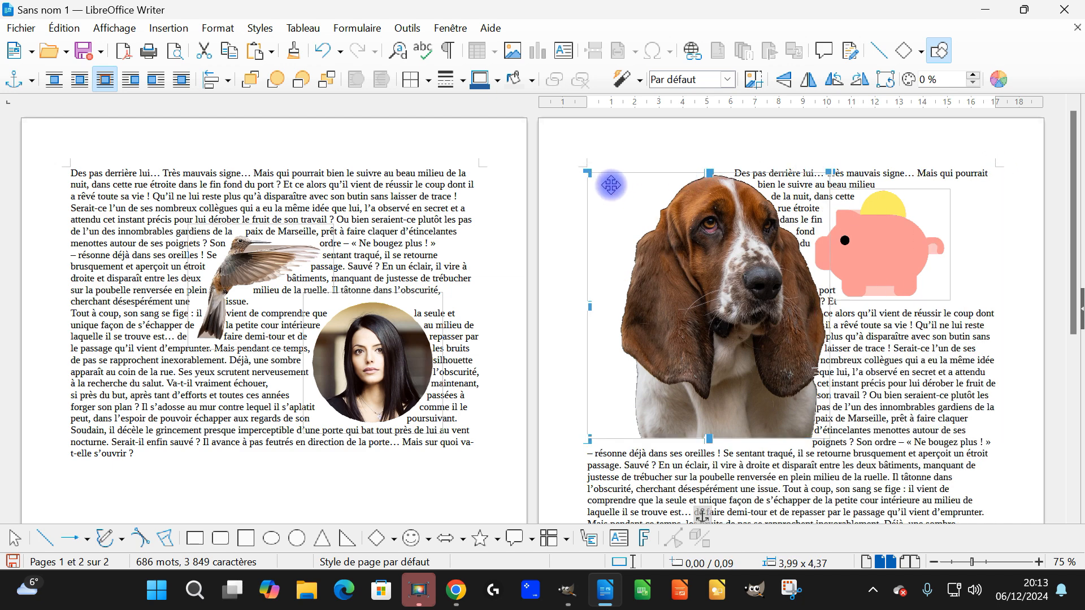
{"action": "left_click_drag", "start_coordinate": [589, 308], "coordinate": [616, 303]}
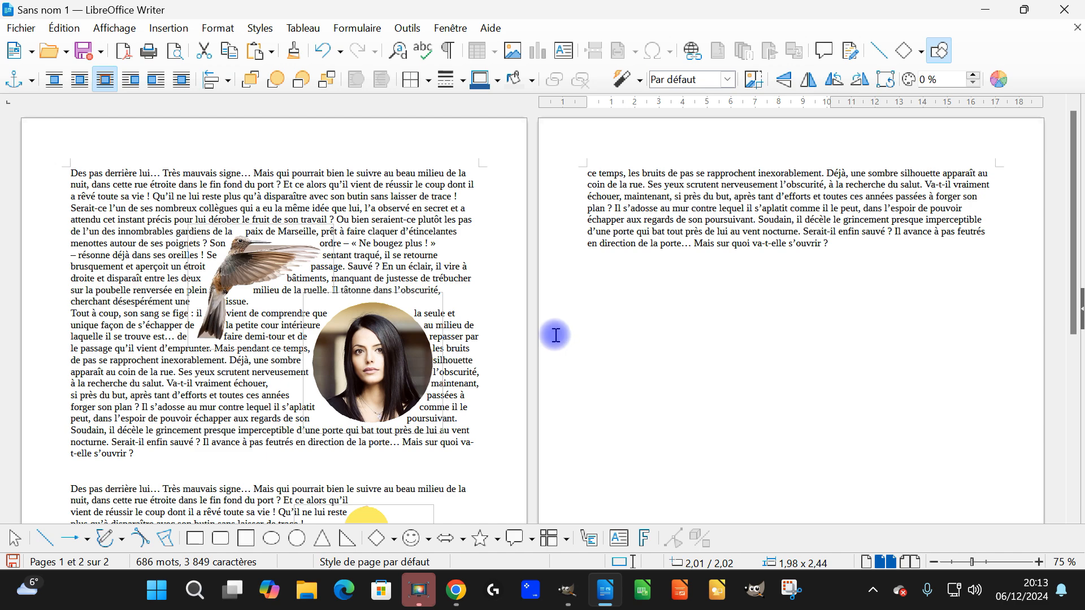
- Open the contour editor for the cropped basset photo and select the existing contour around the dog
{"action": "scroll", "coordinate": [557, 334], "scroll_direction": "down", "scroll_amount": 6}
{"action": "scroll", "coordinate": [787, 315], "scroll_direction": "up", "scroll_amount": 8}
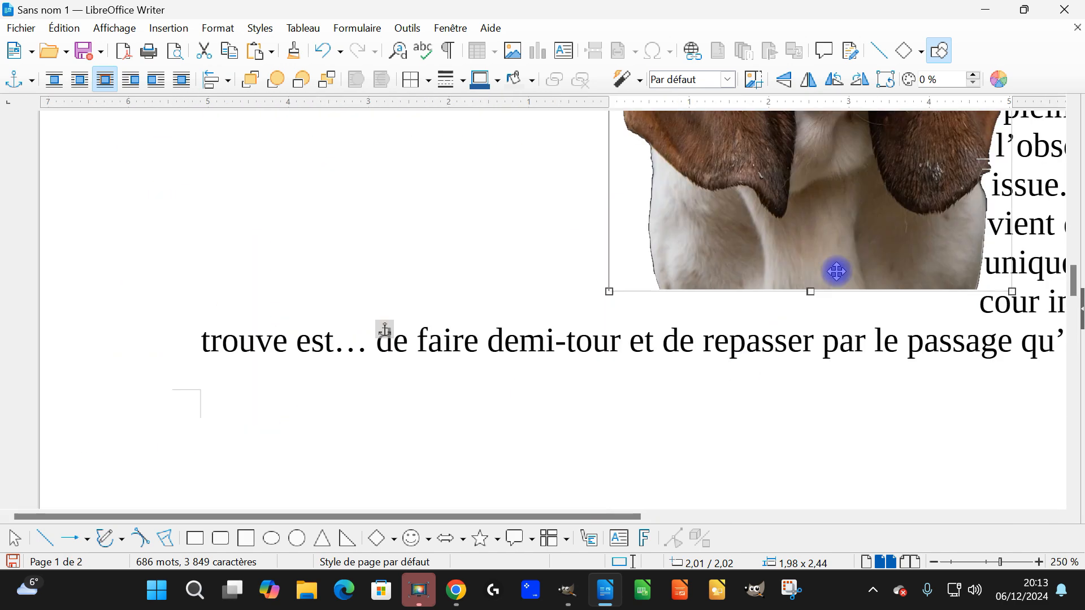
{"action": "right_click", "coordinate": [800, 245]}
{"action": "mouse_move", "coordinate": [889, 421]}
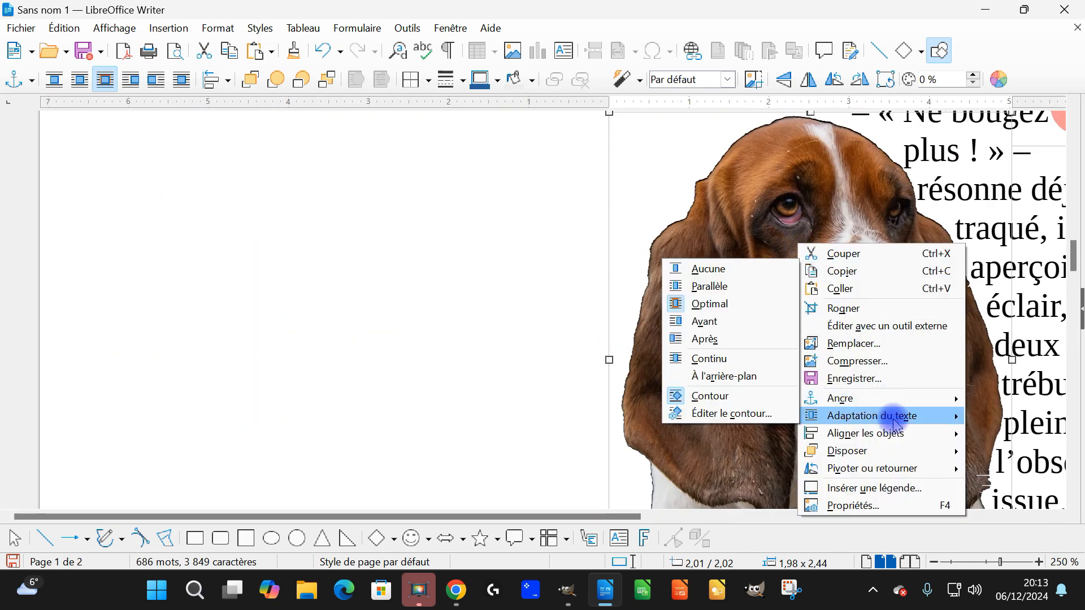
{"action": "left_click", "coordinate": [735, 414]}
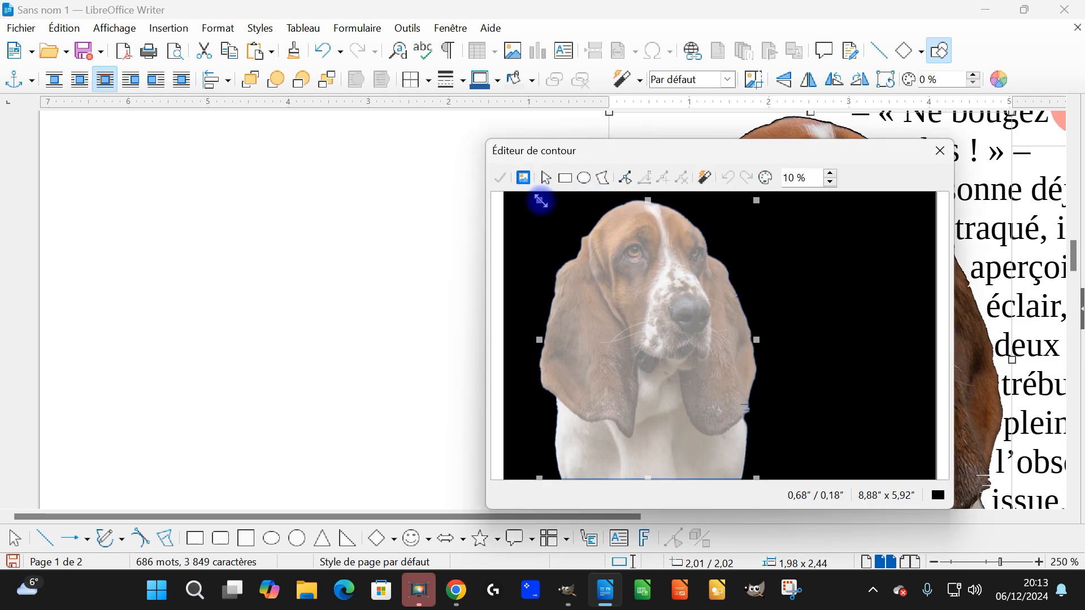
{"action": "left_click", "coordinate": [546, 180]}
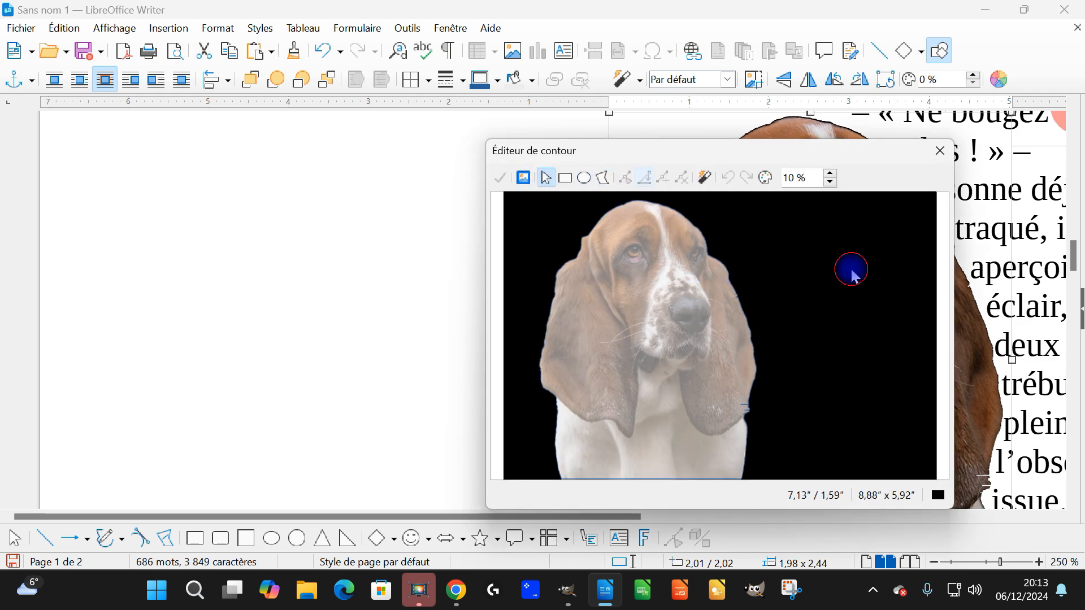
{"action": "left_click", "coordinate": [685, 294]}
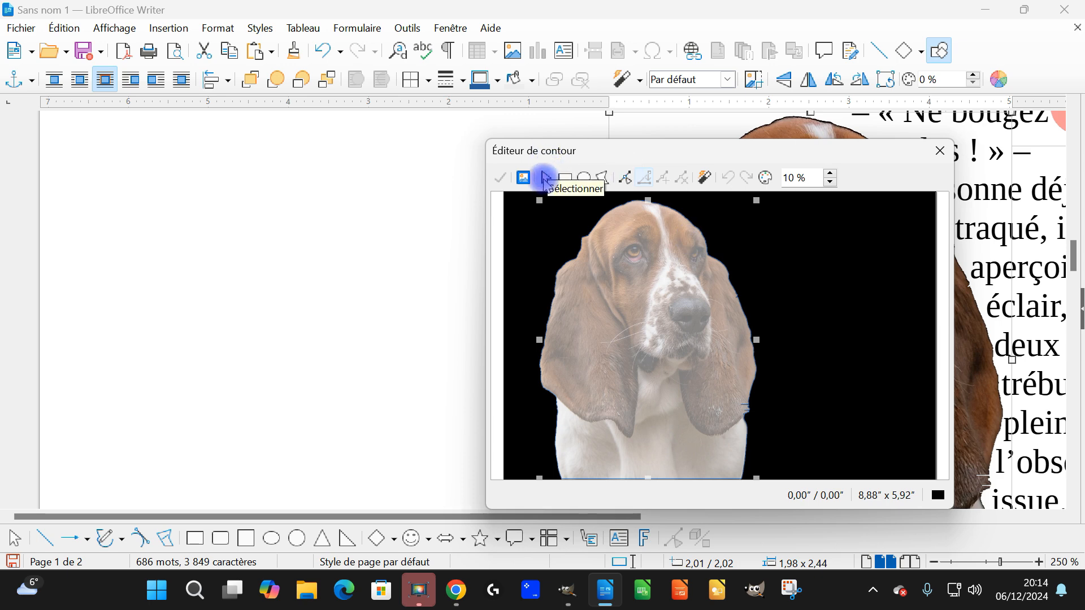
- Shrink the basset's contour slightly on all four sides, then apply it and close the contour editor
{"action": "left_click_drag", "start_coordinate": [648, 200], "coordinate": [648, 210]}
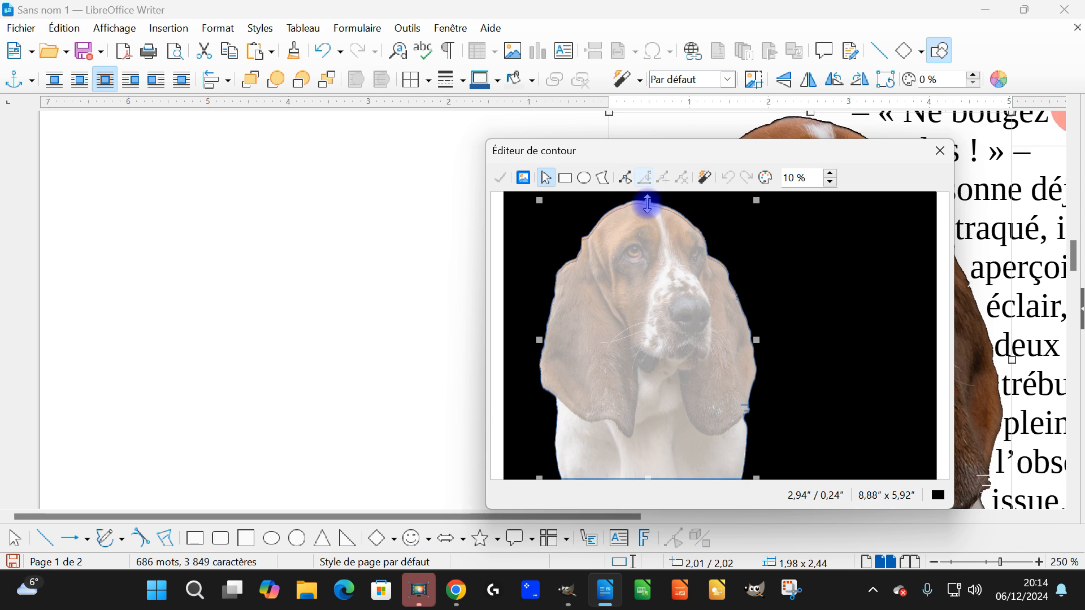
{"action": "left_click_drag", "start_coordinate": [648, 203], "coordinate": [648, 204]}
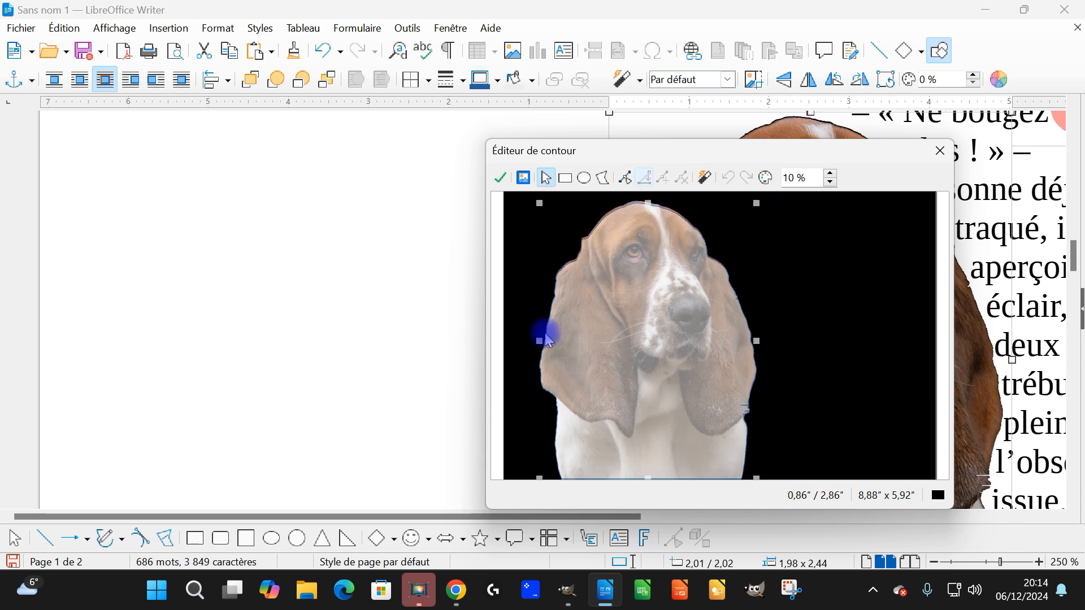
{"action": "left_click_drag", "start_coordinate": [540, 342], "coordinate": [545, 341]}
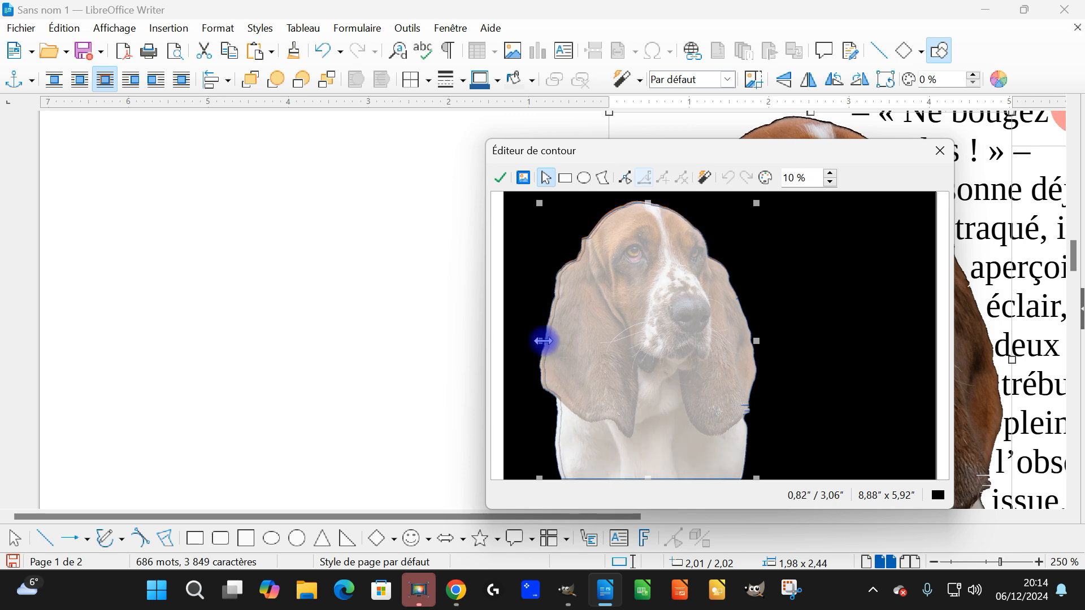
{"action": "left_click_drag", "start_coordinate": [541, 340], "coordinate": [543, 341]}
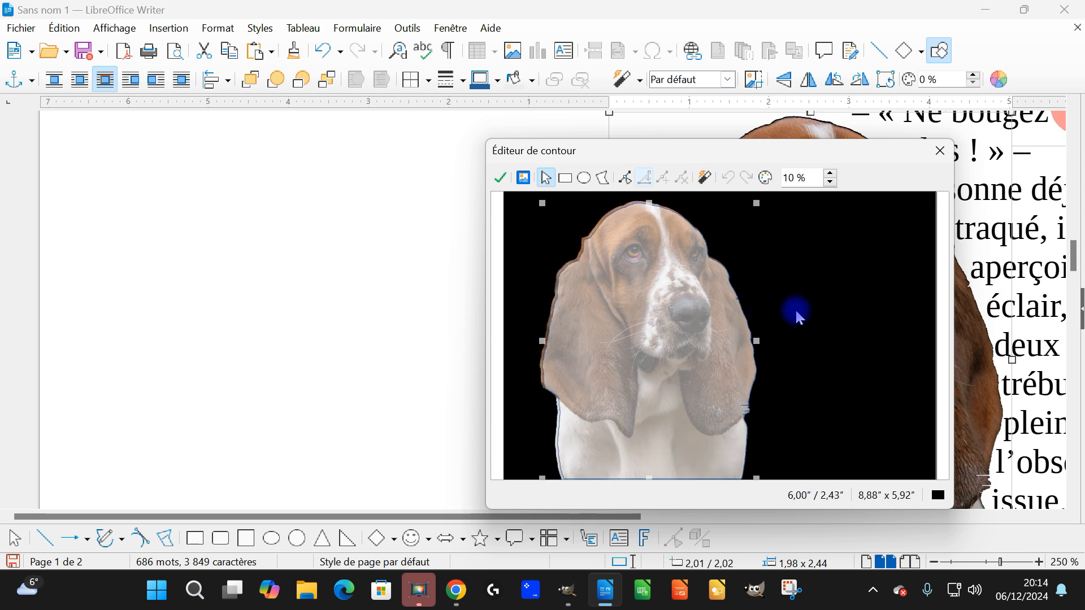
{"action": "left_click_drag", "start_coordinate": [755, 341], "coordinate": [755, 342]}
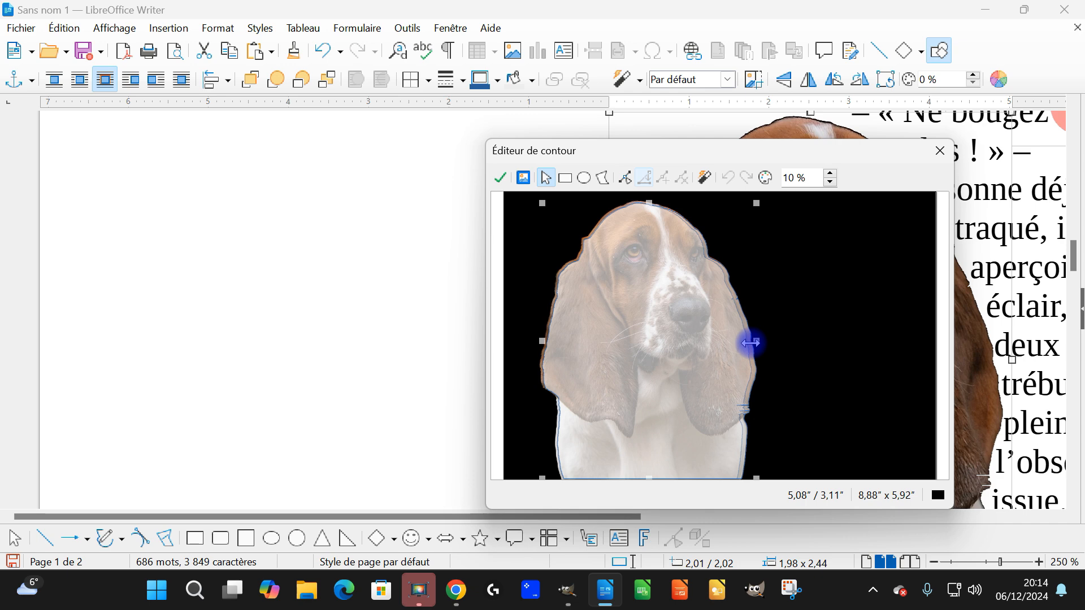
{"action": "left_click_drag", "start_coordinate": [751, 342], "coordinate": [752, 341]}
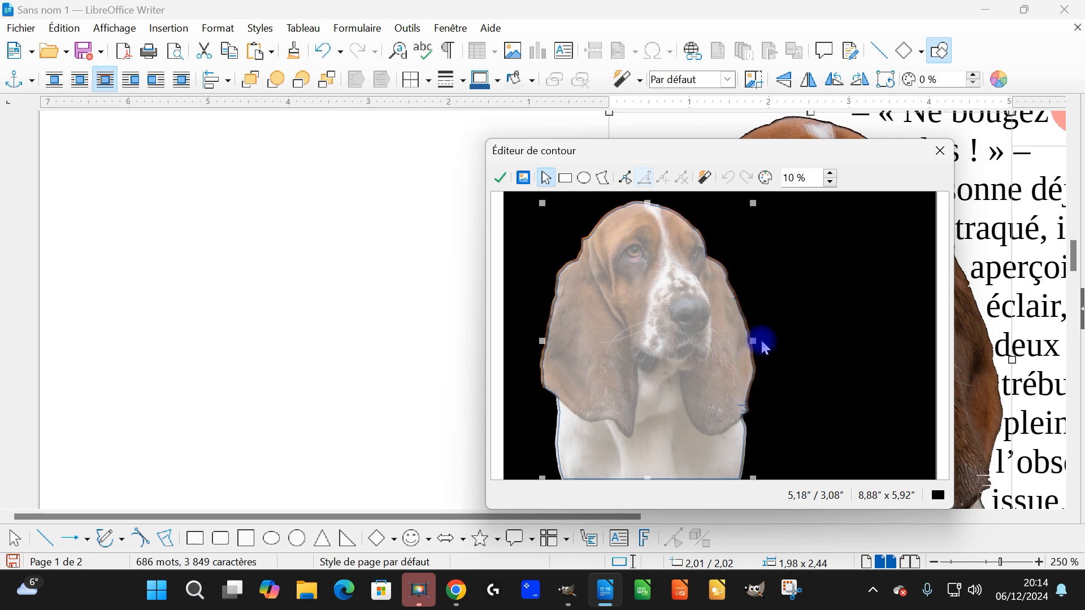
{"action": "left_click_drag", "start_coordinate": [646, 478], "coordinate": [646, 476]}
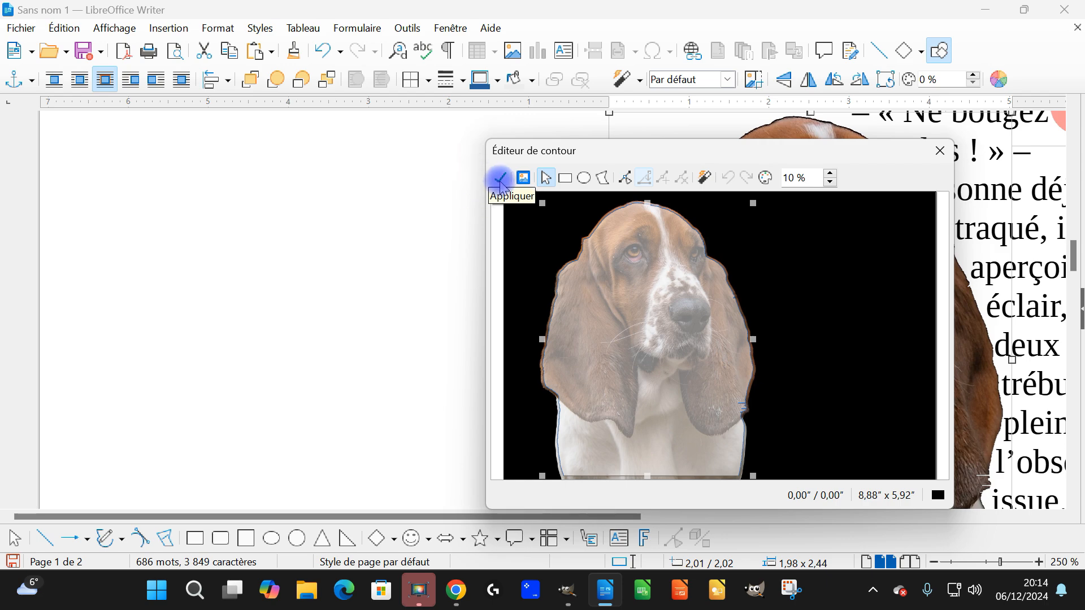
{"action": "left_click", "coordinate": [500, 180]}
{"action": "left_click", "coordinate": [940, 151]}
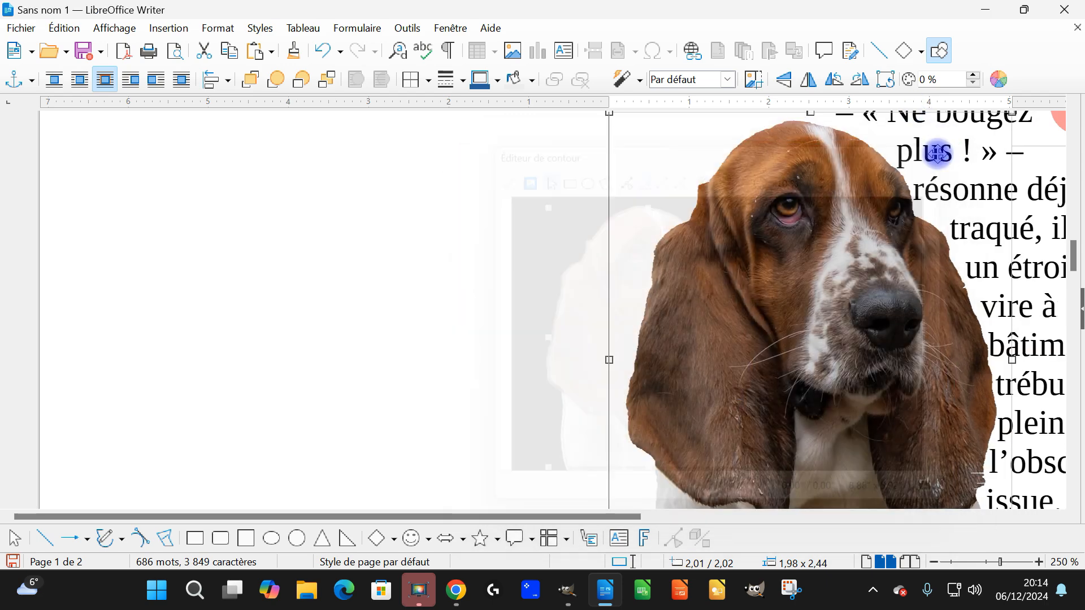
- Apply the Parallel text wrap (Parallèle) to the basset photo so the text flows on both sides of the dog
{"action": "scroll", "coordinate": [736, 254], "scroll_direction": "down", "scroll_amount": 3}
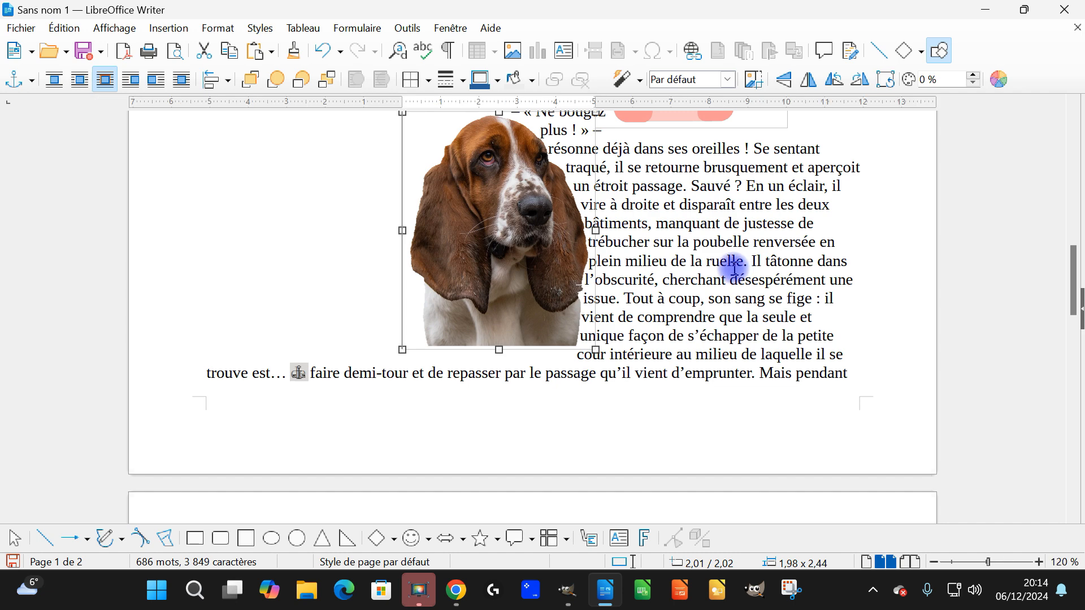
{"action": "scroll", "coordinate": [732, 266], "scroll_direction": "up", "scroll_amount": 1}
{"action": "right_click", "coordinate": [624, 250]}
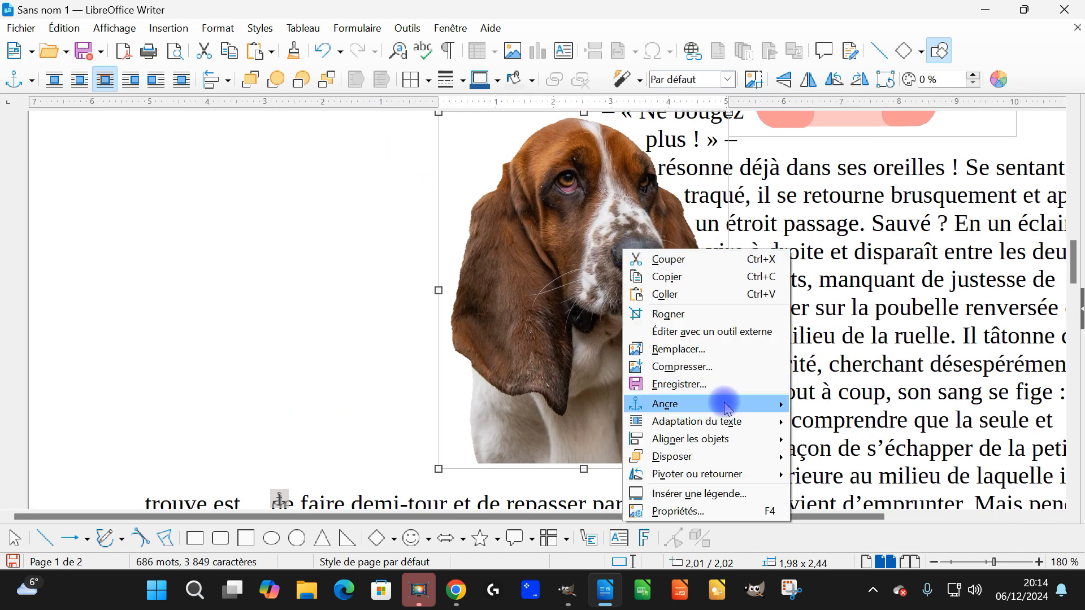
{"action": "mouse_move", "coordinate": [724, 403]}
{"action": "mouse_move", "coordinate": [741, 421]}
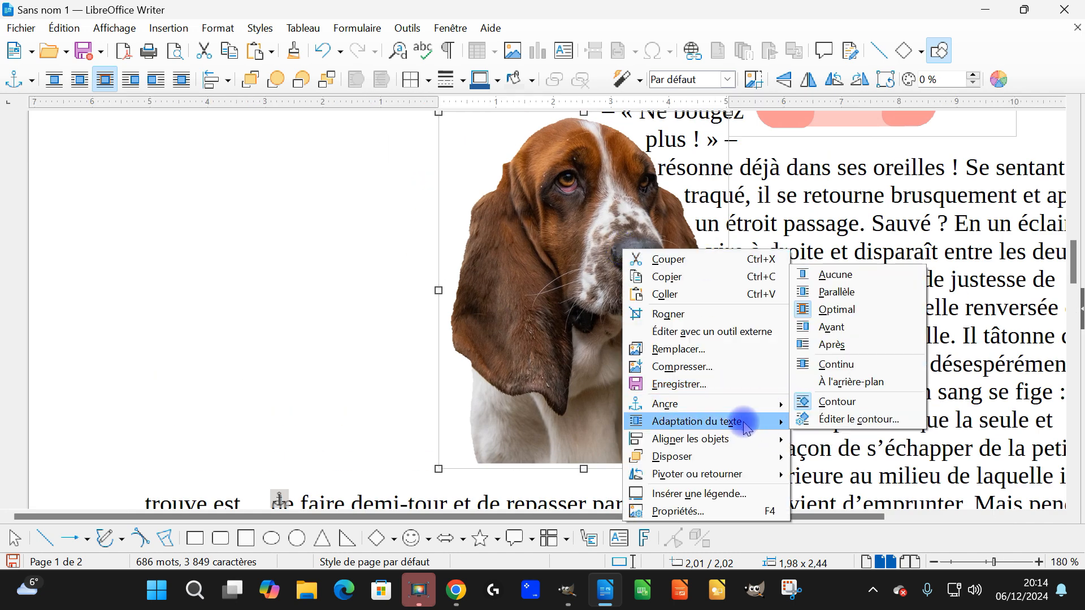
{"action": "left_click", "coordinate": [861, 316]}
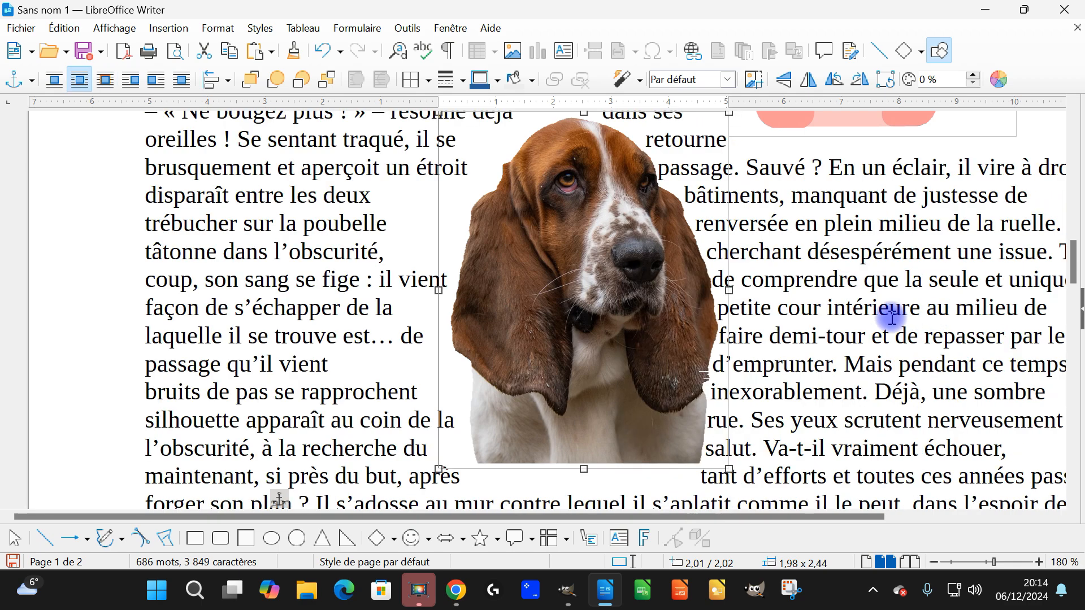
{"action": "scroll", "coordinate": [800, 214], "scroll_direction": "down", "scroll_amount": 4}
{"action": "scroll", "coordinate": [712, 215], "scroll_direction": "down", "scroll_amount": 5}
{"action": "scroll", "coordinate": [699, 213], "scroll_direction": "up", "scroll_amount": 5}
{"action": "scroll", "coordinate": [685, 239], "scroll_direction": "down", "scroll_amount": 9}
{"action": "scroll", "coordinate": [560, 333], "scroll_direction": "up", "scroll_amount": 5}
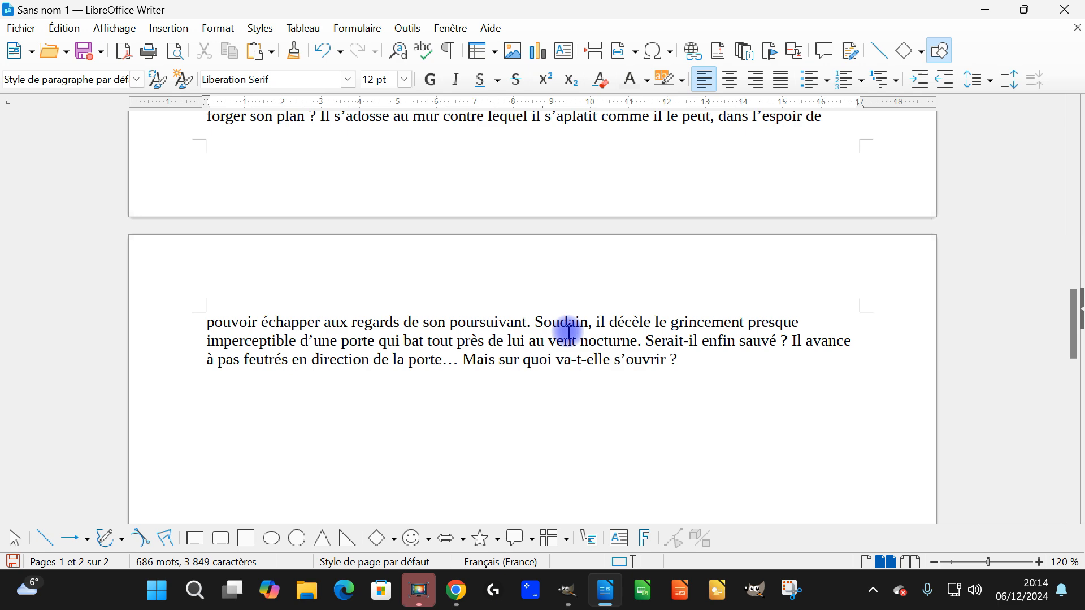
- Switch to the Chrome browser and copy the vulture photo from its Pixabay page
{"action": "left_click", "coordinate": [465, 594]}
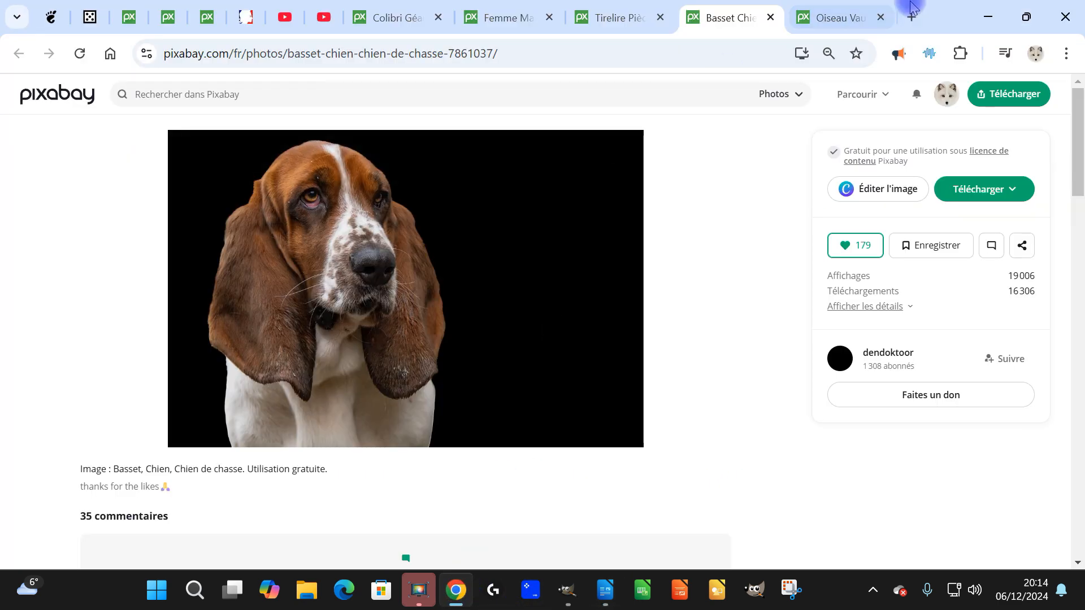
{"action": "left_click", "coordinate": [799, 12]}
{"action": "right_click", "coordinate": [379, 244]}
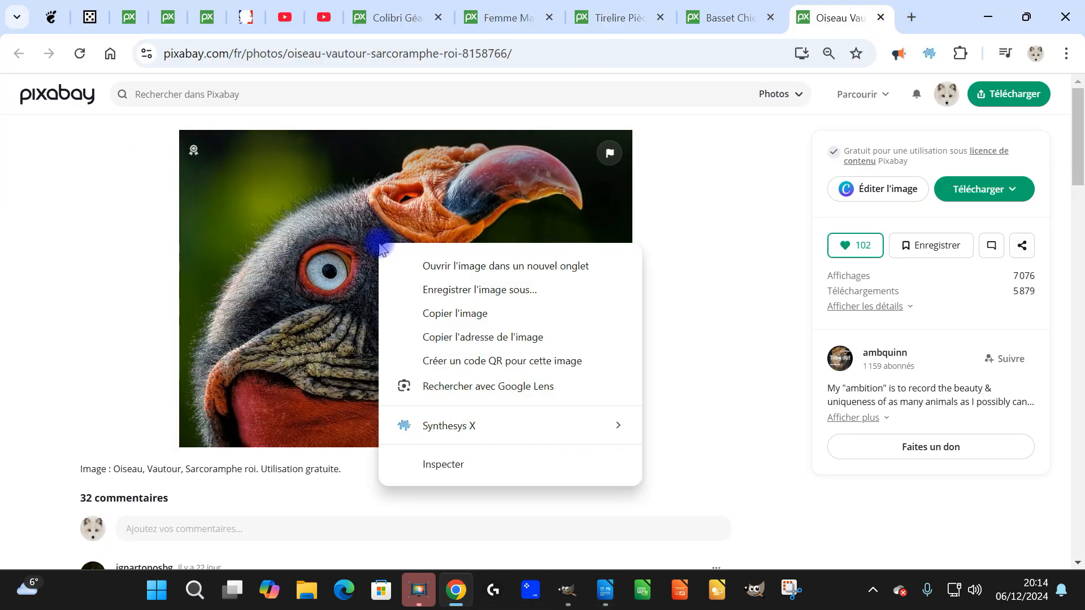
{"action": "left_click", "coordinate": [458, 315]}
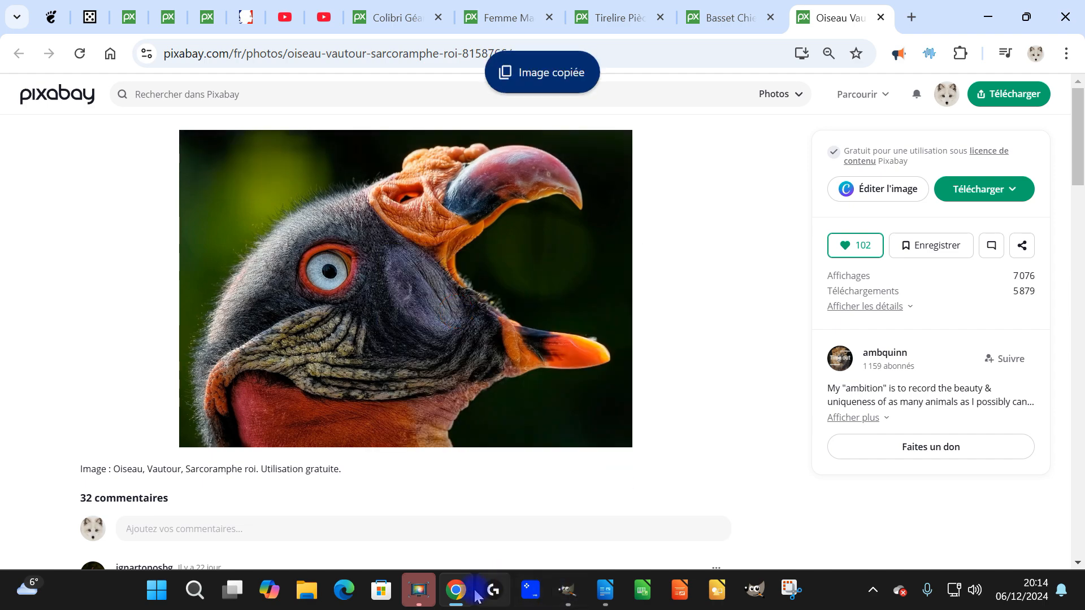
- Return to LibreOffice Writer and, after a blank line at the end of the document, insert the AutoText entry "tex"
{"action": "left_click", "coordinate": [605, 590]}
{"action": "scroll", "coordinate": [685, 143], "scroll_direction": "up", "scroll_amount": 2, "text": "ctrl"}
{"action": "scroll", "coordinate": [797, 167], "scroll_direction": "up", "scroll_amount": 3}
{"action": "scroll", "coordinate": [798, 167], "scroll_direction": "up", "scroll_amount": 2, "text": "ctrl"}
{"action": "left_click", "coordinate": [884, 197]}
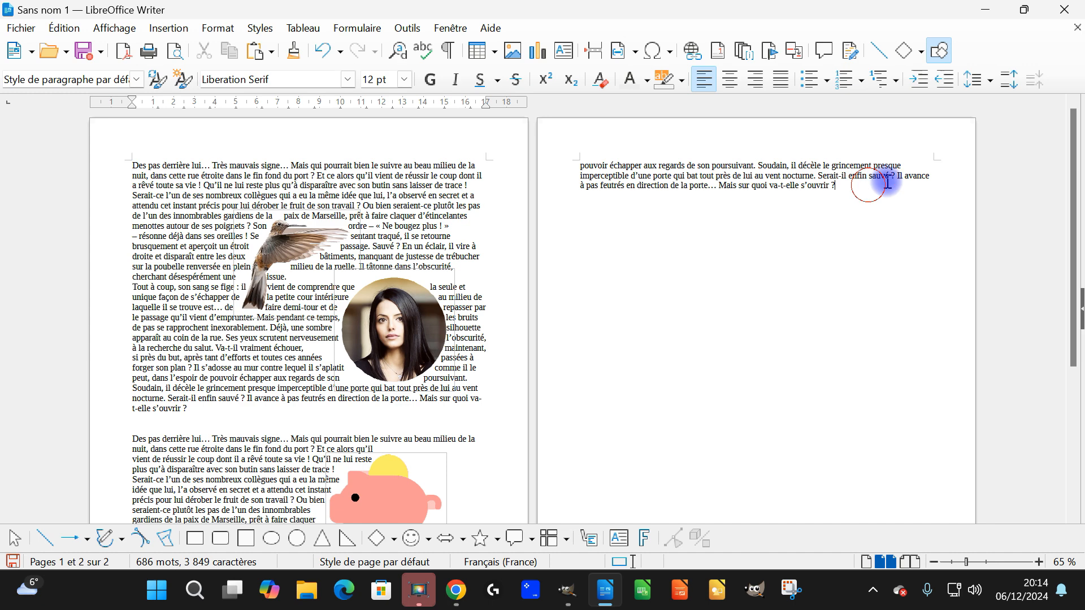
{"action": "key", "text": "Return"}
{"action": "key", "text": "Return"}
{"action": "key", "text": "Caps_Lock"}
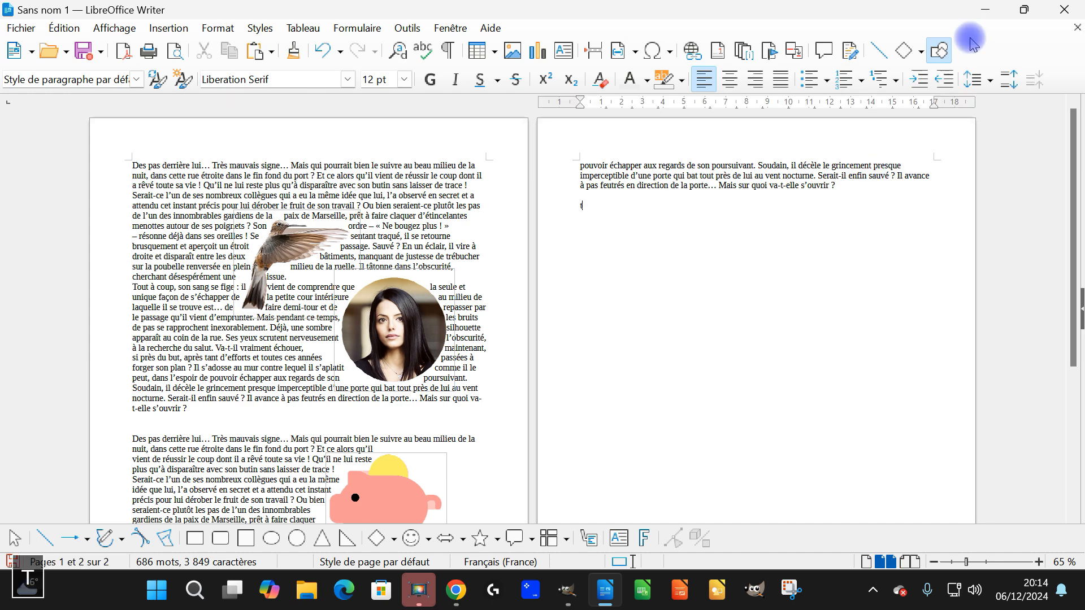
{"action": "type", "text": "tex"}
{"action": "key", "text": "F3"}
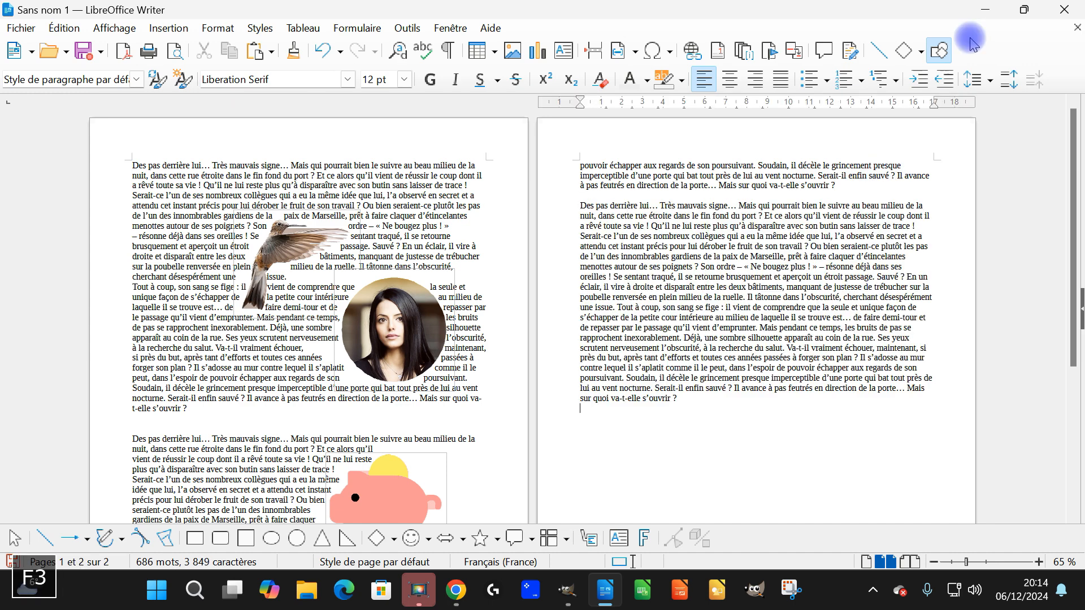
- Paste the copied vulture photo into the newly inserted text paragraph and open the contour editor for it
{"action": "scroll", "coordinate": [829, 322], "scroll_direction": "up", "scroll_amount": 4, "text": "ctrl"}
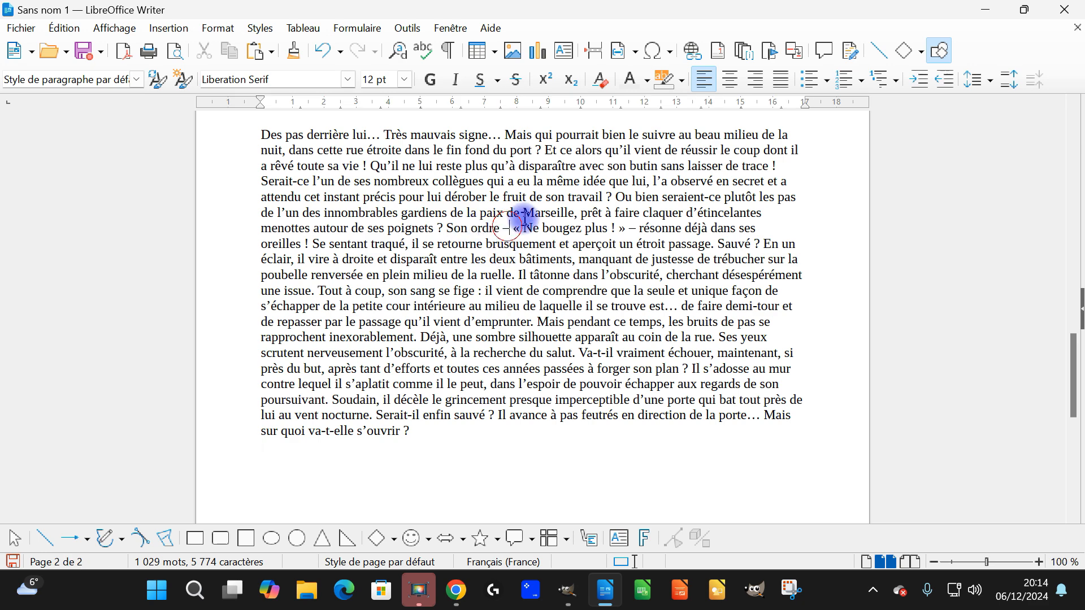
{"action": "key", "text": "ctrl+v"}
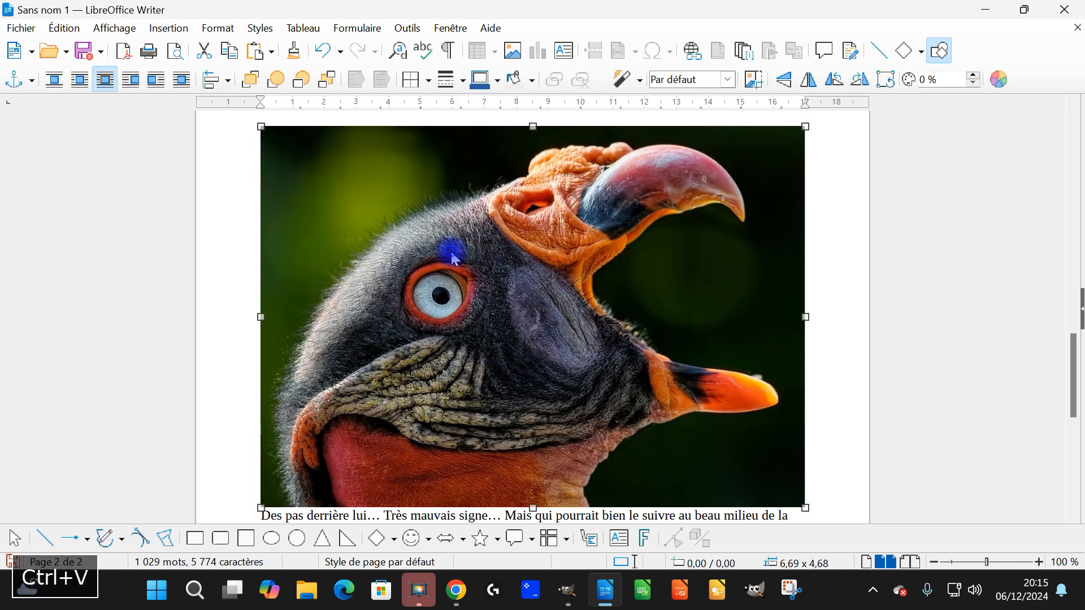
{"action": "right_click", "coordinate": [453, 252]}
{"action": "mouse_move", "coordinate": [550, 409]}
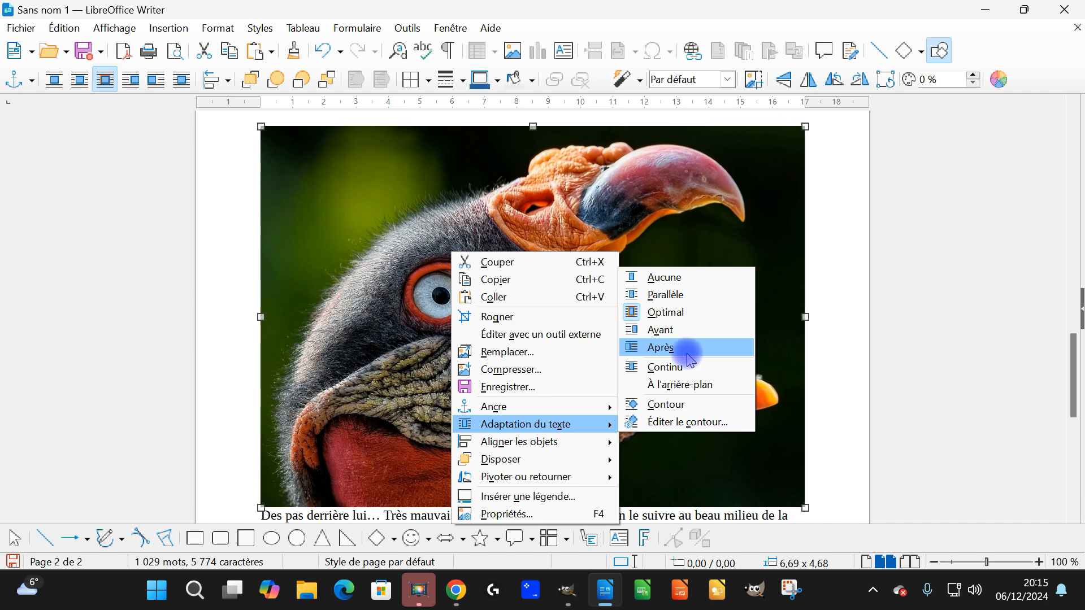
{"action": "left_click", "coordinate": [703, 422]}
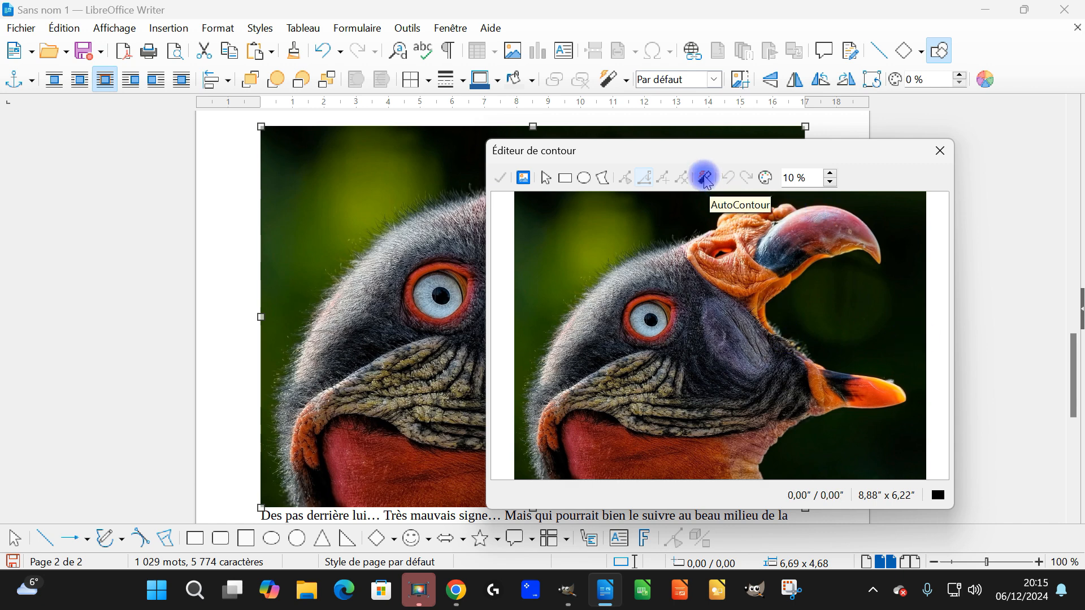
- Try AutoContour on the vulture photo and delete the generated contour
{"action": "left_click", "coordinate": [705, 179]}
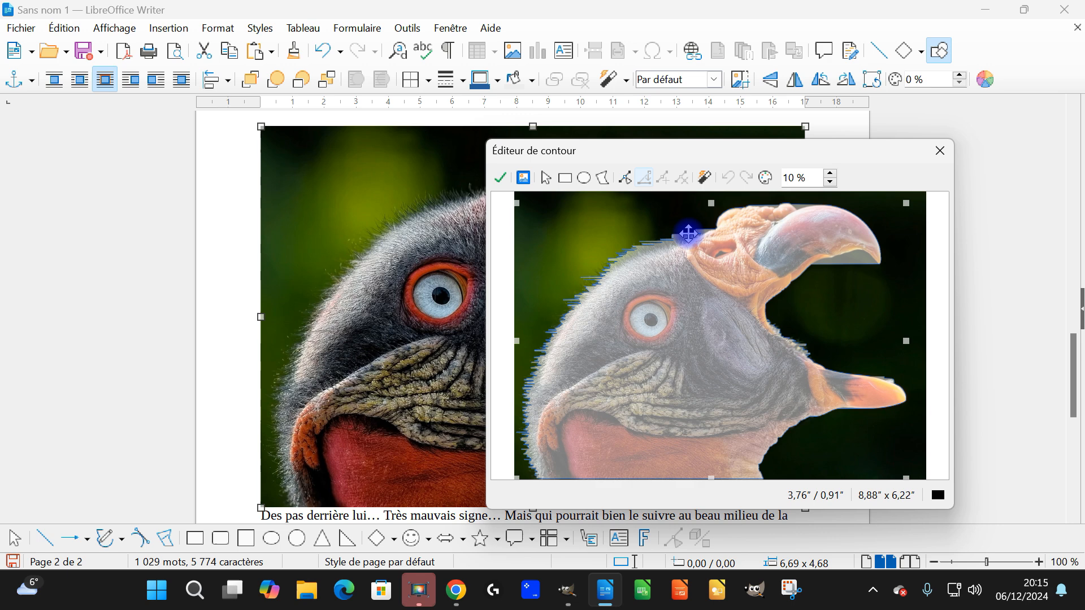
{"action": "key", "text": "Delete"}
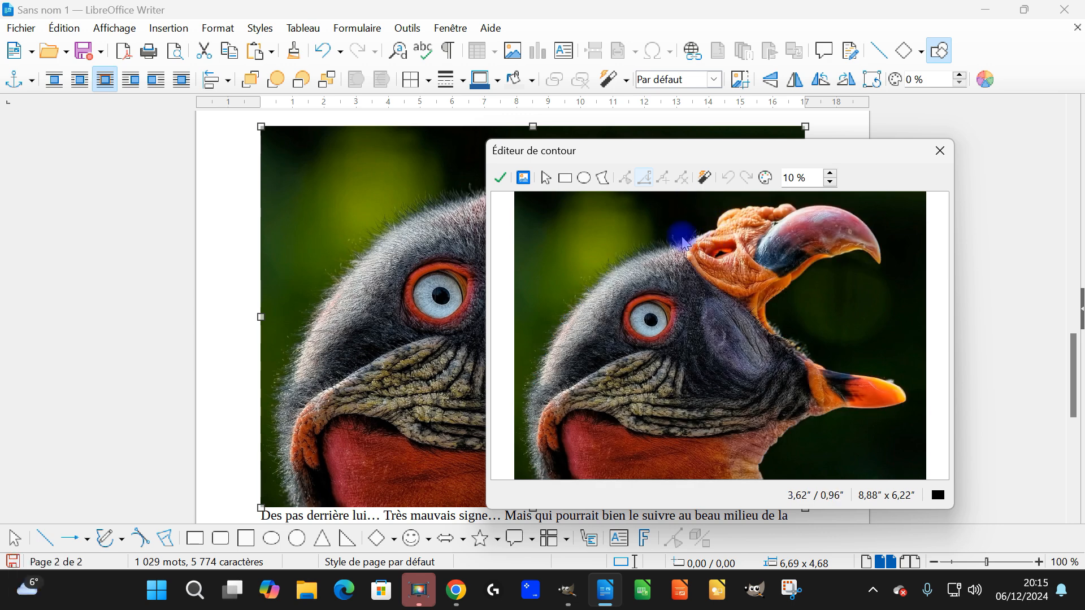
- Draw a polygon contour by hand around the vulture's head, crest and open beak, close it, and apply it to the image
{"action": "left_click", "coordinate": [603, 180]}
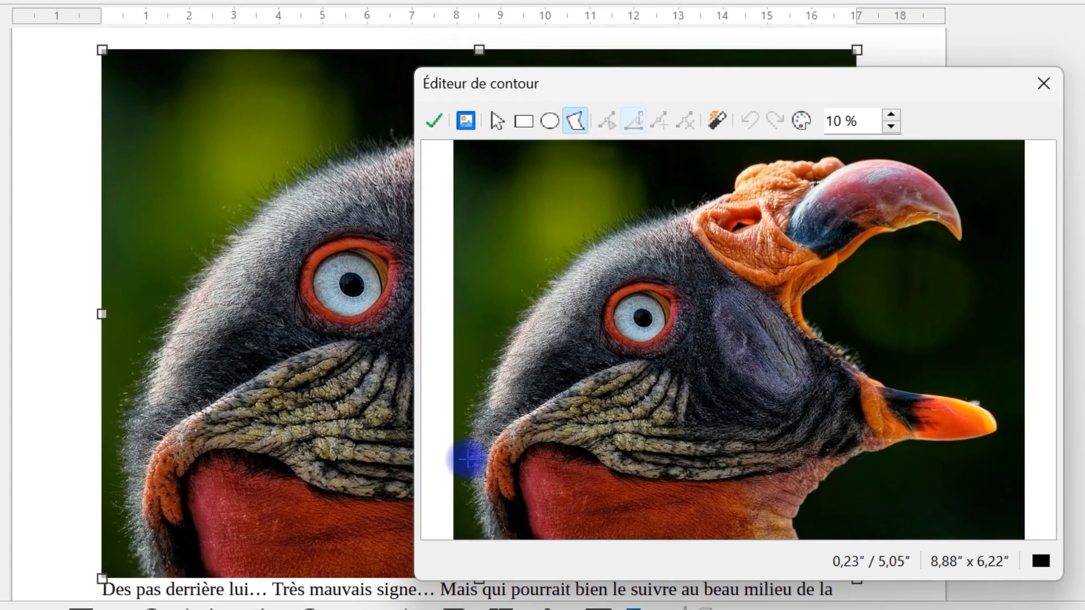
{"action": "left_click_drag", "start_coordinate": [467, 459], "coordinate": [509, 344]}
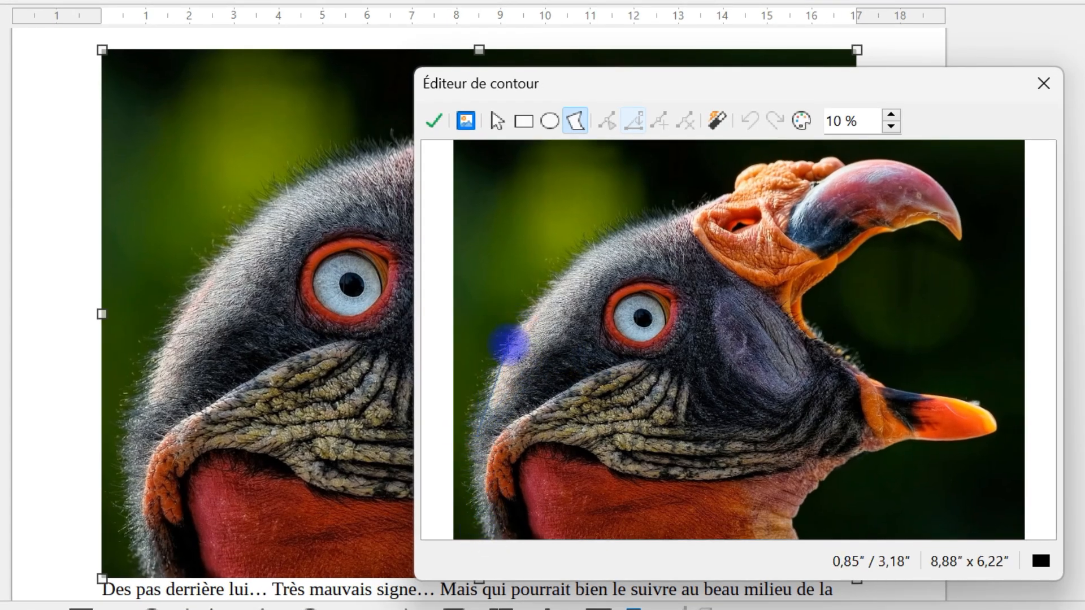
{"action": "left_click", "coordinate": [547, 288]}
{"action": "left_click", "coordinate": [593, 247]}
{"action": "left_click", "coordinate": [664, 215]}
{"action": "left_click", "coordinate": [720, 196]}
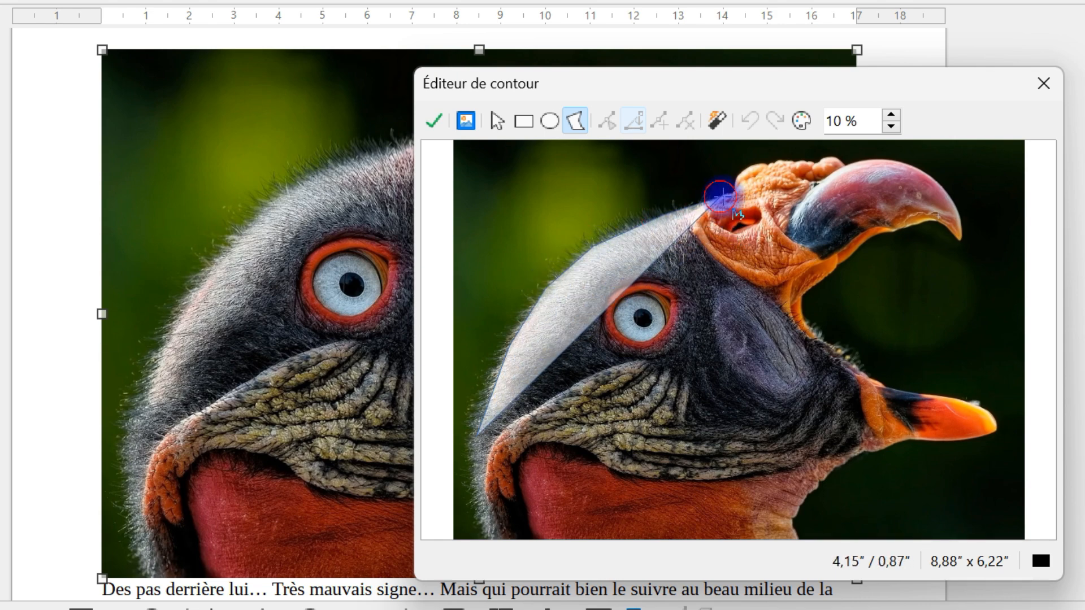
{"action": "left_click", "coordinate": [736, 189]}
{"action": "left_click", "coordinate": [743, 174]}
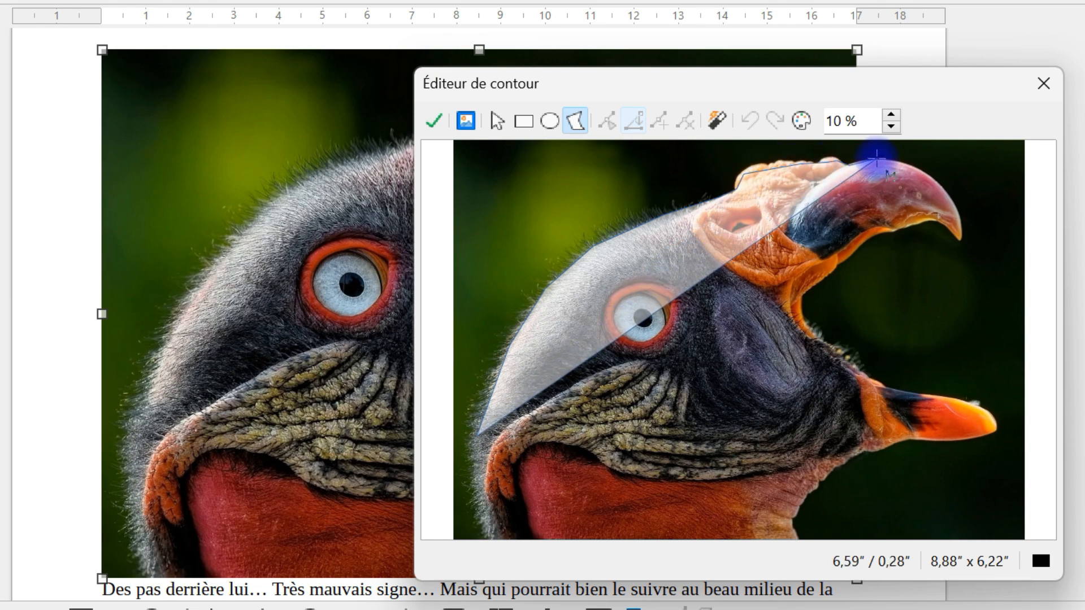
{"action": "left_click", "coordinate": [893, 164]}
{"action": "left_click", "coordinate": [945, 187]}
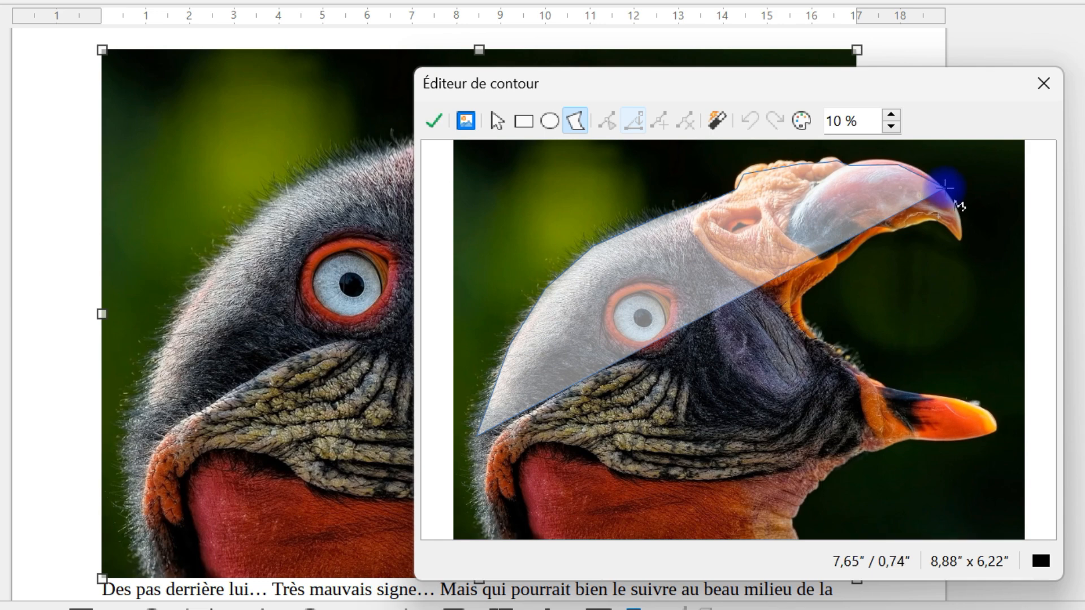
{"action": "left_click", "coordinate": [961, 238]}
{"action": "left_click", "coordinate": [940, 220]}
{"action": "left_click", "coordinate": [909, 221]}
{"action": "left_click", "coordinate": [864, 241]}
{"action": "left_click", "coordinate": [842, 263]}
{"action": "left_click", "coordinate": [812, 282]}
{"action": "left_click", "coordinate": [796, 303]}
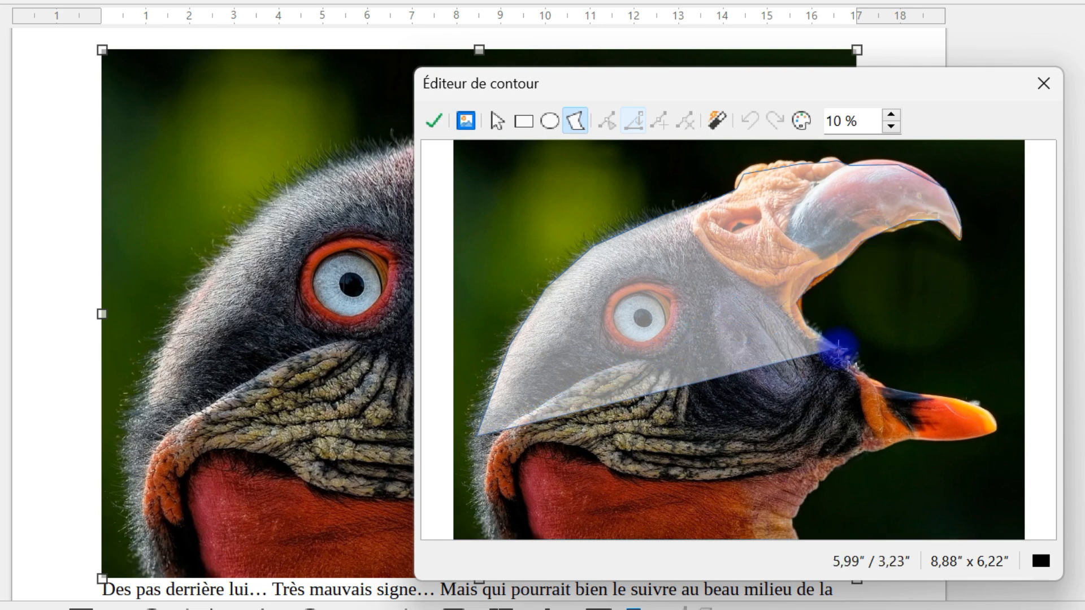
{"action": "left_click", "coordinate": [868, 378]}
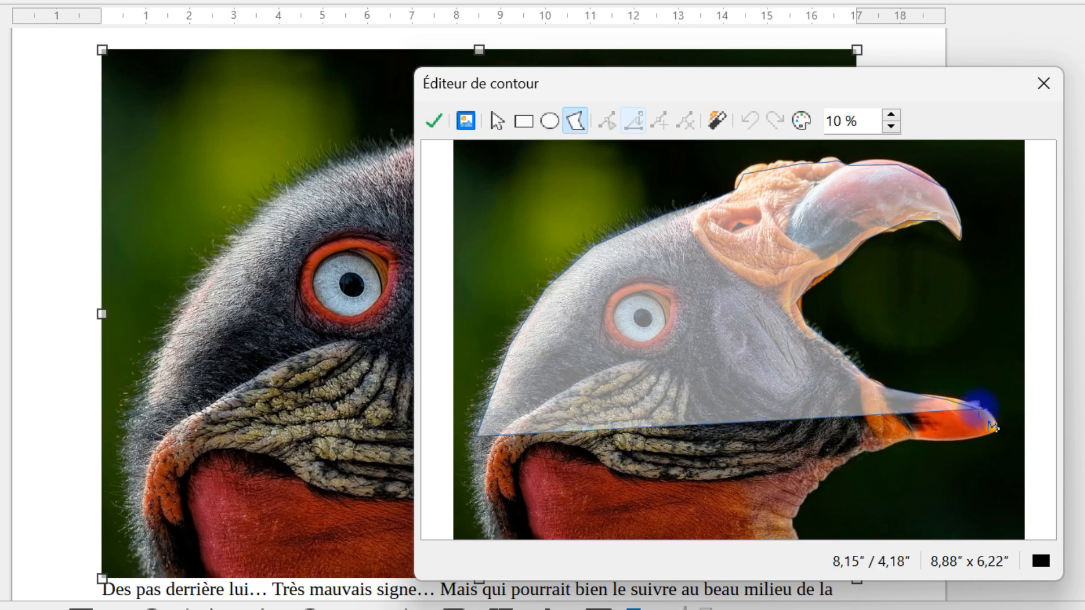
{"action": "left_click", "coordinate": [994, 419]}
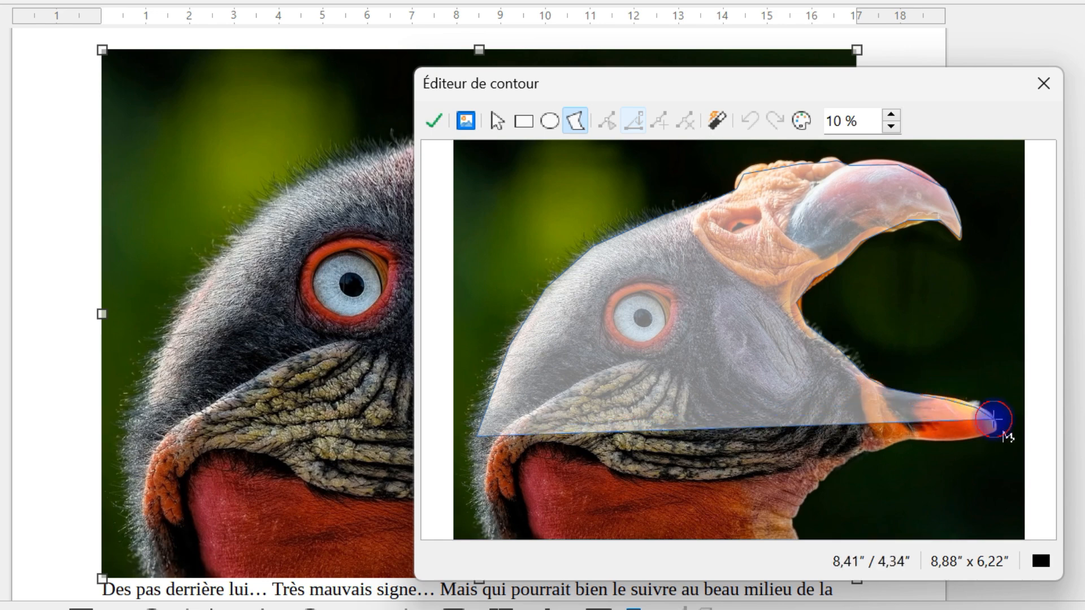
{"action": "left_click", "coordinate": [996, 426]}
{"action": "left_click", "coordinate": [975, 435]}
{"action": "left_click", "coordinate": [944, 440]}
{"action": "left_click", "coordinate": [907, 438]}
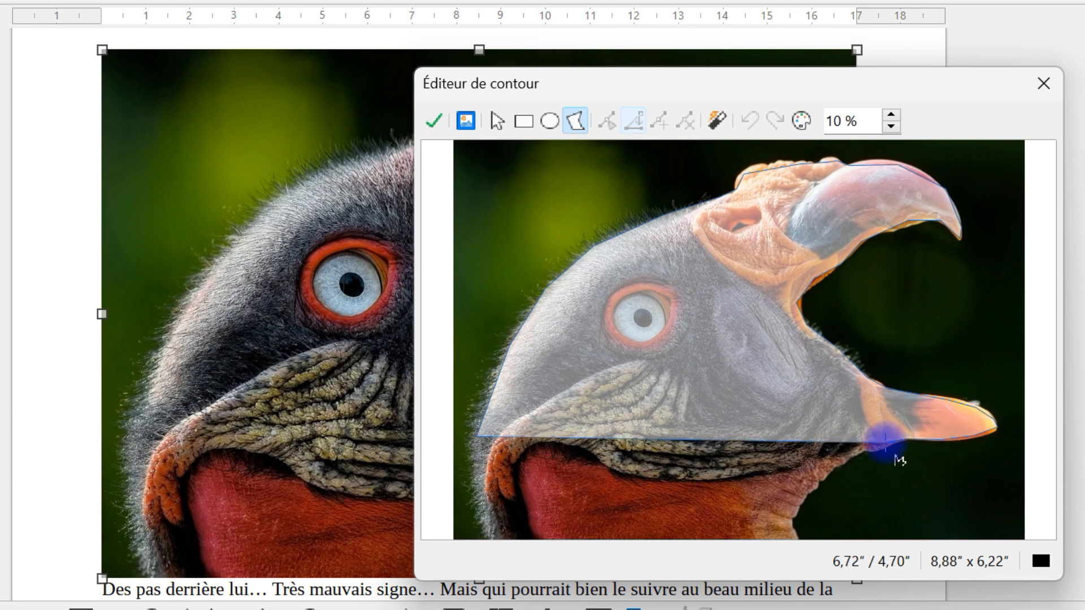
{"action": "left_click", "coordinate": [829, 473]}
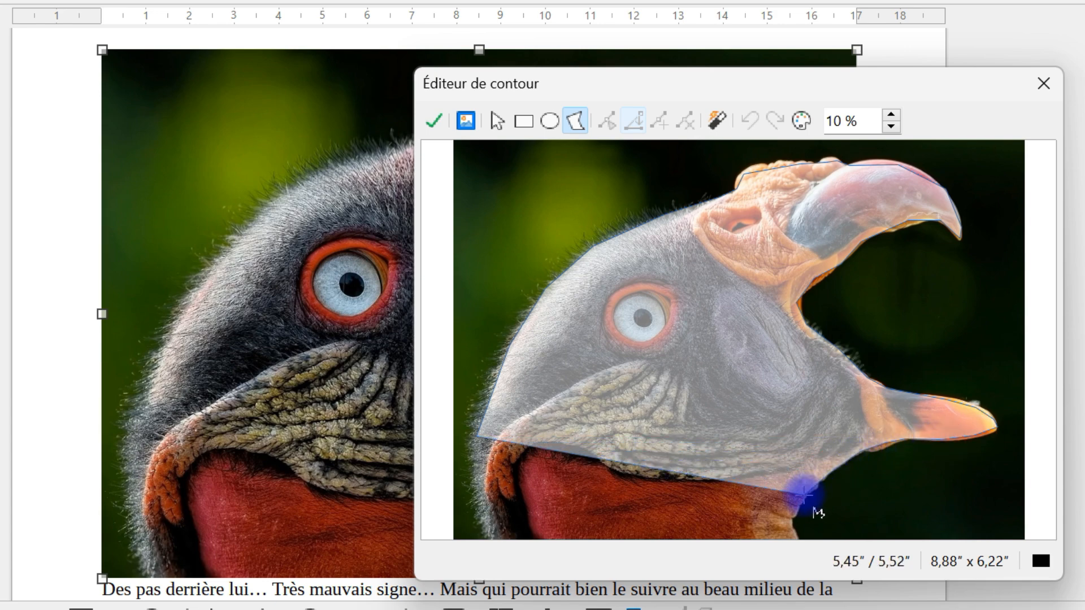
{"action": "left_click", "coordinate": [792, 515]}
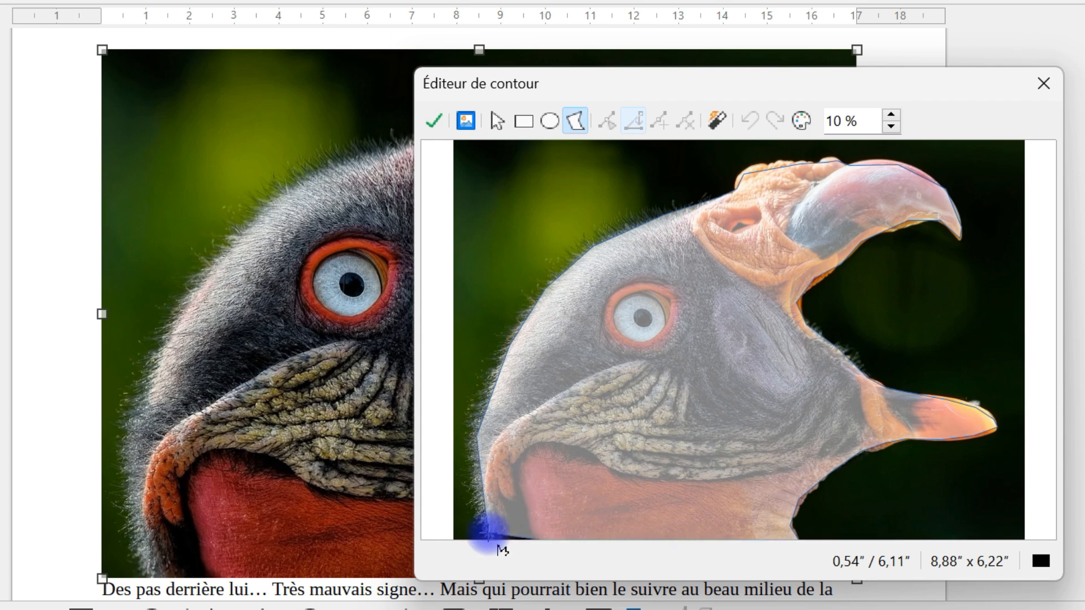
{"action": "left_click", "coordinate": [486, 536]}
{"action": "left_click", "coordinate": [478, 462]}
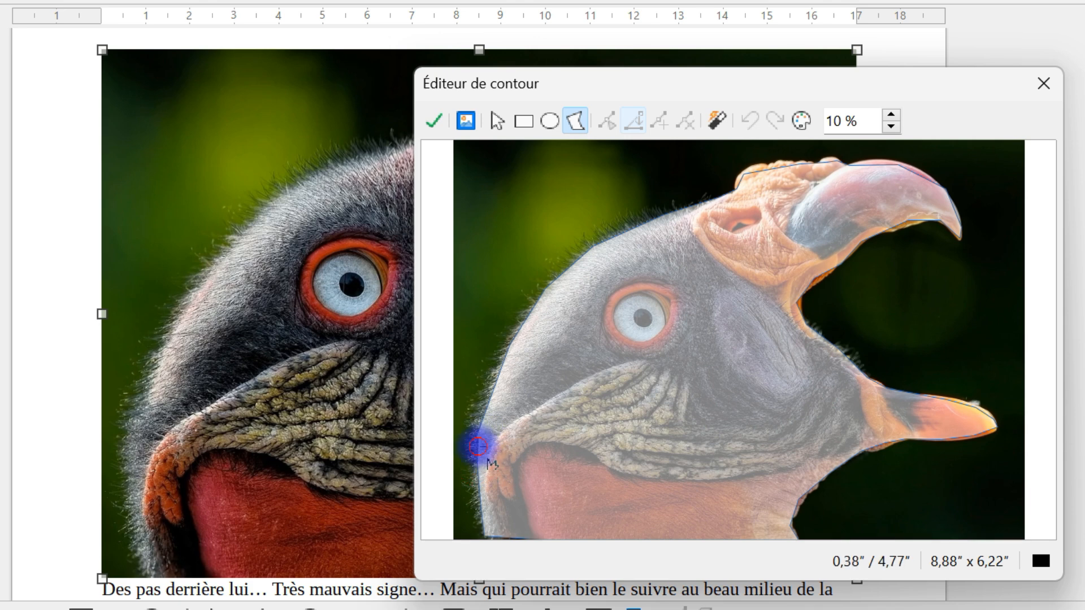
{"action": "double_click", "coordinate": [478, 446]}
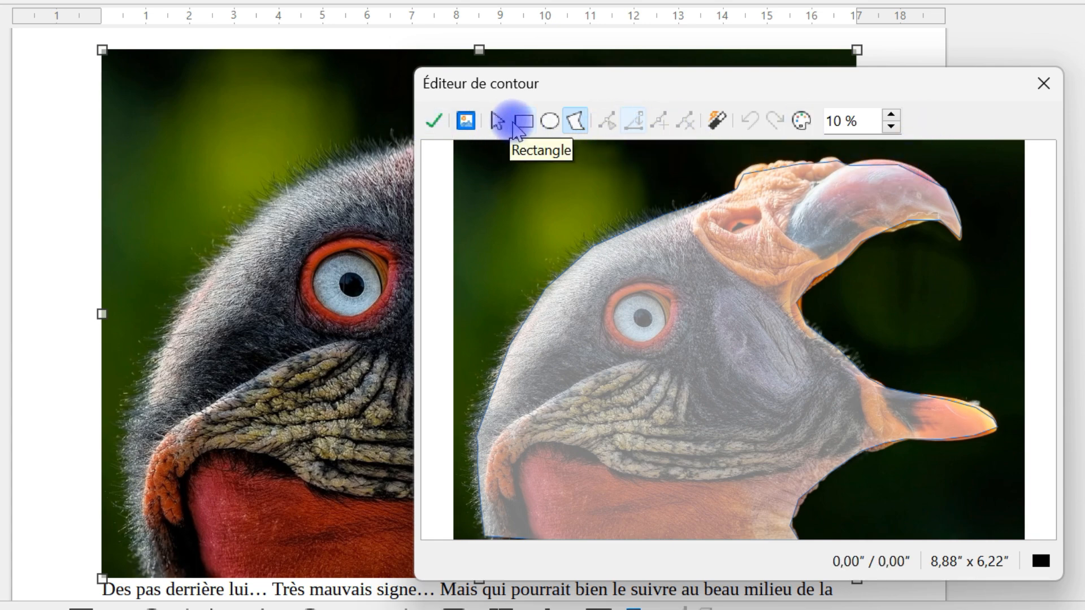
{"action": "left_click", "coordinate": [434, 120]}
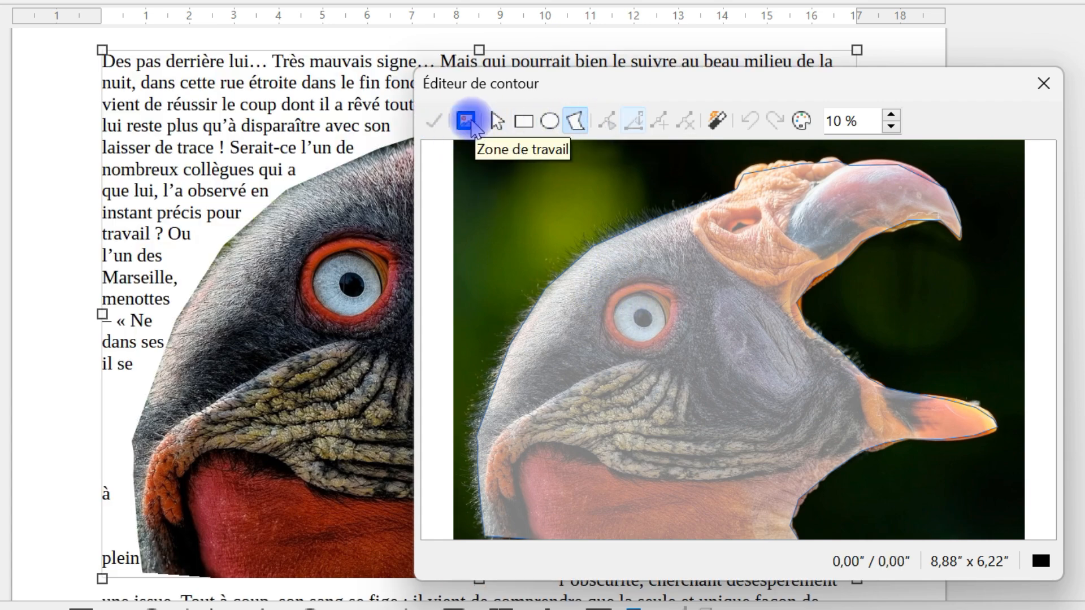
- Select the drawn contour, switch to point editing, and move points on the crest and upper beak closer to the outline
{"action": "left_click", "coordinate": [497, 120]}
{"action": "left_click", "coordinate": [665, 289]}
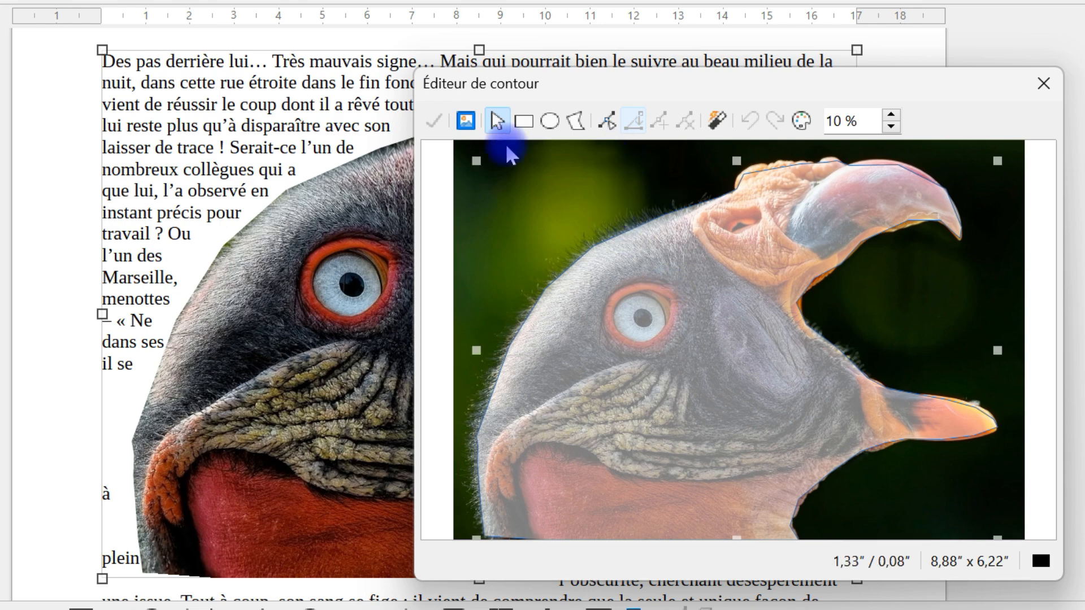
{"action": "left_click", "coordinate": [487, 118]}
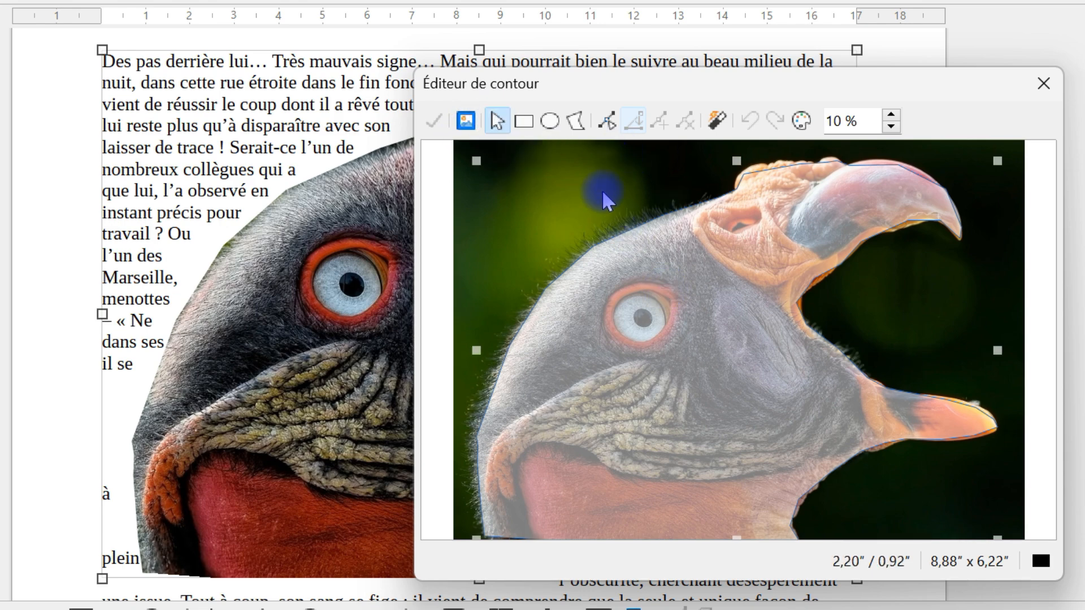
{"action": "left_click", "coordinate": [608, 124]}
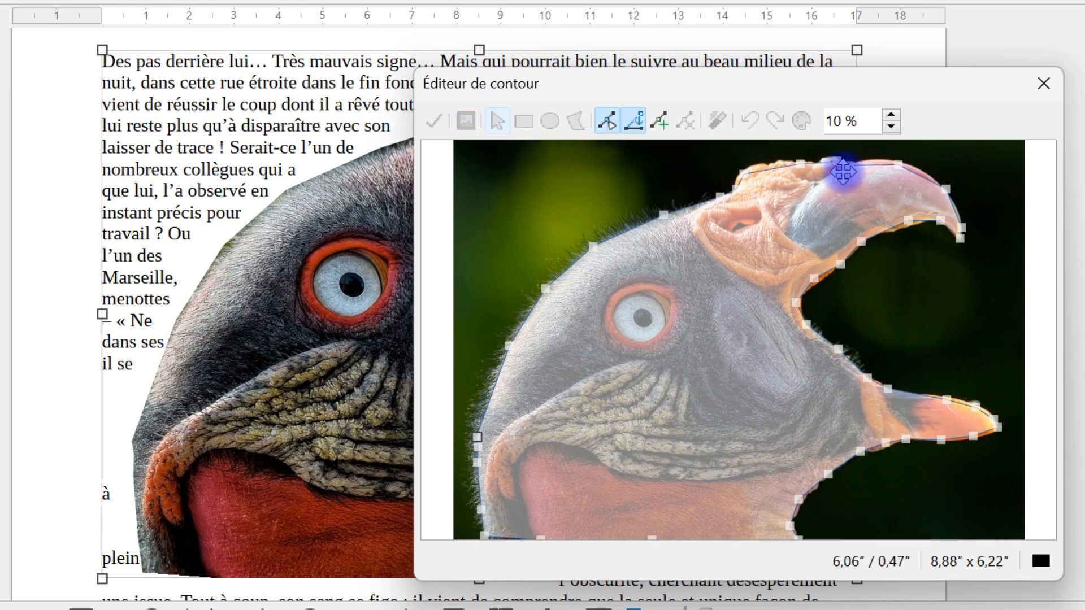
{"action": "left_click", "coordinate": [740, 179]}
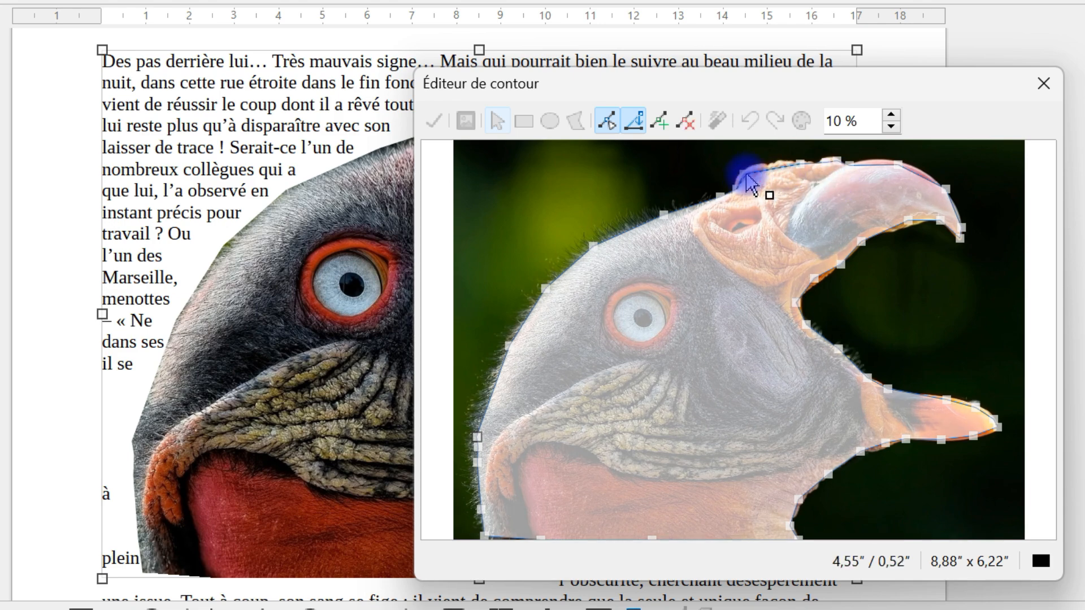
{"action": "left_click_drag", "start_coordinate": [747, 165], "coordinate": [799, 162]}
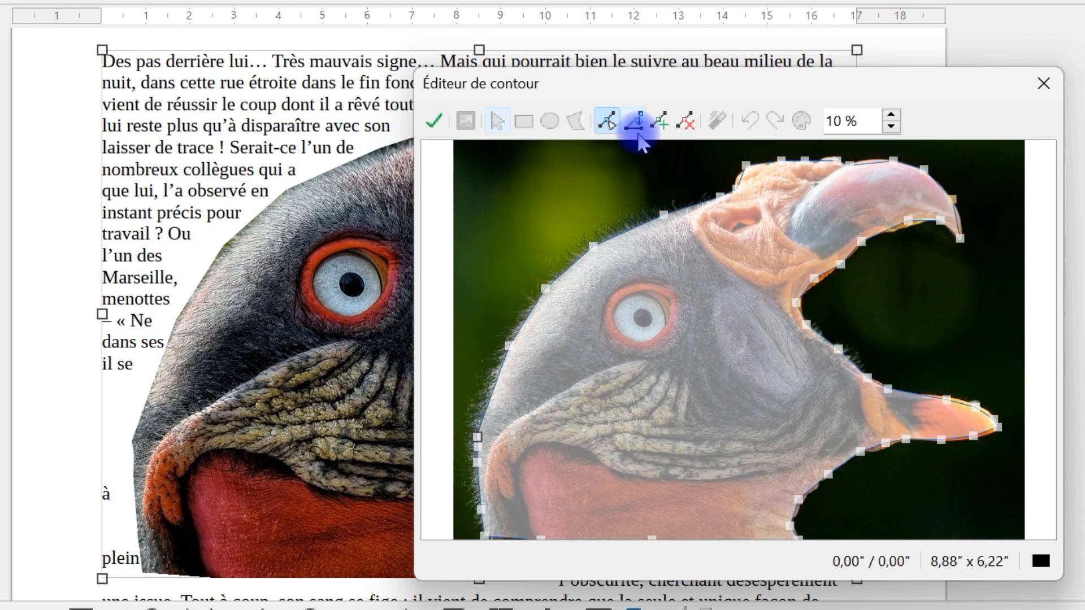
- Insert a contour point on top of the upper beak, adjust the neighbouring crest and beak points, and apply the contour
{"action": "left_click", "coordinate": [662, 120]}
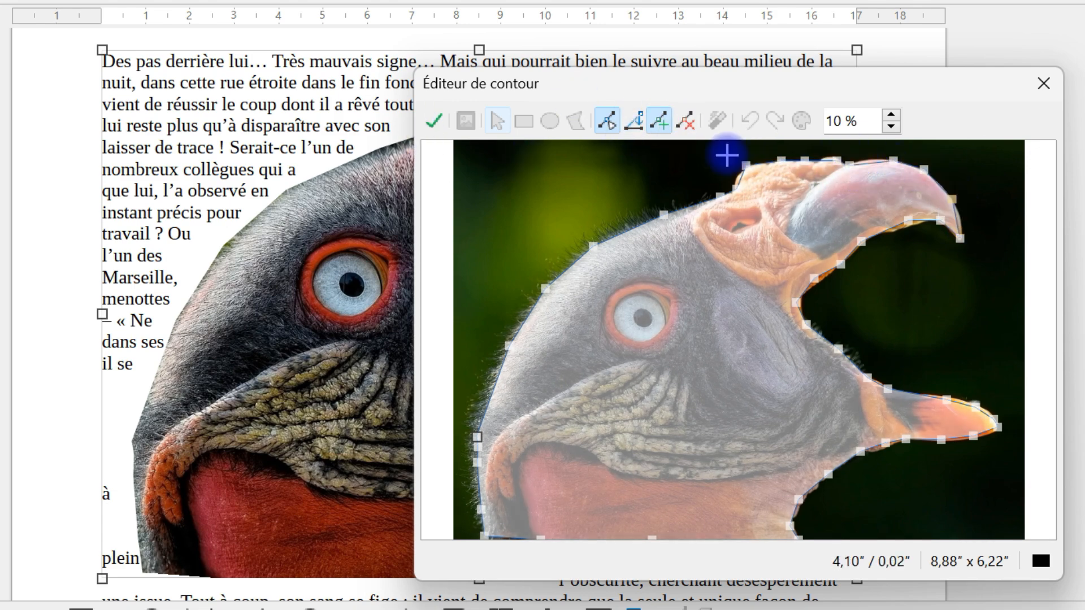
{"action": "left_click", "coordinate": [871, 164]}
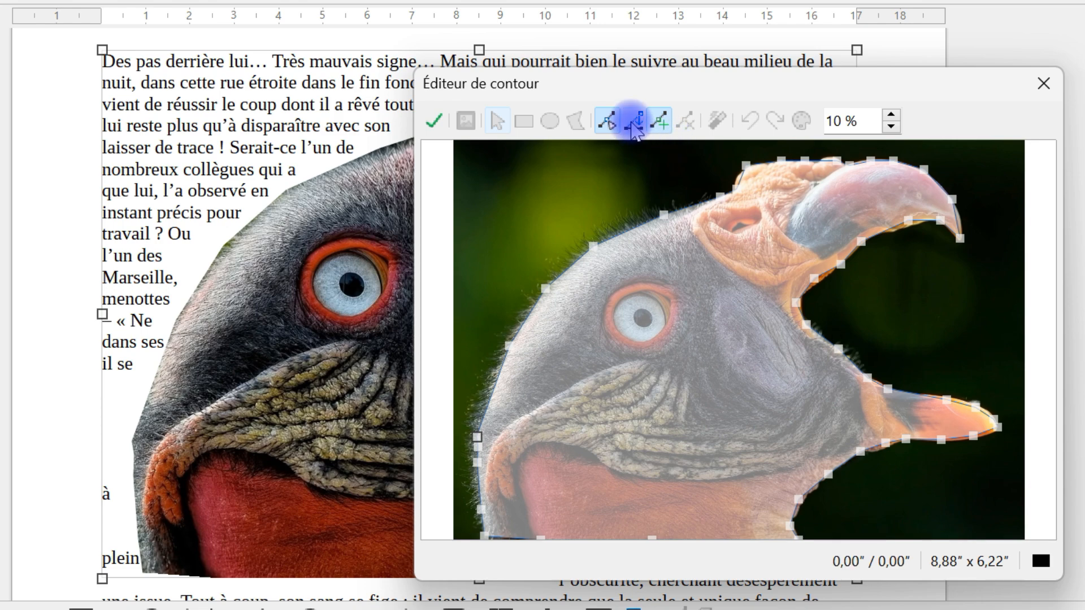
{"action": "left_click", "coordinate": [634, 121]}
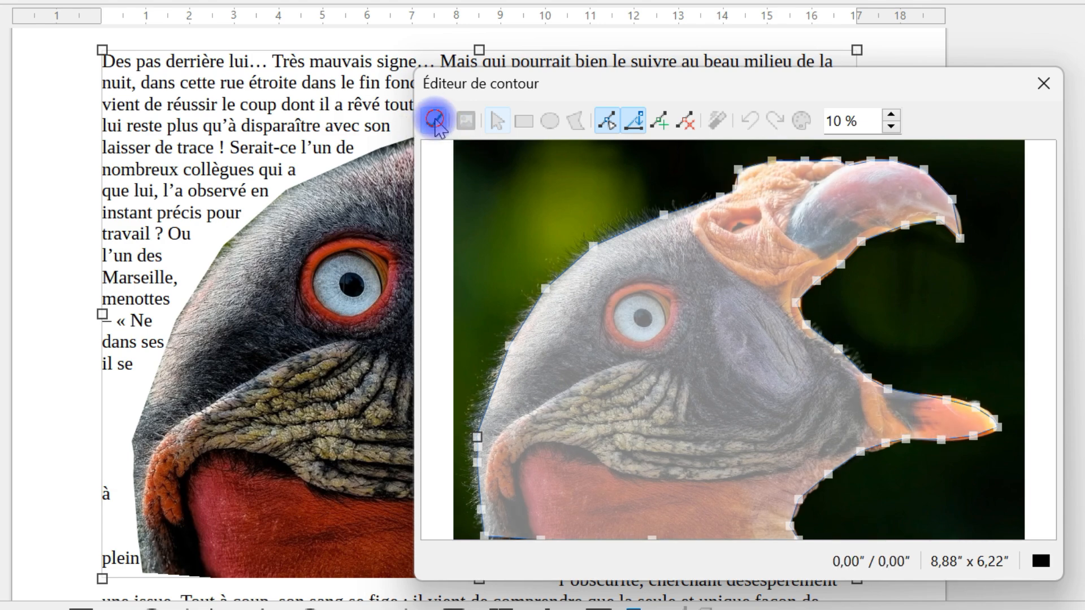
{"action": "left_click", "coordinate": [434, 121]}
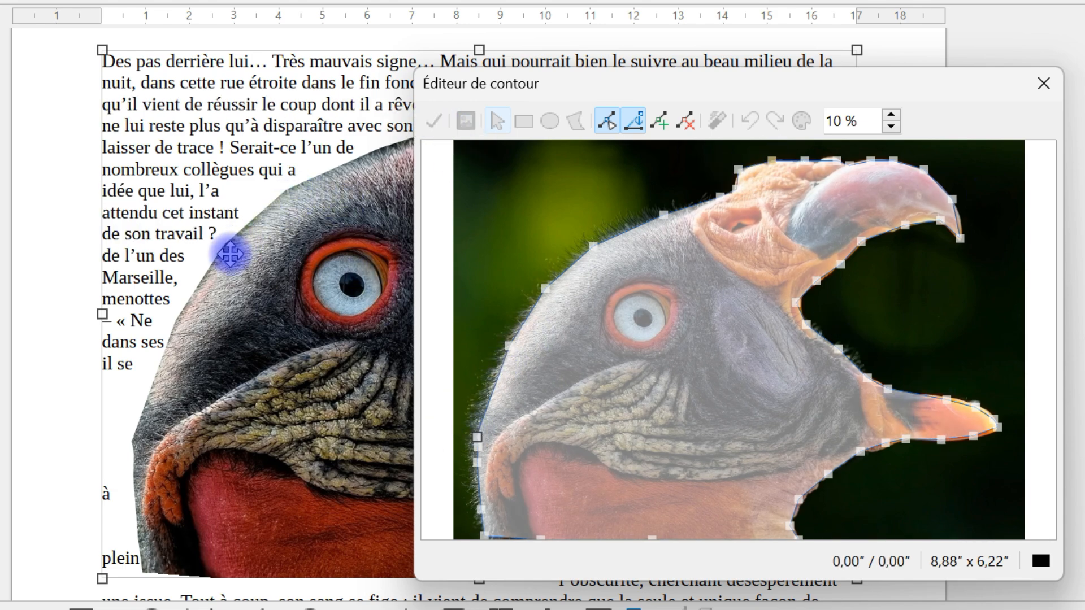
- Tighten the contour by moving points along the back and top of the head inward, and apply the change
{"action": "left_click_drag", "start_coordinate": [546, 289], "coordinate": [544, 293]}
{"action": "left_click_drag", "start_coordinate": [594, 246], "coordinate": [593, 250]}
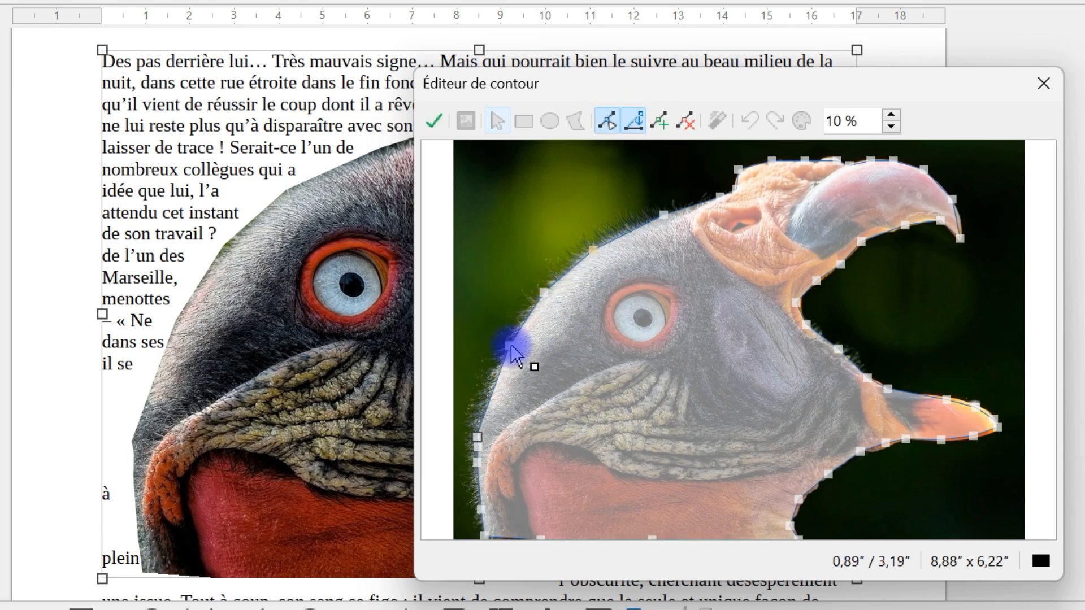
{"action": "left_click_drag", "start_coordinate": [511, 345], "coordinate": [516, 352]}
{"action": "left_click_drag", "start_coordinate": [537, 85], "coordinate": [719, 67]}
{"action": "mouse_move", "coordinate": [847, 199]}
{"action": "left_mouse_down"}
{"action": "mouse_move", "coordinate": [902, 182]}
{"action": "mouse_move", "coordinate": [832, 213]}
{"action": "left_mouse_up"}
{"action": "left_click", "coordinate": [622, 102]}
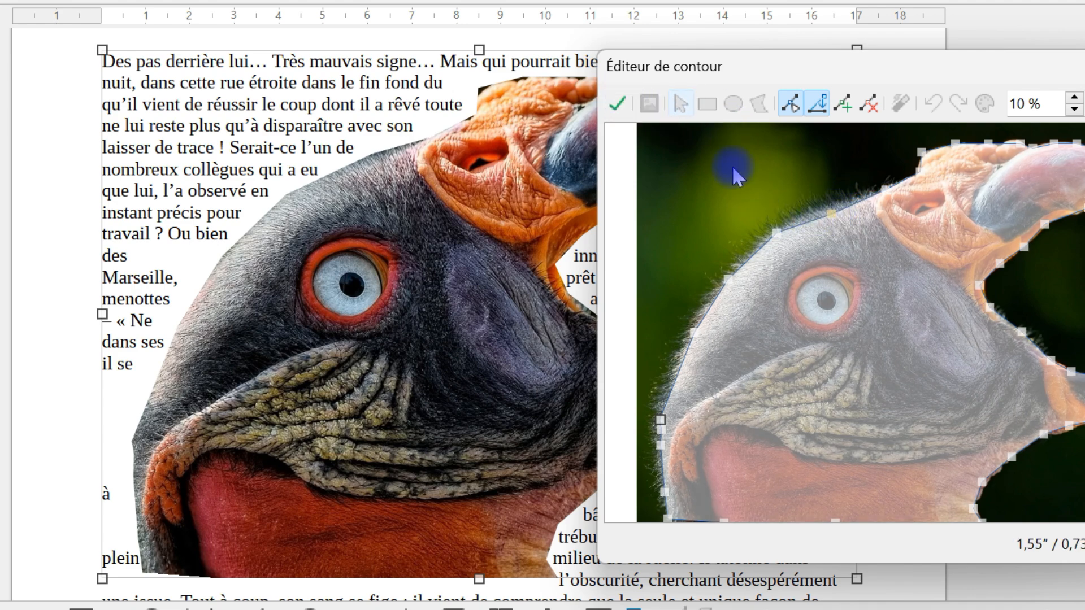
{"action": "left_click", "coordinate": [618, 103]}
- Move the contour points on the crest closer to its edge and apply the updated contour
{"action": "left_click_drag", "start_coordinate": [764, 68], "coordinate": [624, 35]}
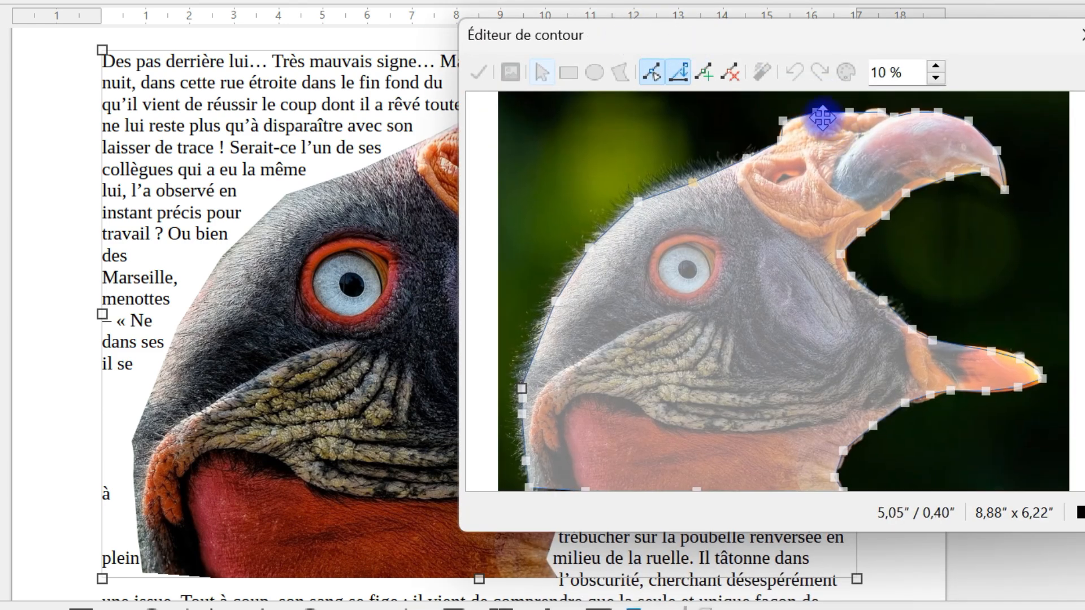
{"action": "left_click_drag", "start_coordinate": [817, 115], "coordinate": [787, 126]}
{"action": "left_click_drag", "start_coordinate": [850, 113], "coordinate": [852, 117]}
{"action": "left_click", "coordinate": [478, 72]}
- Insert extra contour points along the back and top of the head, apply the contour, and close the contour editor
{"action": "left_click_drag", "start_coordinate": [694, 33], "coordinate": [577, 53]}
{"action": "left_click", "coordinate": [587, 92]}
{"action": "left_click_drag", "start_coordinate": [457, 295], "coordinate": [453, 293]}
{"action": "left_click_drag", "start_coordinate": [565, 219], "coordinate": [605, 198]}
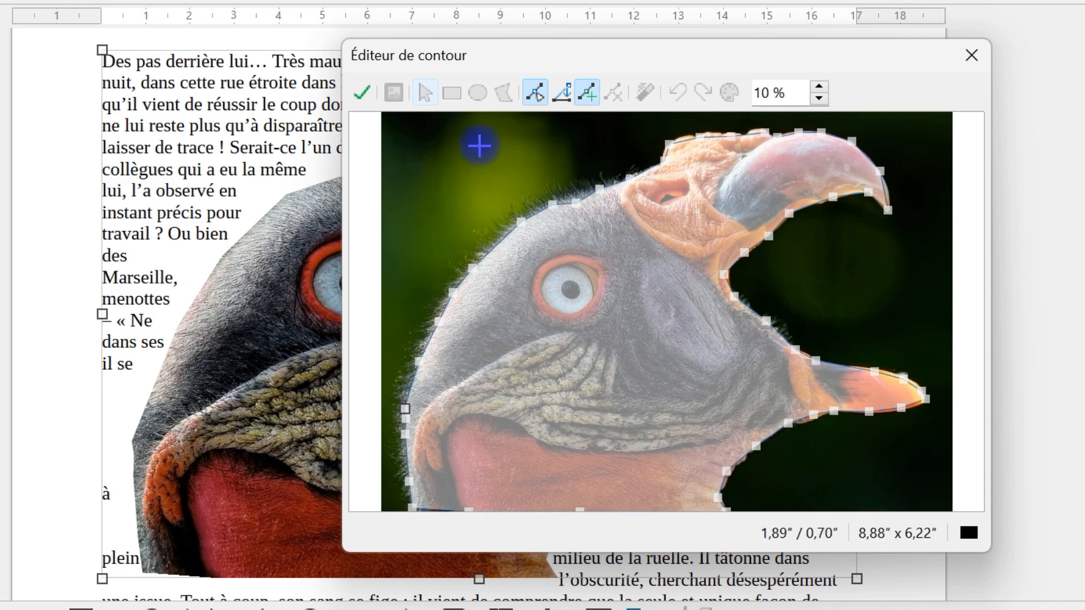
{"action": "left_click", "coordinate": [362, 92]}
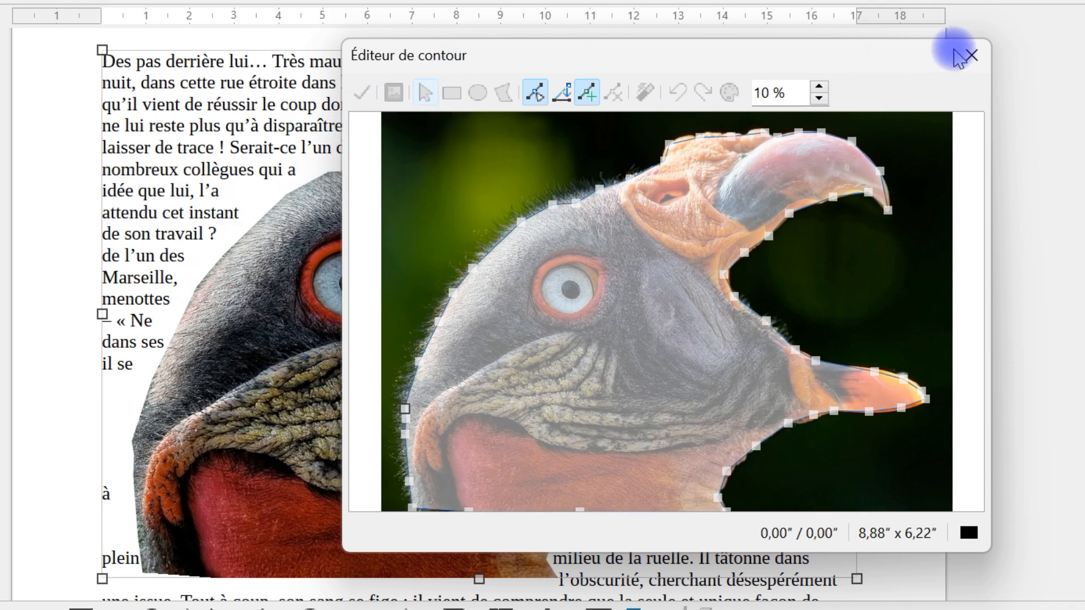
{"action": "left_click", "coordinate": [970, 55]}
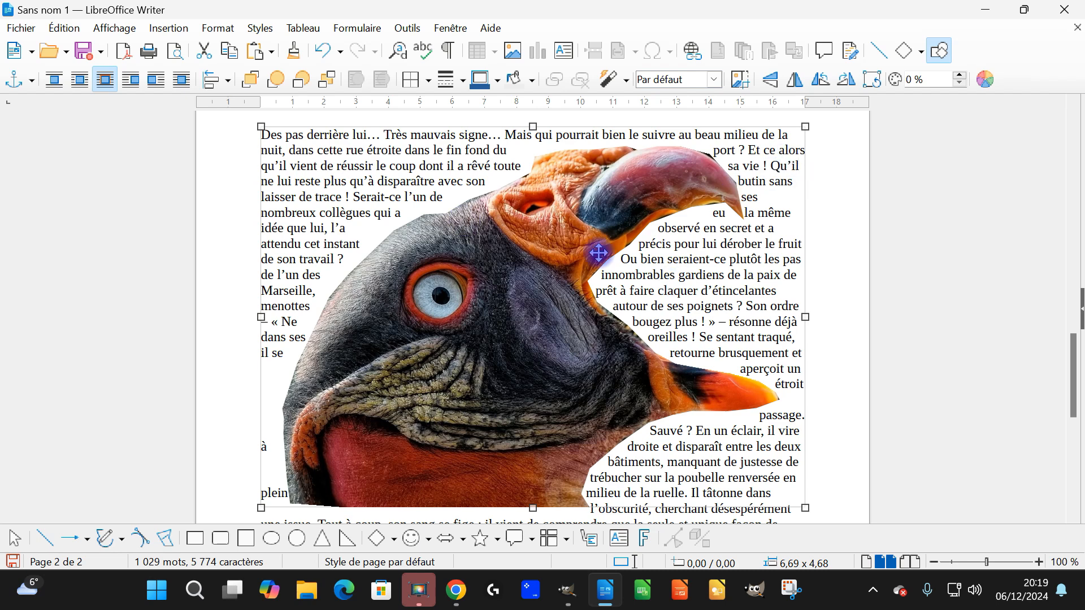
- Shrink the vulture image to about 2.96 x 2.07 and move it down into the middle of the text
{"action": "left_click_drag", "start_coordinate": [261, 124], "coordinate": [538, 320]}
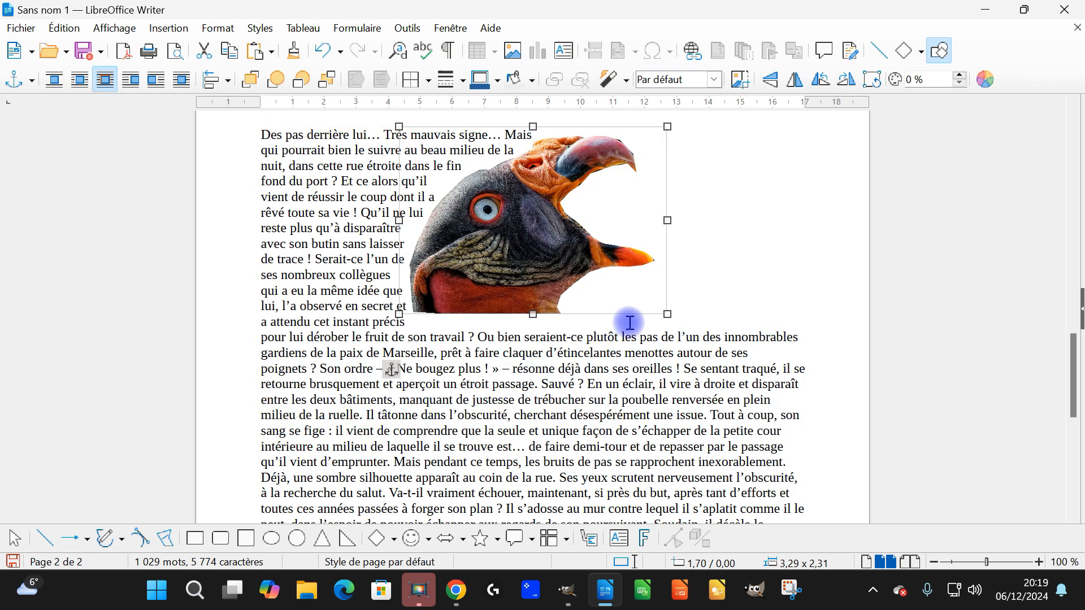
{"action": "left_click_drag", "start_coordinate": [535, 242], "coordinate": [498, 343]}
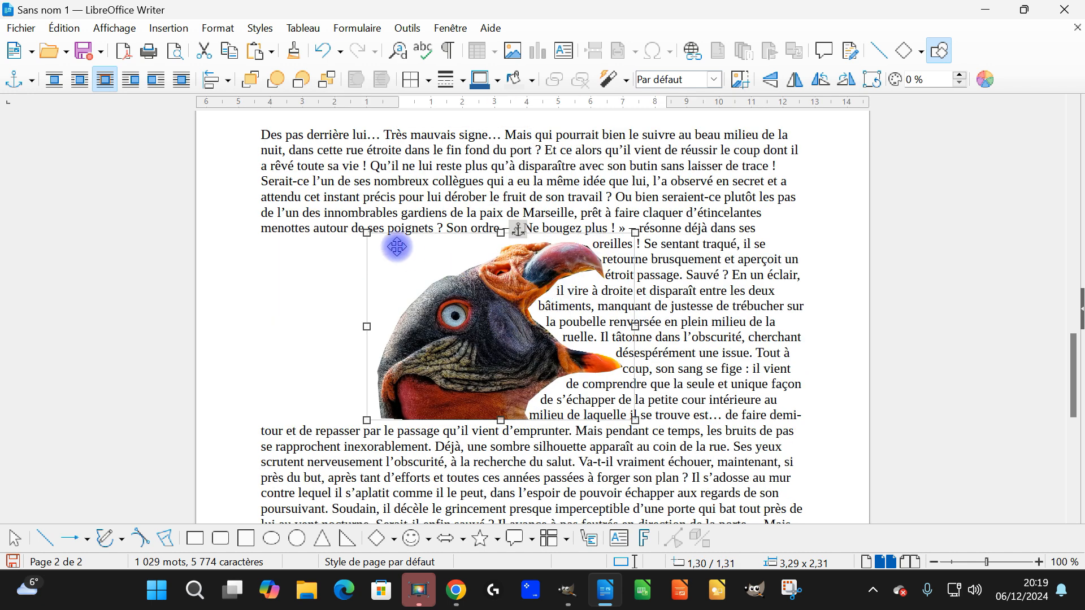
{"action": "left_click_drag", "start_coordinate": [367, 233], "coordinate": [393, 252]}
- Set the vulture image's text wrap to Avant so text runs only before the image
{"action": "right_click", "coordinate": [490, 317]}
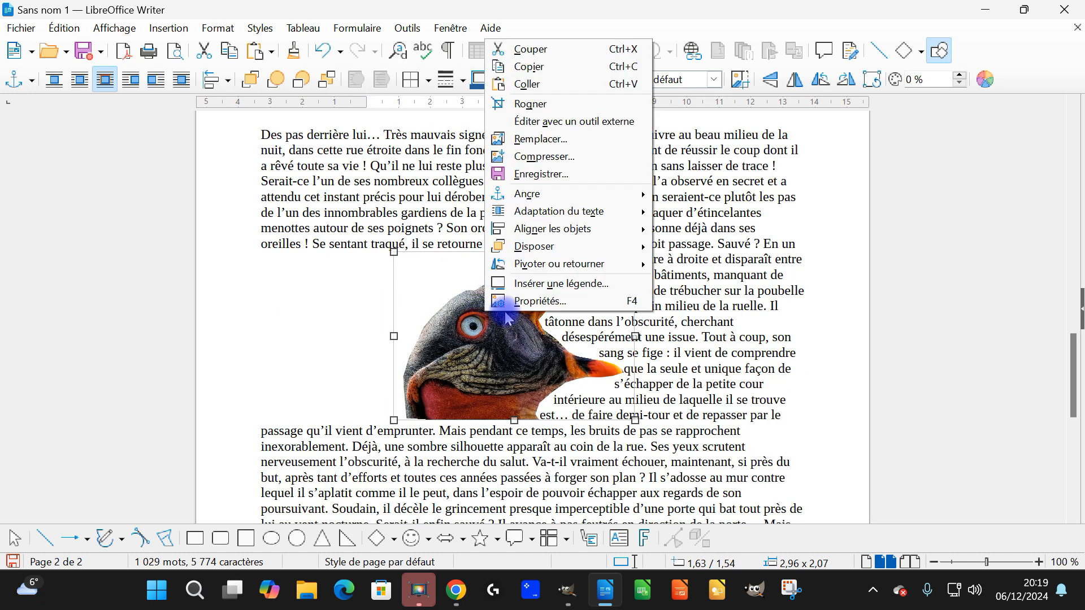
{"action": "mouse_move", "coordinate": [601, 222]}
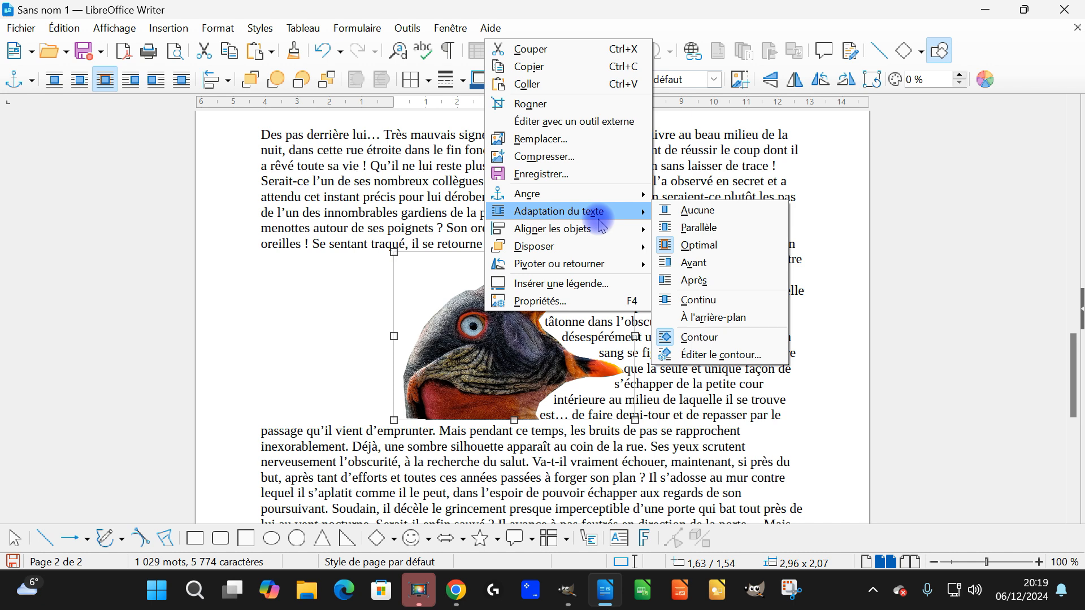
{"action": "left_click", "coordinate": [729, 262]}
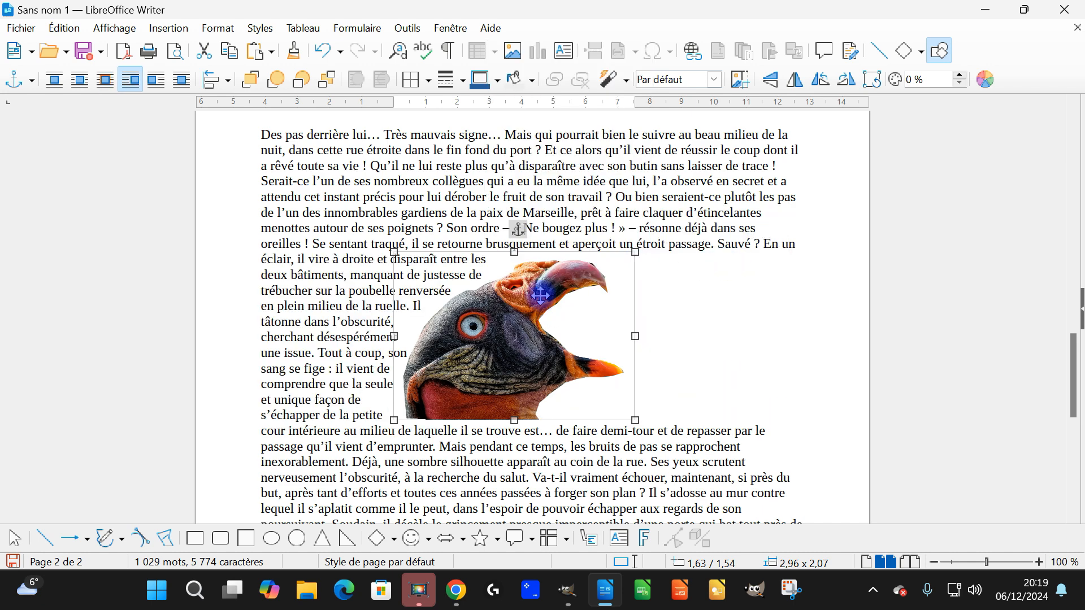
{"action": "right_click", "coordinate": [514, 308]}
{"action": "mouse_move", "coordinate": [637, 208]}
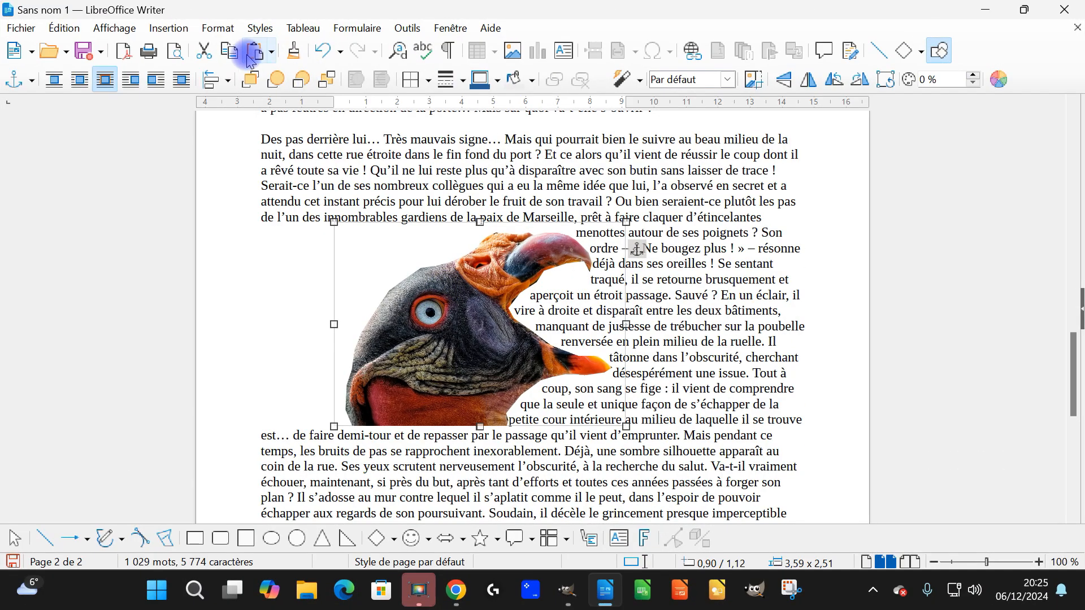
- Paste a copy of the vulture image into the last paragraph and move it below the original to about 2.32 / 4.01
{"action": "scroll", "coordinate": [644, 266], "scroll_direction": "down", "scroll_amount": 10}
{"action": "left_click", "coordinate": [578, 204]}
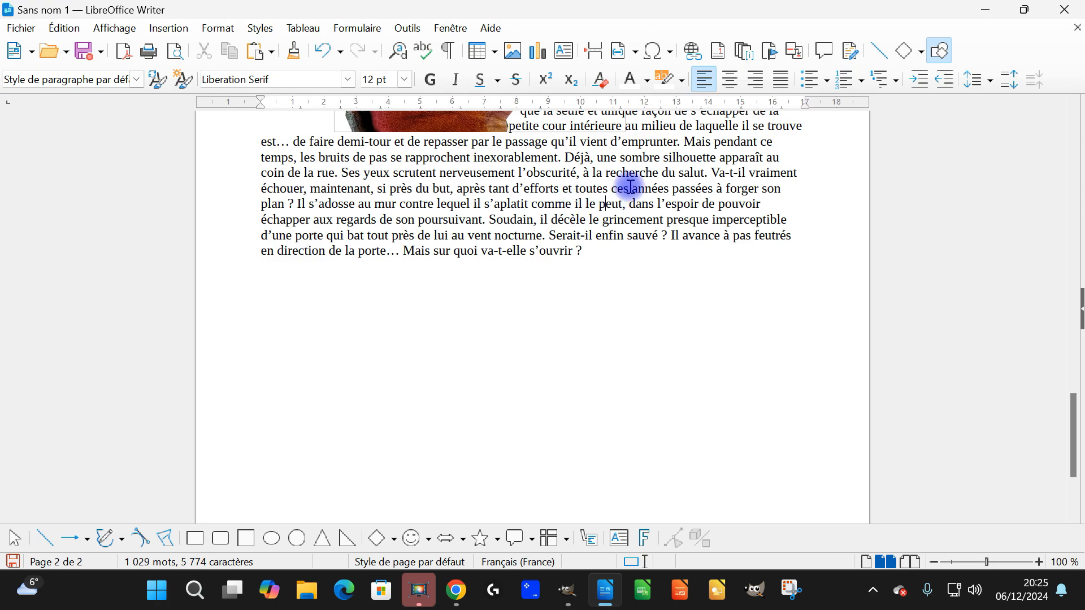
{"action": "left_click", "coordinate": [257, 50]}
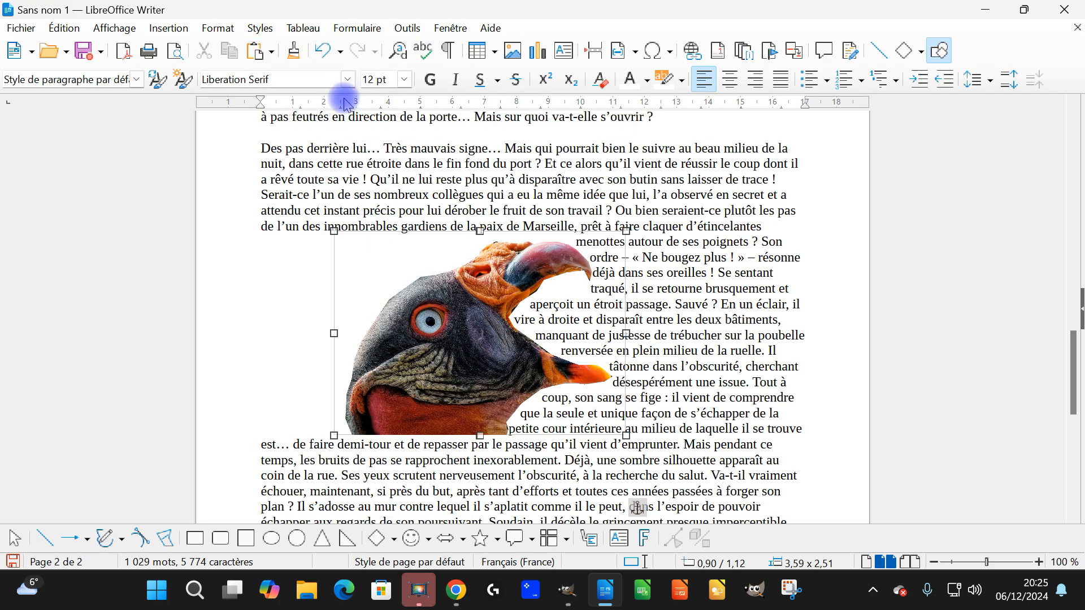
{"action": "scroll", "coordinate": [659, 242], "scroll_direction": "down", "scroll_amount": 1}
{"action": "scroll", "coordinate": [659, 241], "scroll_direction": "up", "scroll_amount": 10}
{"action": "scroll", "coordinate": [655, 251], "scroll_direction": "down", "scroll_amount": 9}
{"action": "left_click_drag", "start_coordinate": [502, 314], "coordinate": [636, 432]}
{"action": "scroll", "coordinate": [703, 254], "scroll_direction": "down", "scroll_amount": 4}
{"action": "left_click_drag", "start_coordinate": [616, 207], "coordinate": [564, 353]}
{"action": "scroll", "coordinate": [719, 273], "scroll_direction": "up", "scroll_amount": 4}
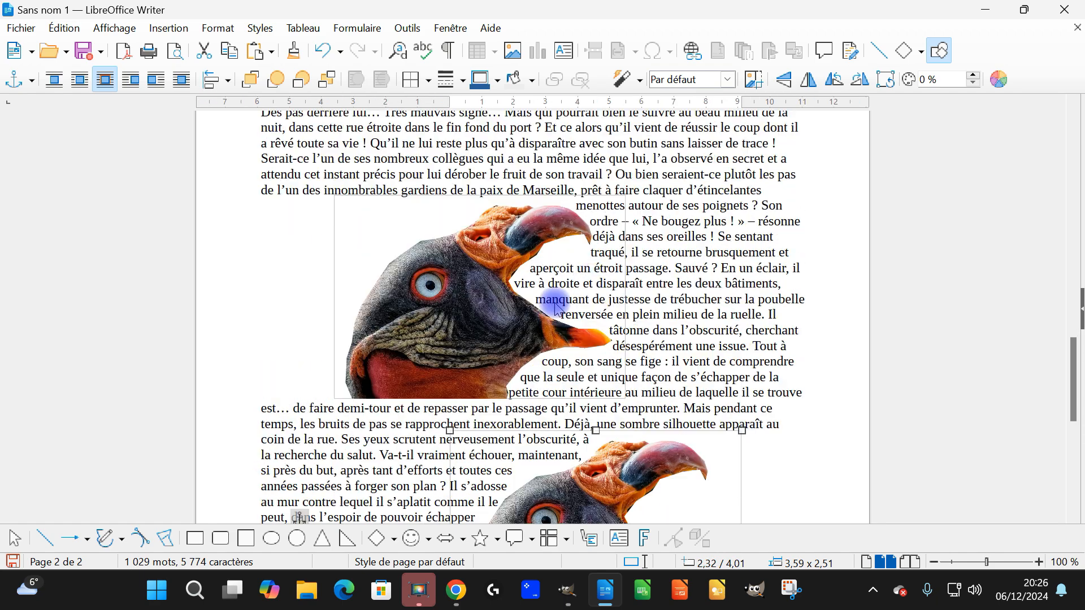
- Set the original vulture image's text wrap to Parallèle and move the image to about 1.39 / 0.25
{"action": "right_click", "coordinate": [468, 270]}
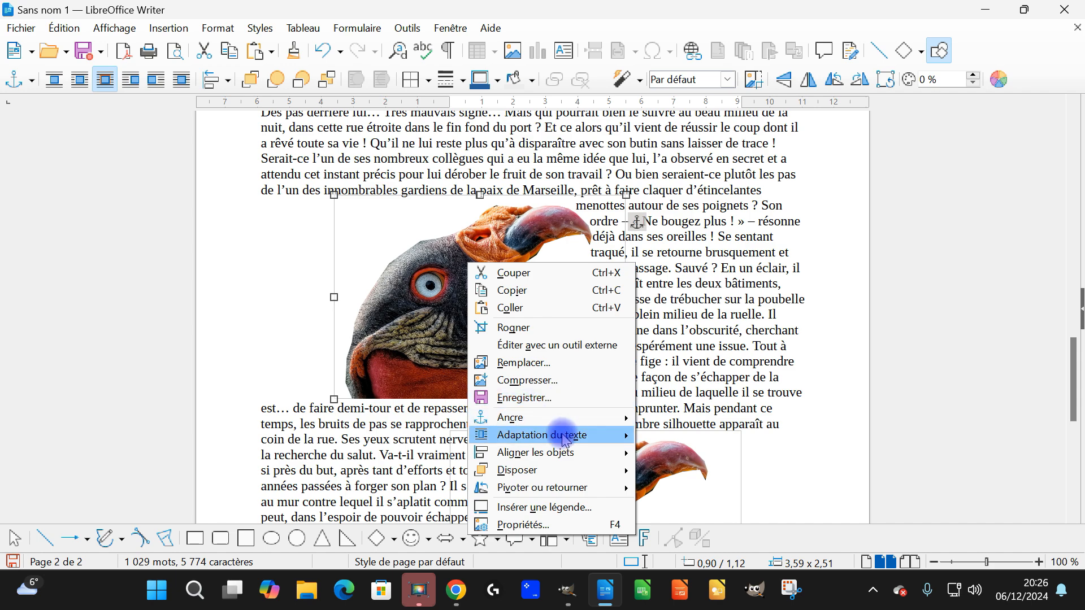
{"action": "mouse_move", "coordinate": [560, 435]}
{"action": "left_click", "coordinate": [713, 306]}
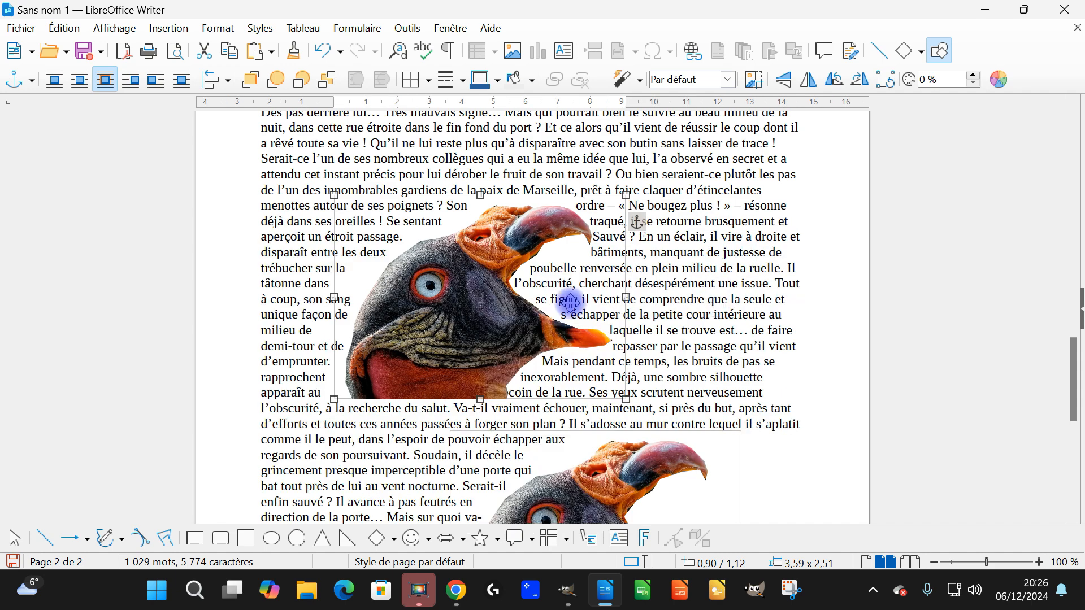
{"action": "left_click_drag", "start_coordinate": [486, 323], "coordinate": [526, 252]}
{"action": "scroll", "coordinate": [709, 276], "scroll_direction": "down", "scroll_amount": 4}
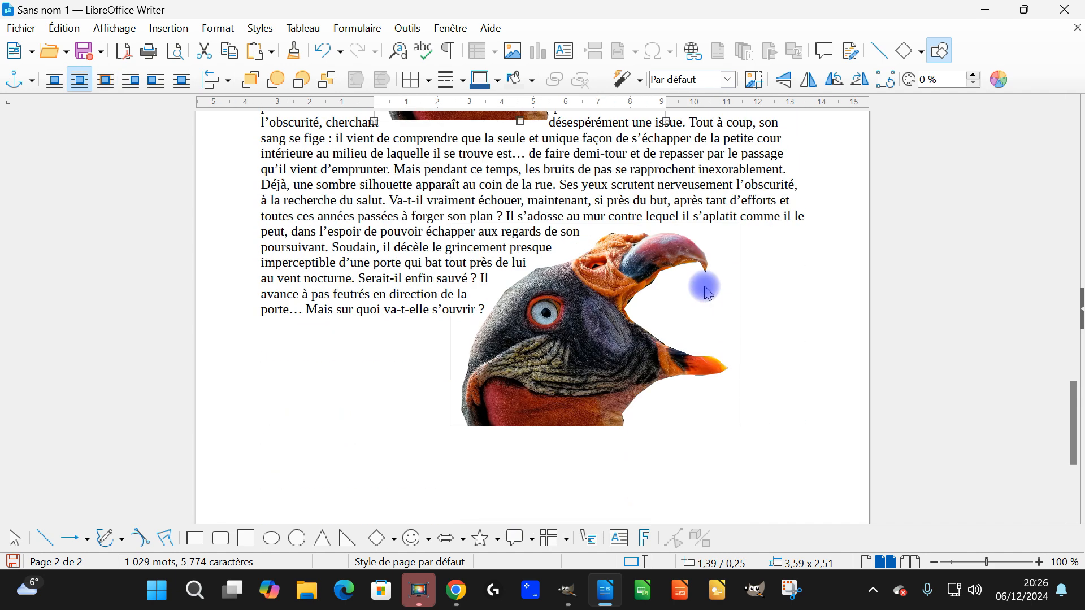
- Insert the sample paragraph below the existing text by expanding the AutoText shortcut TEX
{"action": "left_click", "coordinate": [339, 348]}
{"action": "type", "text": "TEX"}
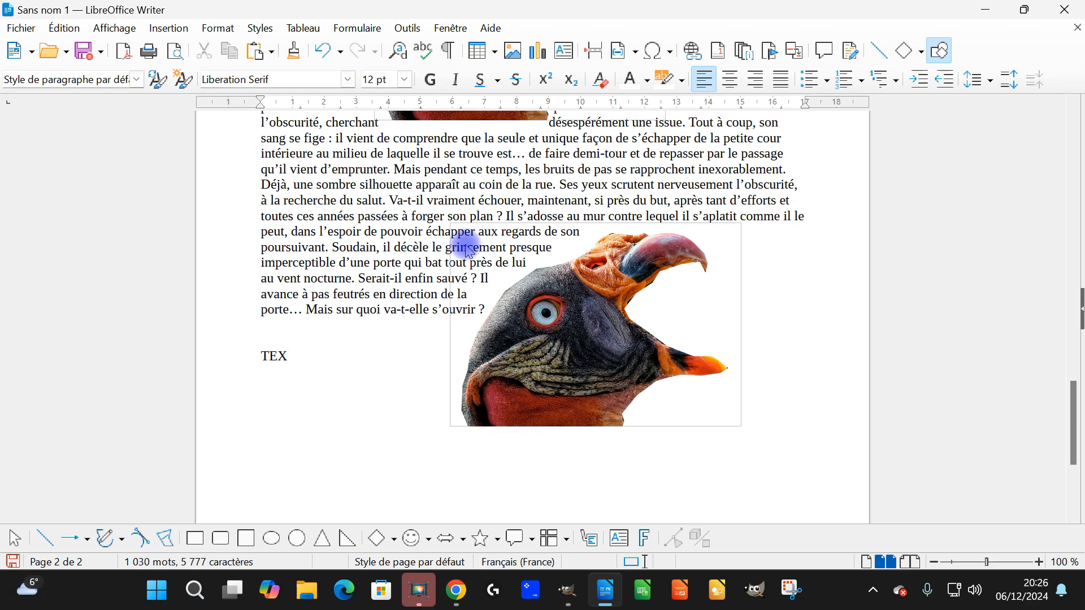
{"action": "key", "text": "F3"}
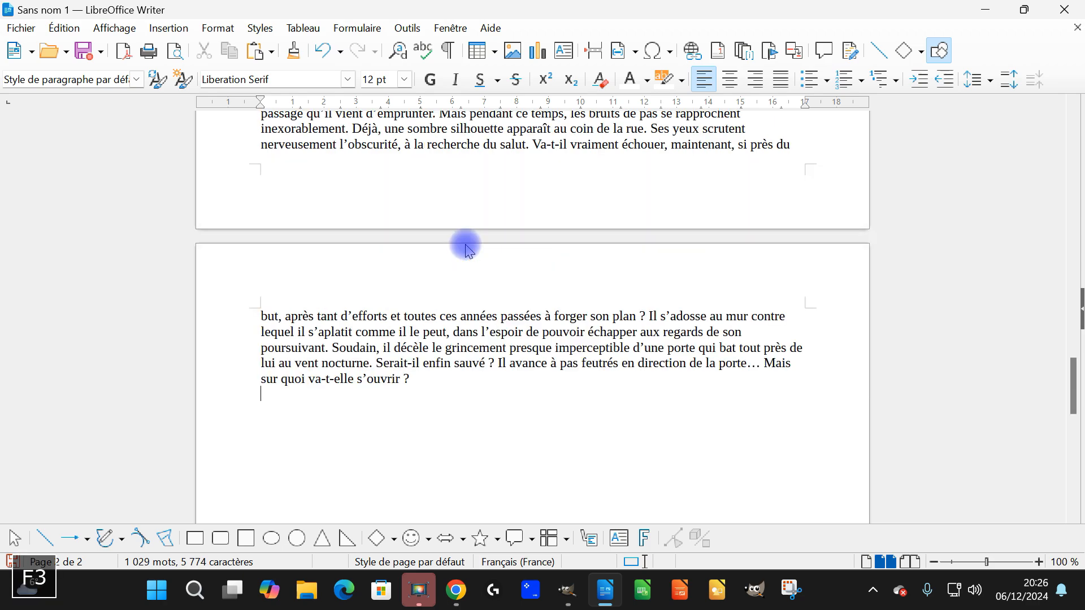
- Move the second vulture image into the new paragraph and set its text wrap to Optimal
{"action": "left_click_drag", "start_coordinate": [557, 298], "coordinate": [480, 409]}
{"action": "scroll", "coordinate": [521, 383], "scroll_direction": "down", "scroll_amount": 5}
{"action": "scroll", "coordinate": [525, 361], "scroll_direction": "up", "scroll_amount": 3}
{"action": "right_click", "coordinate": [519, 336]}
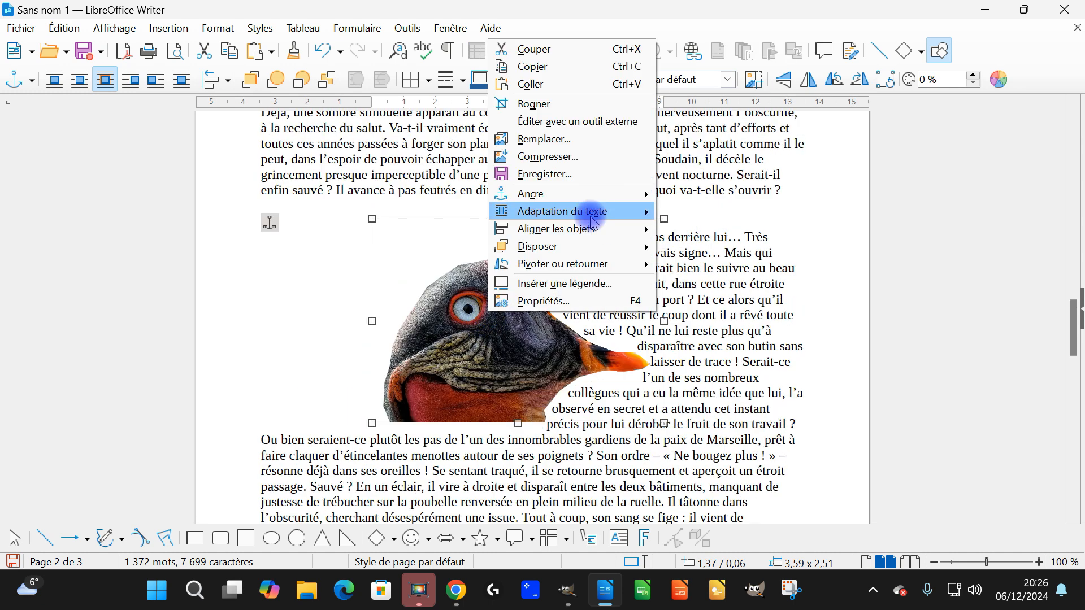
{"action": "mouse_move", "coordinate": [599, 212]}
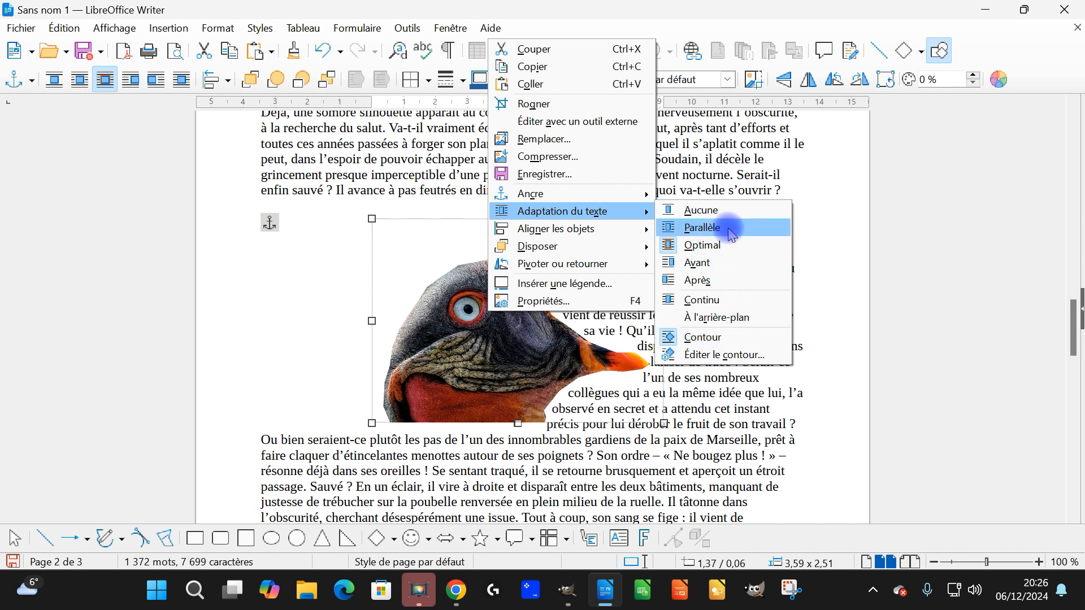
{"action": "left_click", "coordinate": [717, 246]}
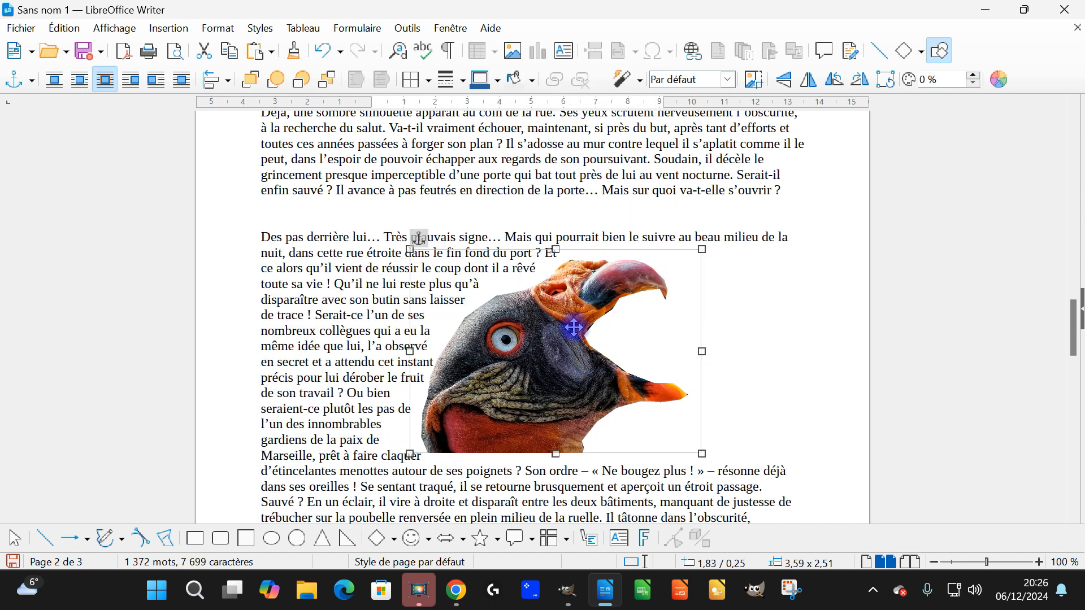
- Set the second vulture image's text wrap to Après, and switch it to Avant
{"action": "right_click", "coordinate": [506, 324]}
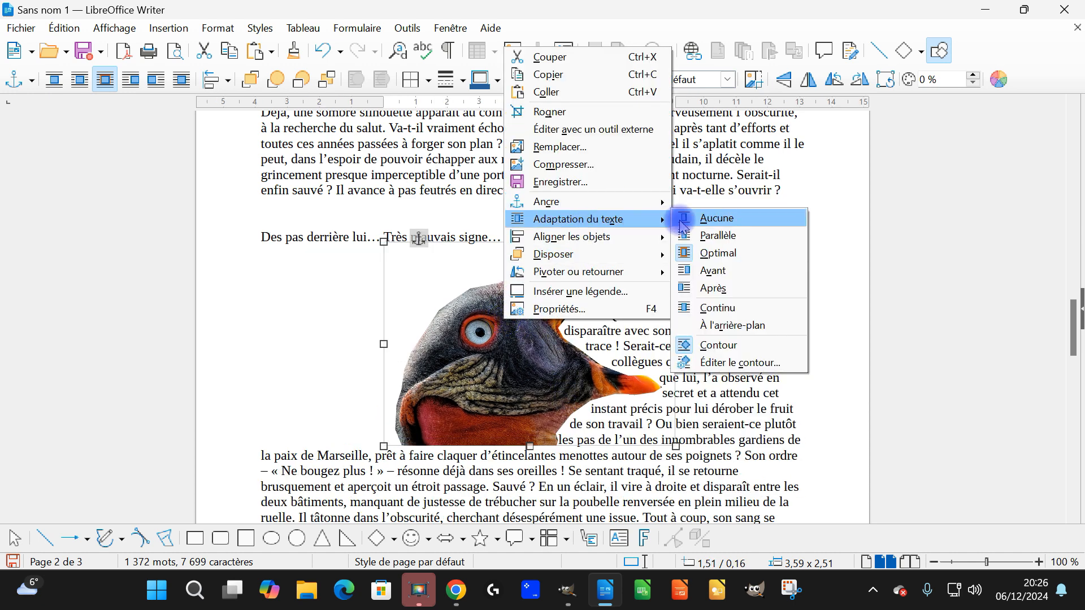
{"action": "left_click", "coordinate": [728, 287]}
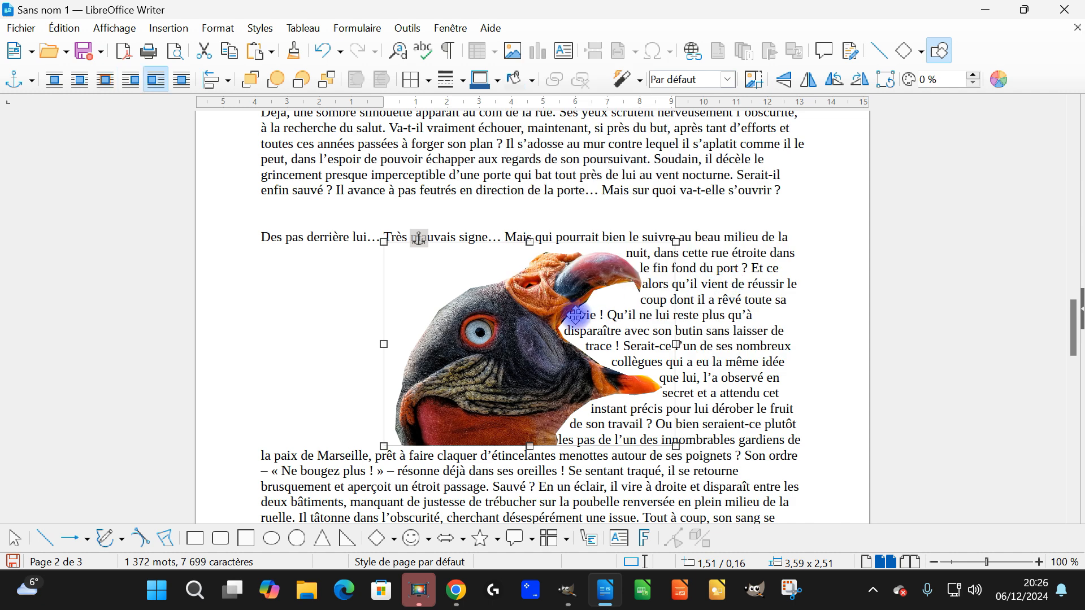
{"action": "right_click", "coordinate": [528, 320]}
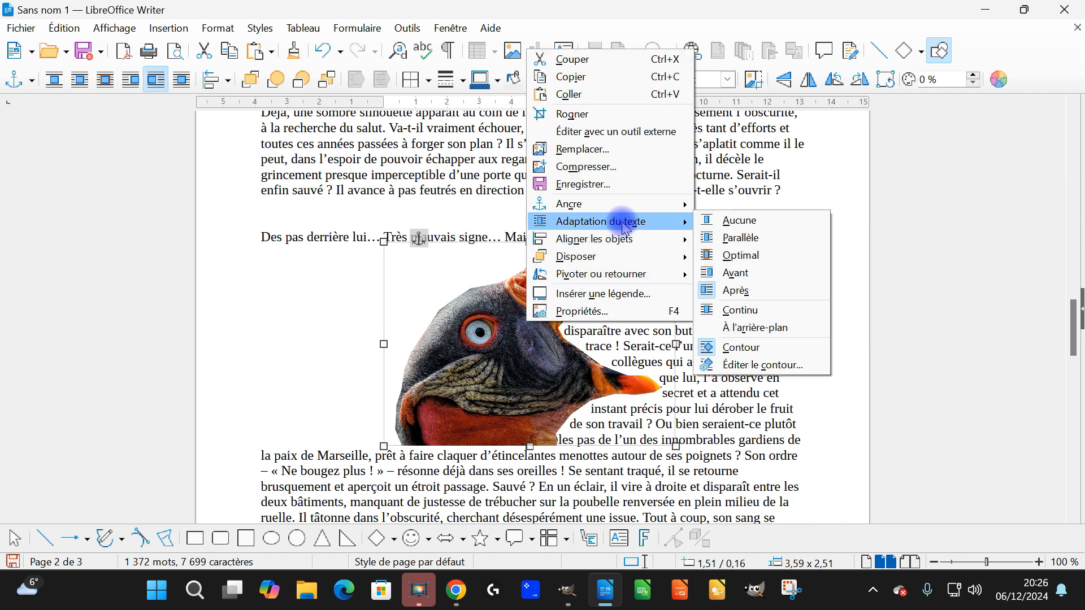
{"action": "left_click", "coordinate": [760, 277]}
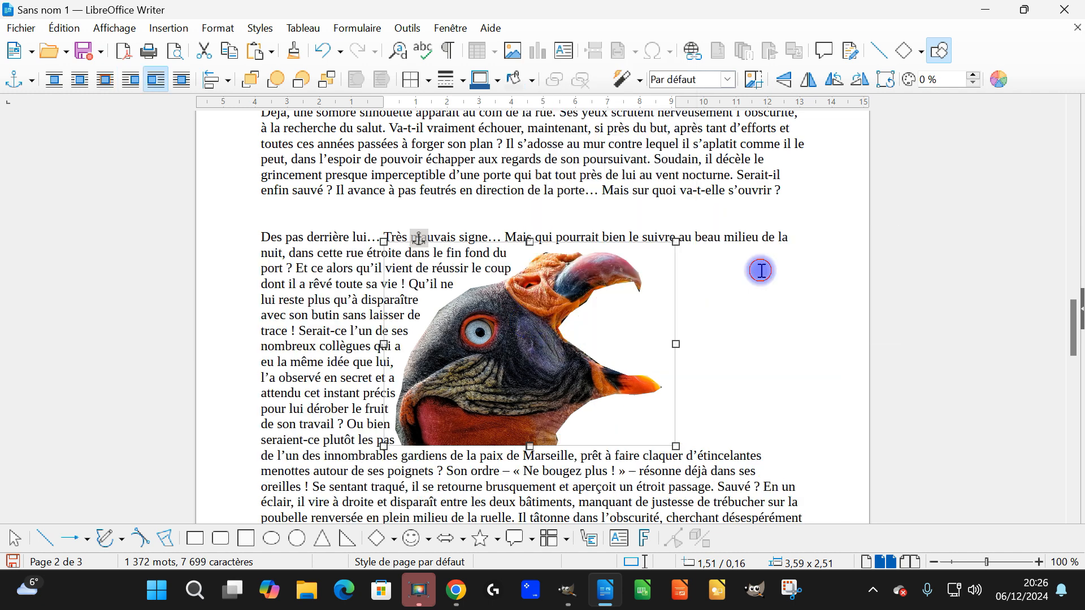
- Set the second vulture image's text wrap to Continu and nudge the image over the text to about 1.63 / 0.16
{"action": "right_click", "coordinate": [478, 328]}
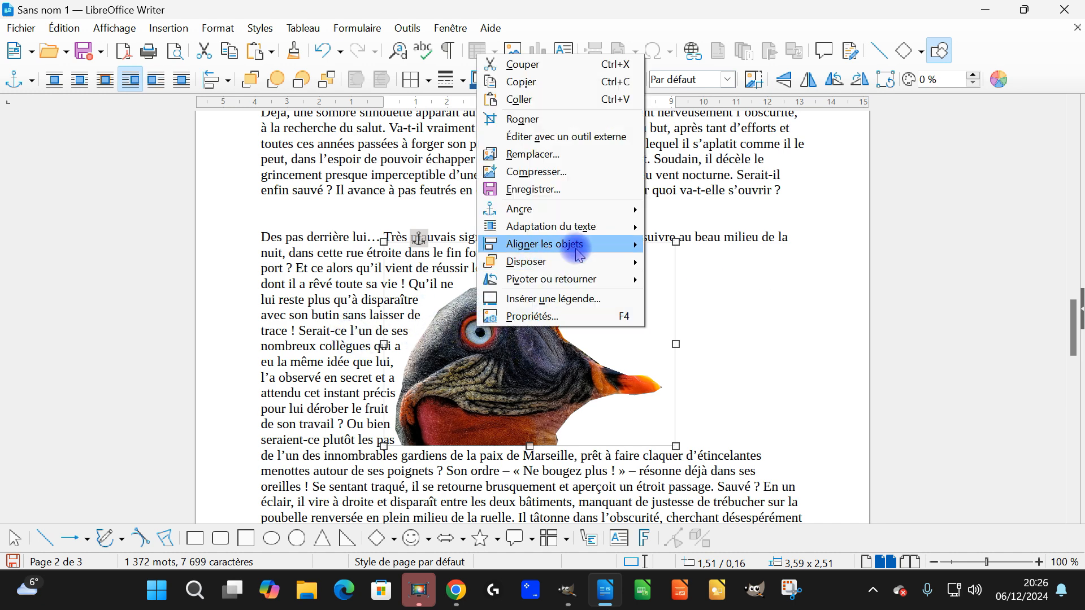
{"action": "mouse_move", "coordinate": [584, 229]}
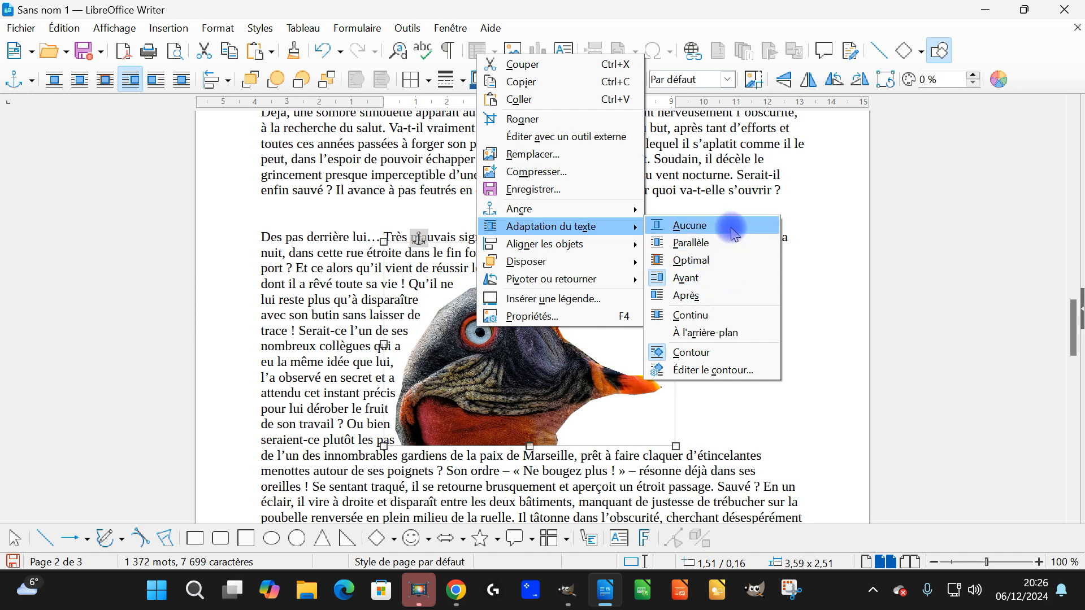
{"action": "left_click", "coordinate": [694, 314]}
{"action": "mouse_move", "coordinate": [506, 349]}
{"action": "left_mouse_down"}
{"action": "mouse_move", "coordinate": [532, 368]}
{"action": "mouse_move", "coordinate": [514, 351]}
{"action": "left_mouse_up"}
- Try the Aucune text wrap on the second vulture image and undo it
{"action": "right_click", "coordinate": [545, 333]}
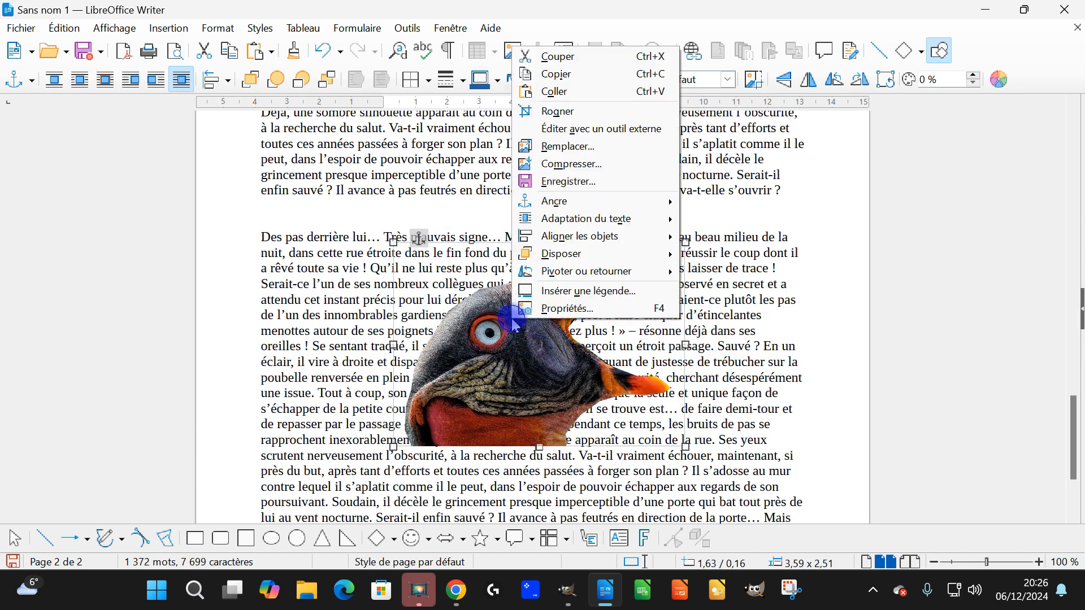
{"action": "mouse_move", "coordinate": [654, 228]}
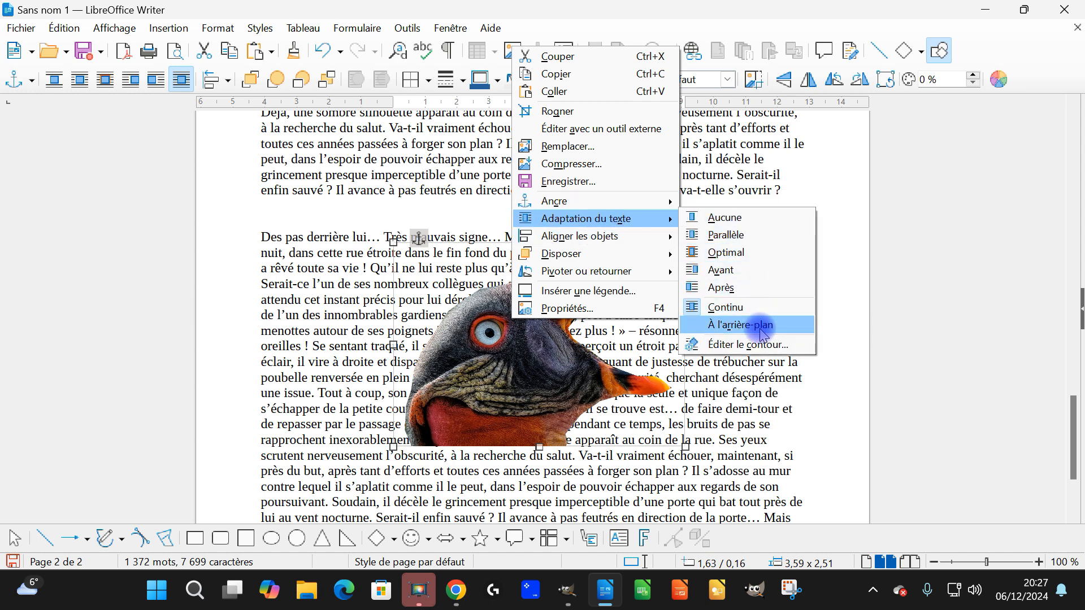
{"action": "left_click", "coordinate": [736, 219]}
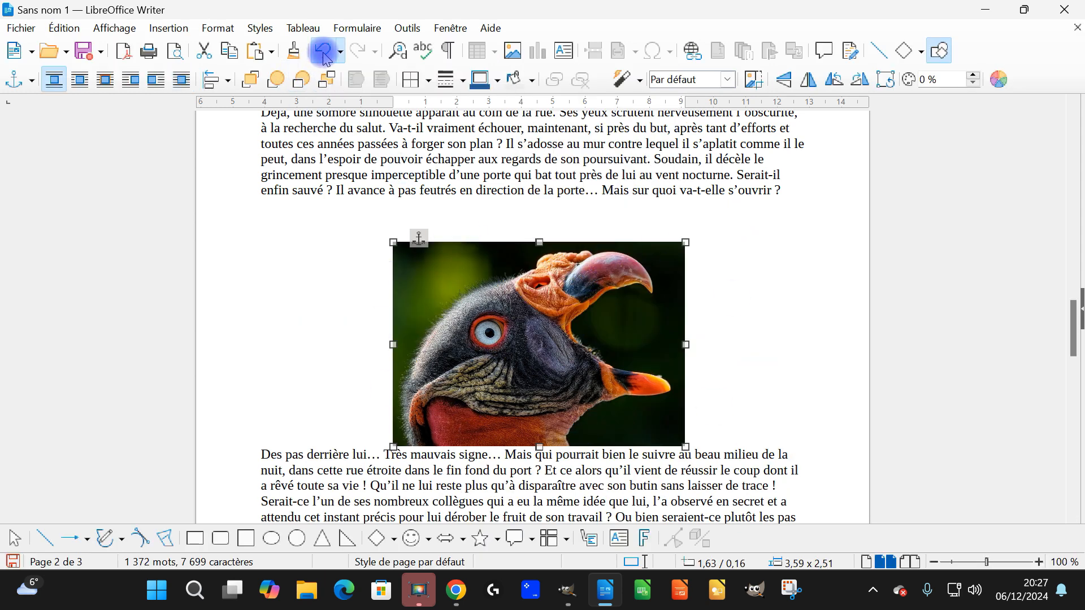
{"action": "key", "text": "ctrl+z"}
{"action": "key", "text": "ctrl+z"}
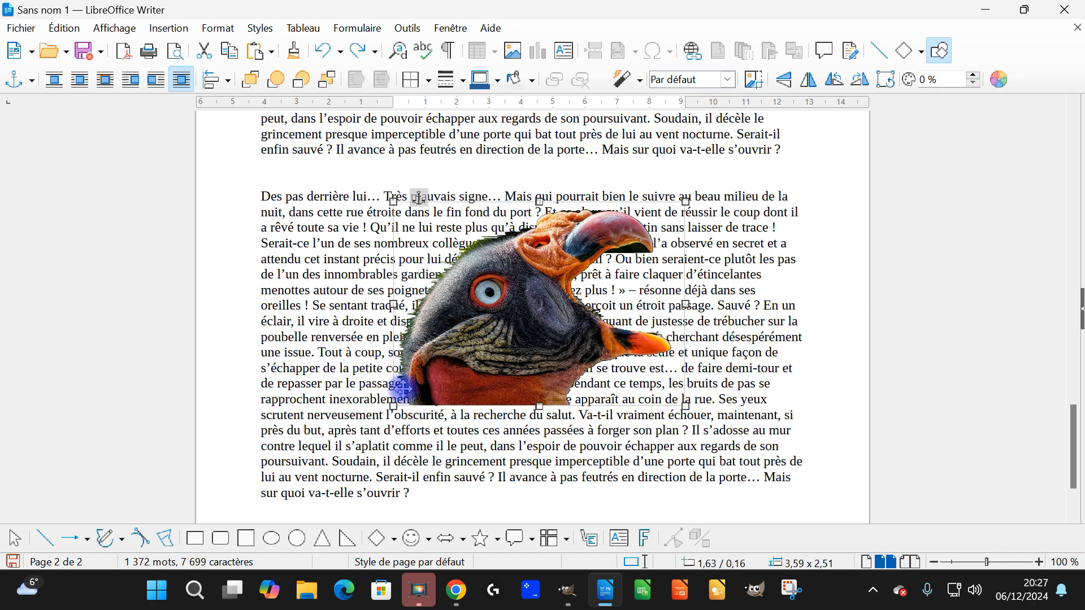
- Compare the two vulture cutouts and check the second image's outline in the contour editor without changing it
{"action": "scroll", "coordinate": [603, 203], "scroll_direction": "up", "scroll_amount": 7}
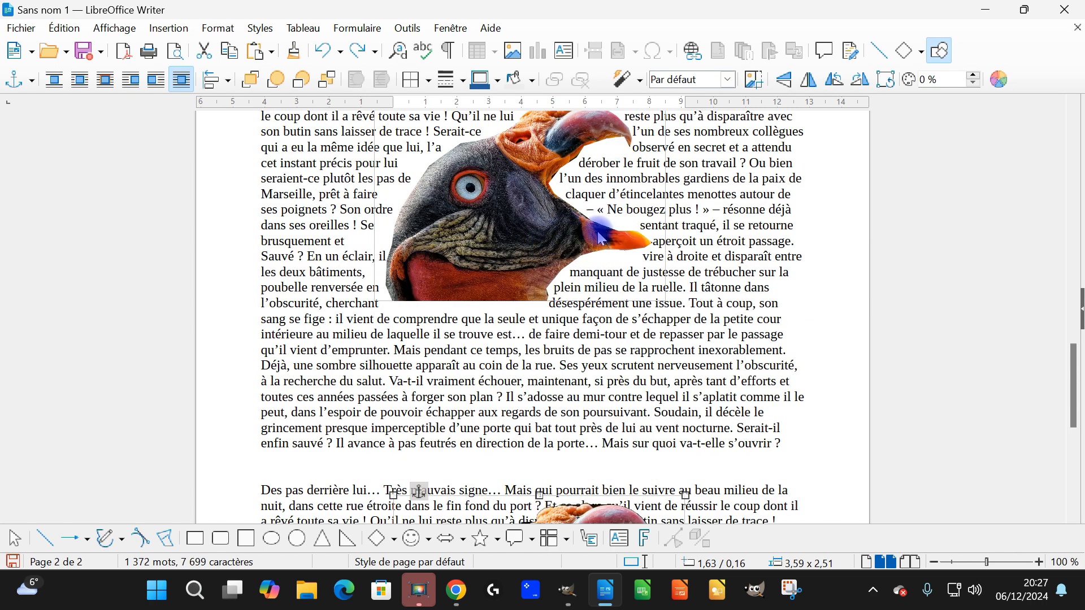
{"action": "scroll", "coordinate": [537, 243], "scroll_direction": "down", "scroll_amount": 8}
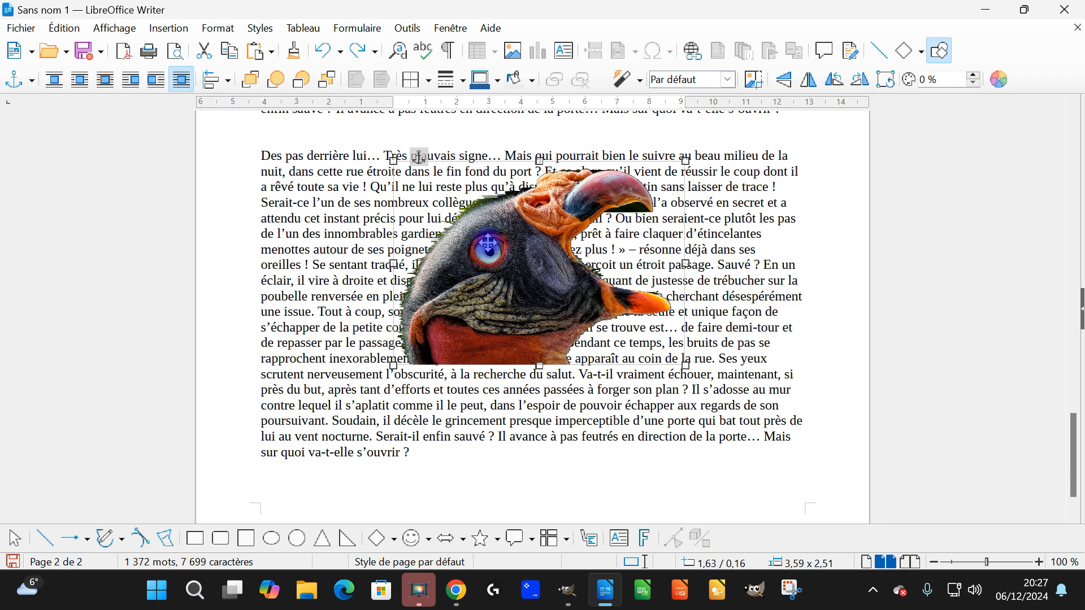
{"action": "right_click", "coordinate": [489, 244]}
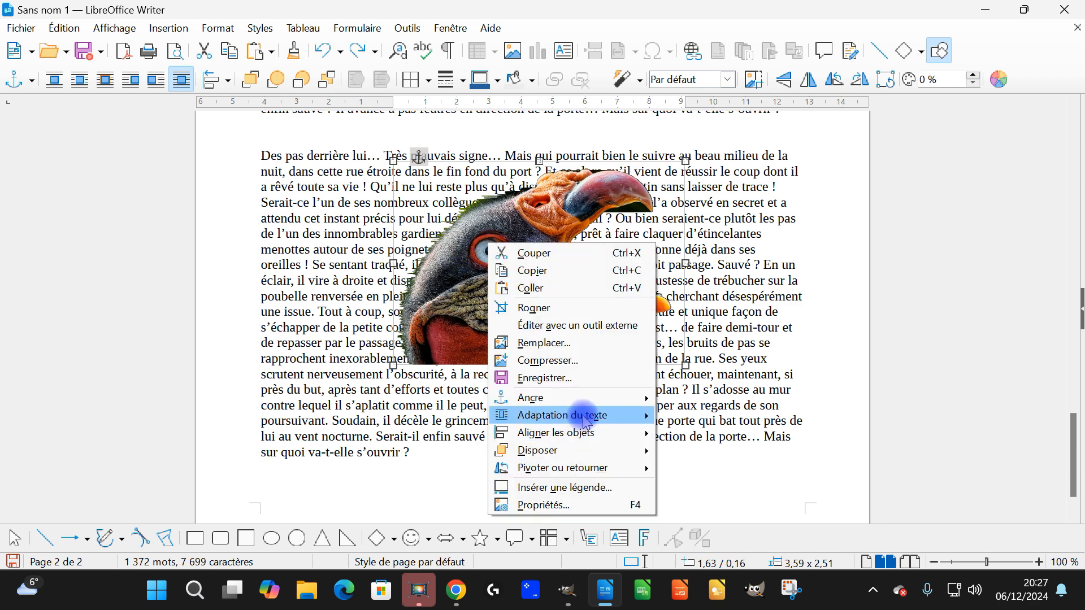
{"action": "mouse_move", "coordinate": [585, 415]}
{"action": "left_click", "coordinate": [718, 543]}
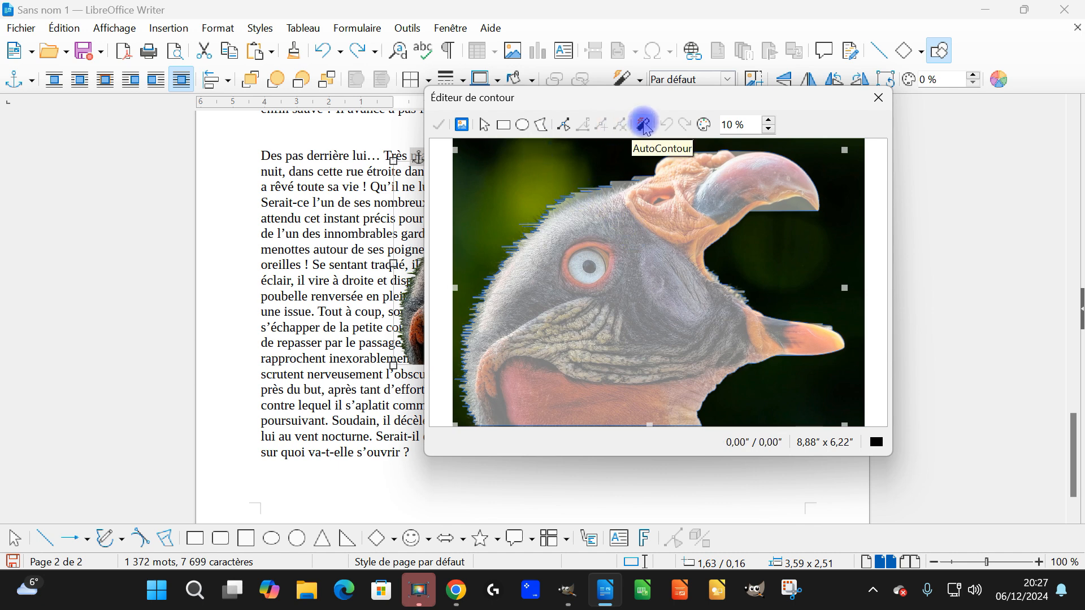
{"action": "left_click", "coordinate": [878, 99]}
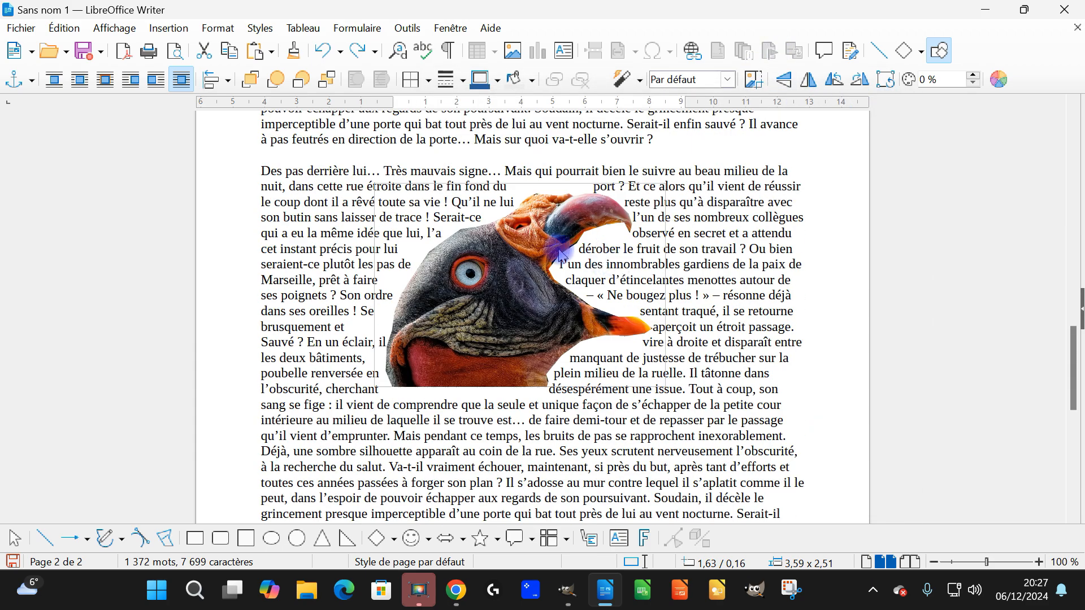
- Delete the second vulture image from the added paragraph
{"action": "scroll", "coordinate": [628, 393], "scroll_direction": "down", "scroll_amount": 3}
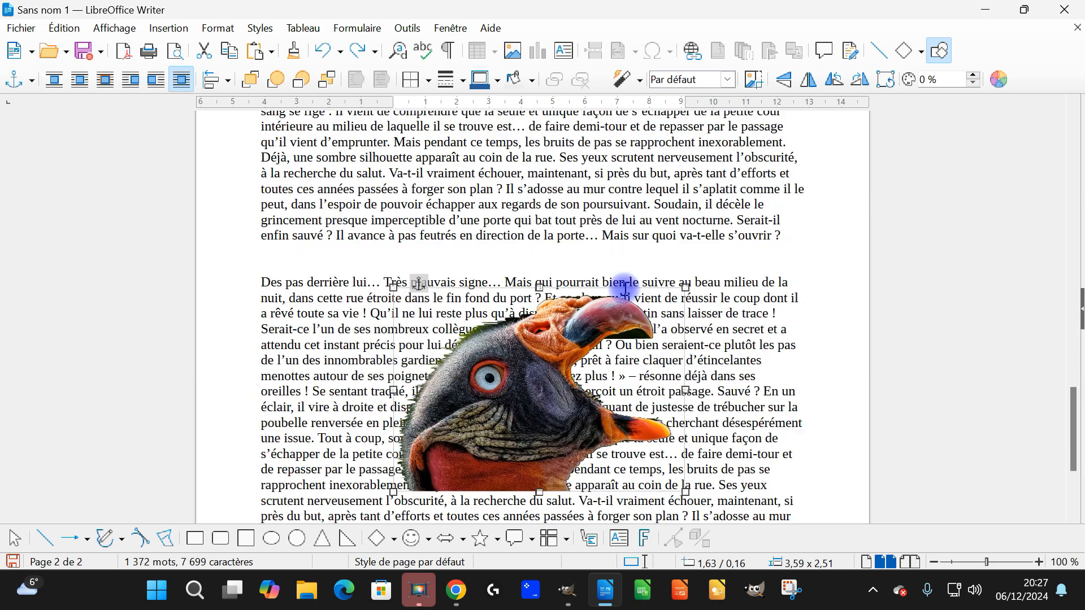
{"action": "key", "text": "Delete"}
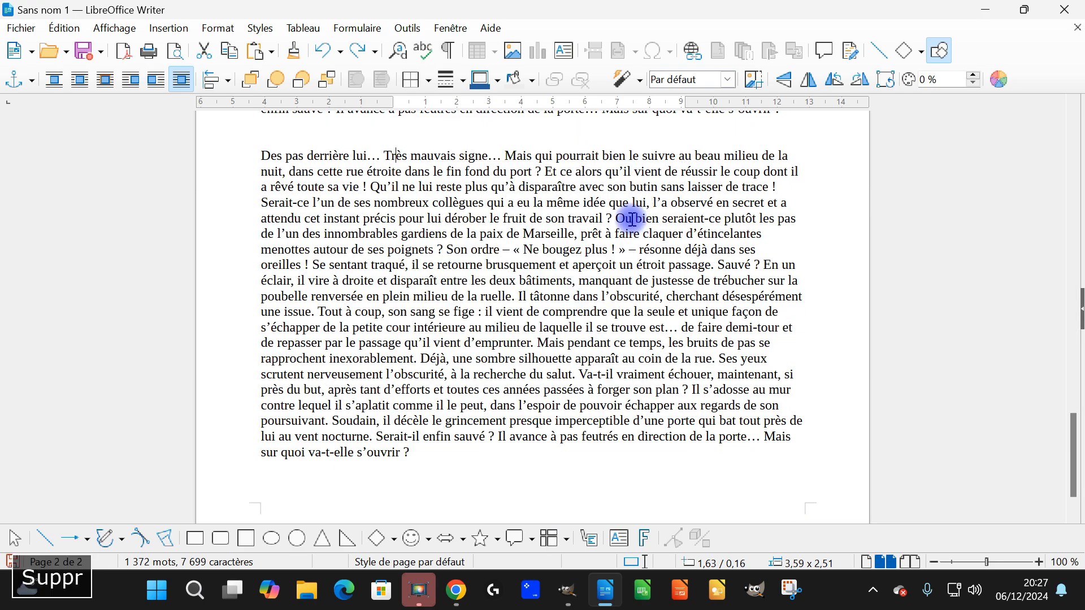
{"action": "scroll", "coordinate": [682, 277], "scroll_direction": "up", "scroll_amount": 5}
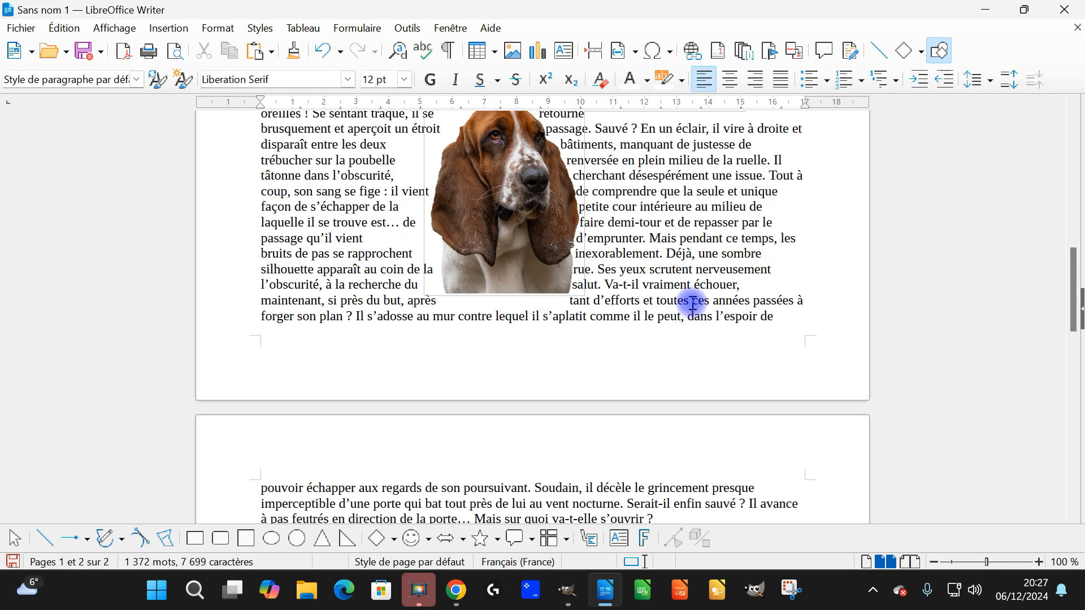